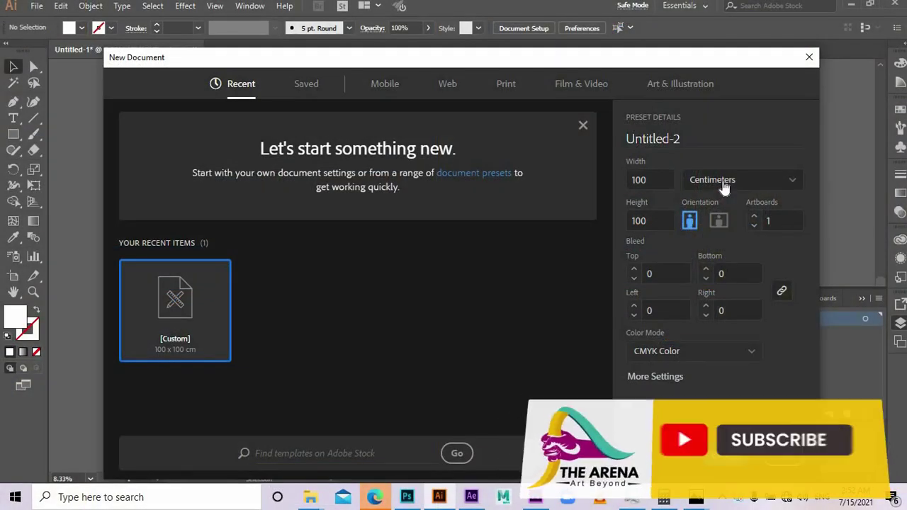
Set the new document to 12 by 12 inches with RGB colour mode
click(724, 181)
click(700, 249)
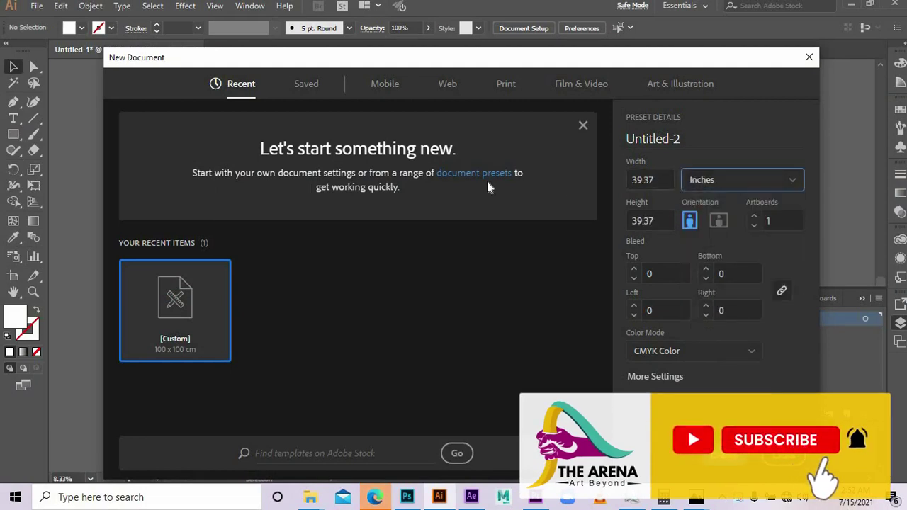
key(shift+Tab)
text(12)
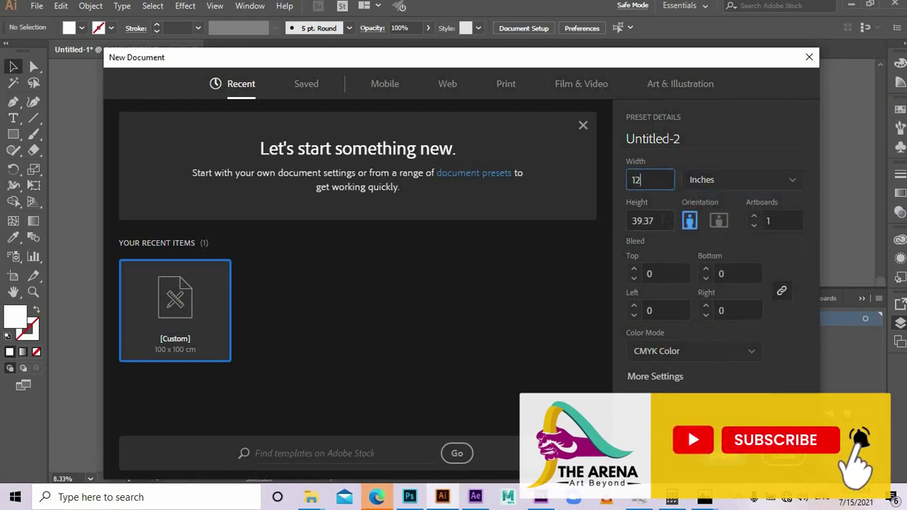
click(638, 221)
text(12)
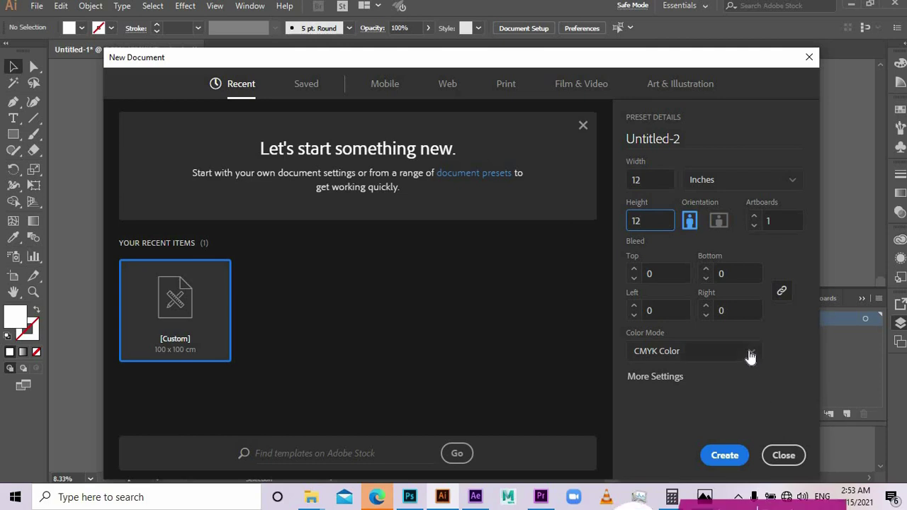
click(751, 355)
click(666, 375)
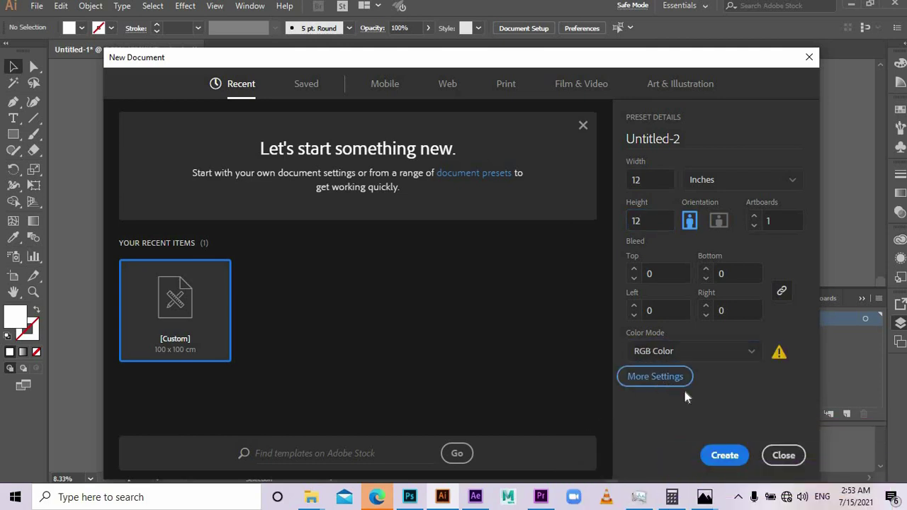
Name the new document "social media POST" in the additional settings and create it
click(649, 380)
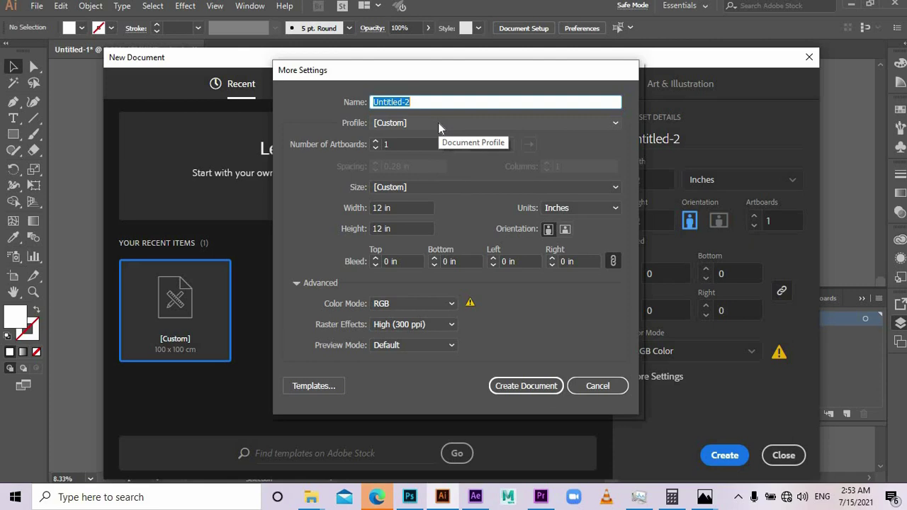
text(socia)
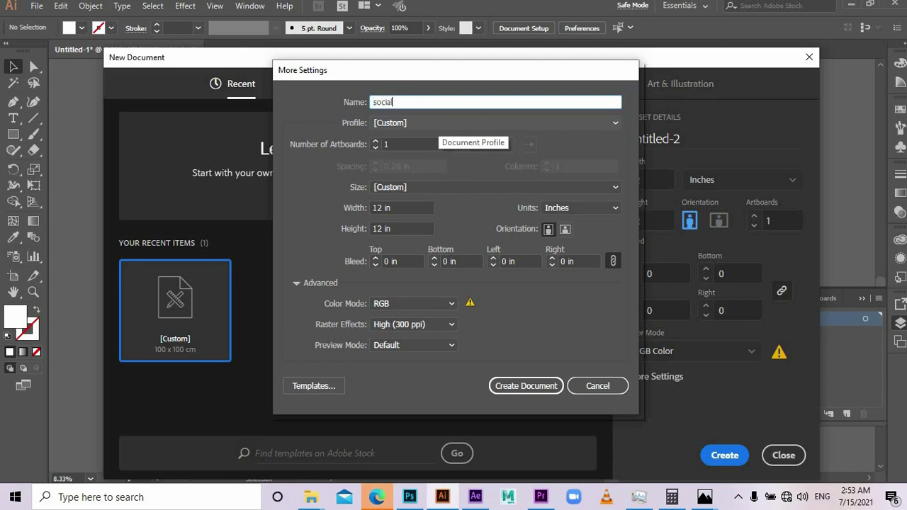
text(l media POST)
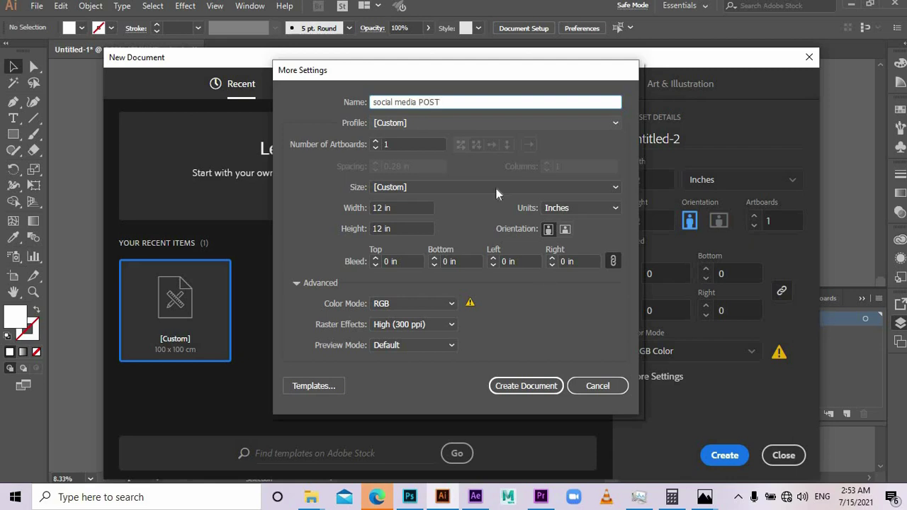
click(513, 388)
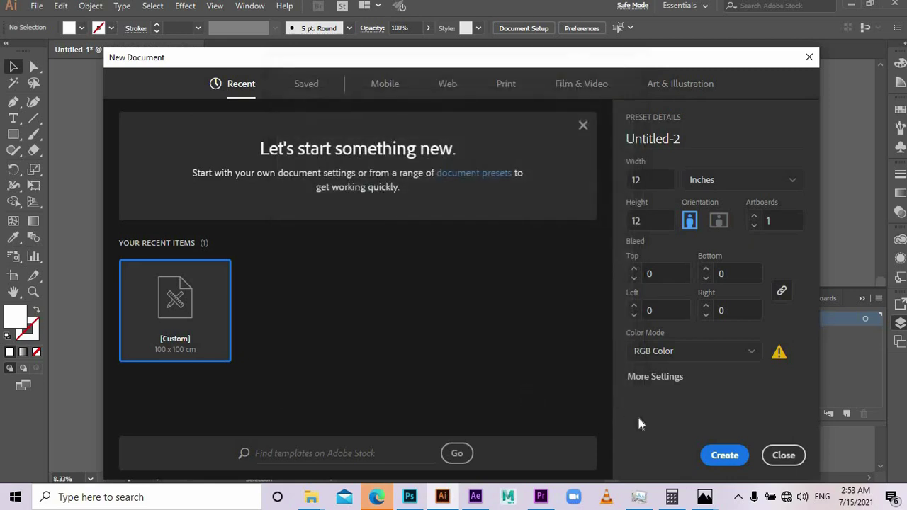
click(724, 457)
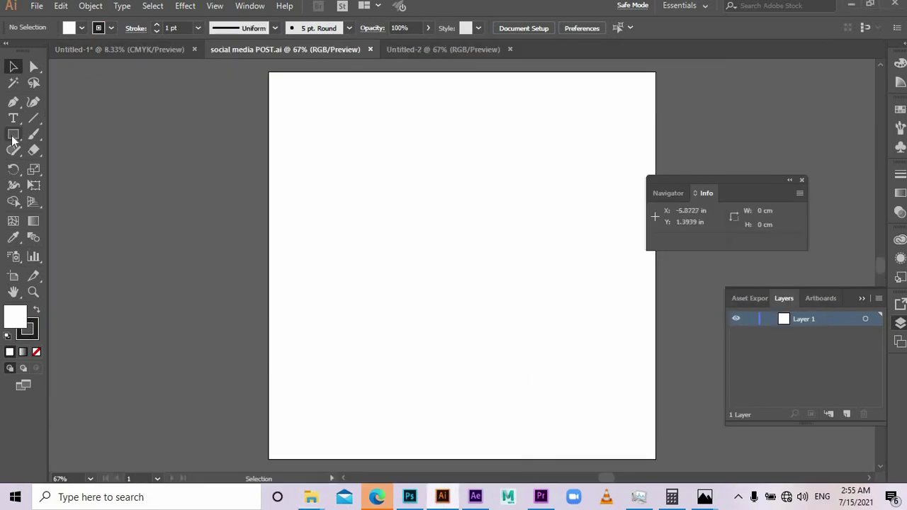
Draw a rectangle about 7.91 by 5.97 in from the artboard's left edge and remove its stroke
click(12, 138)
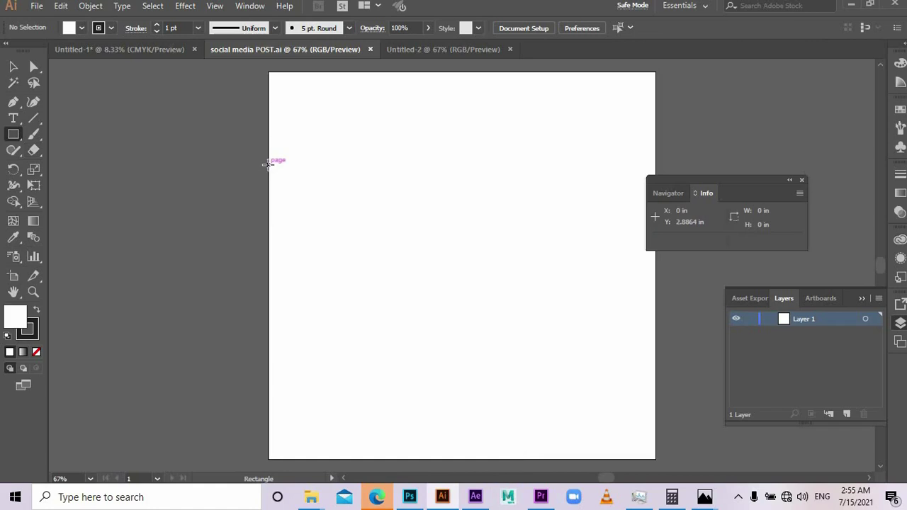
drag(269, 166, 525, 357)
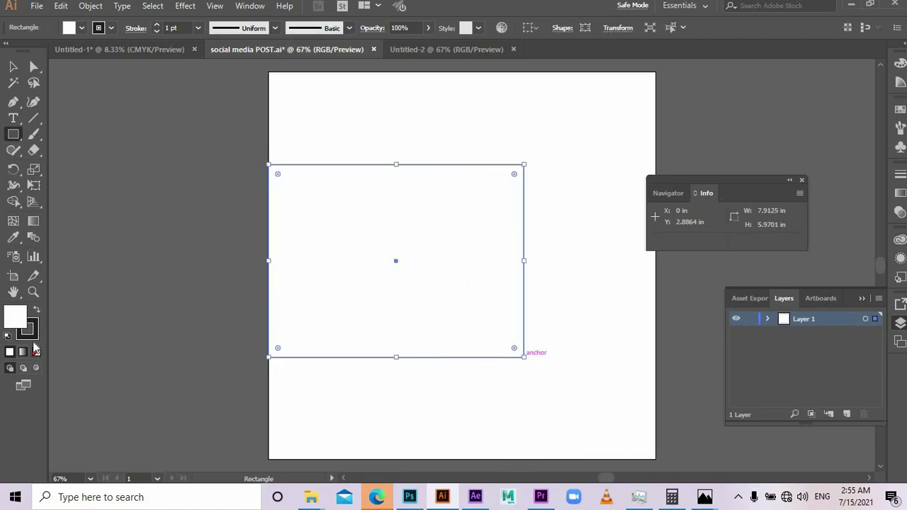
click(31, 338)
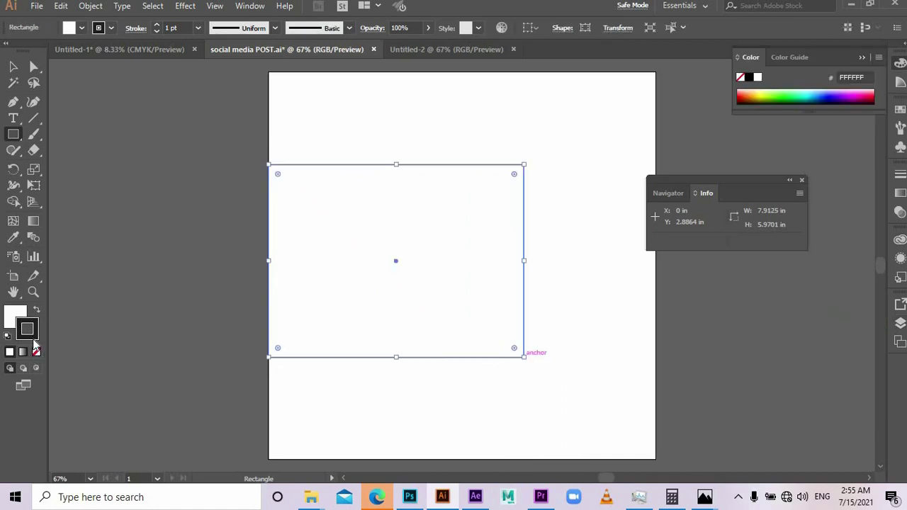
key(slash)
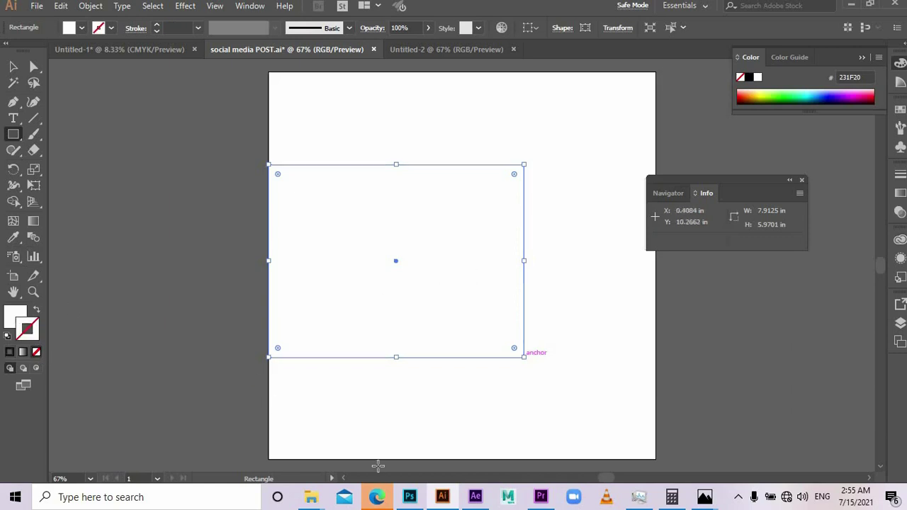
click(13, 67)
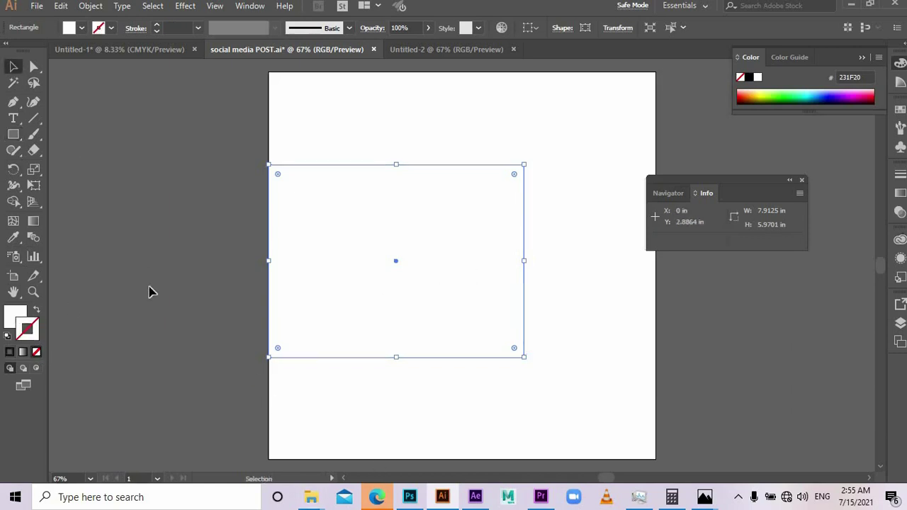
Fill the rectangle with turquoise 00C2D1
click(17, 319)
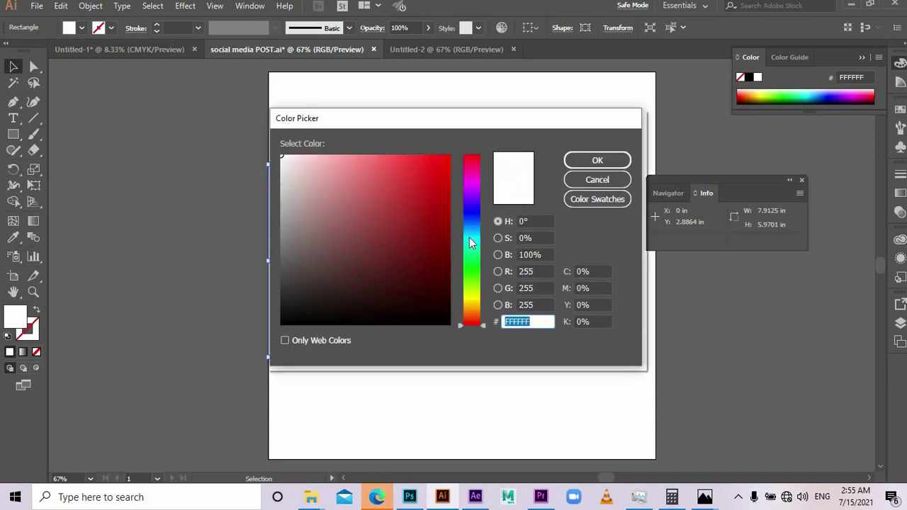
click(470, 234)
click(439, 225)
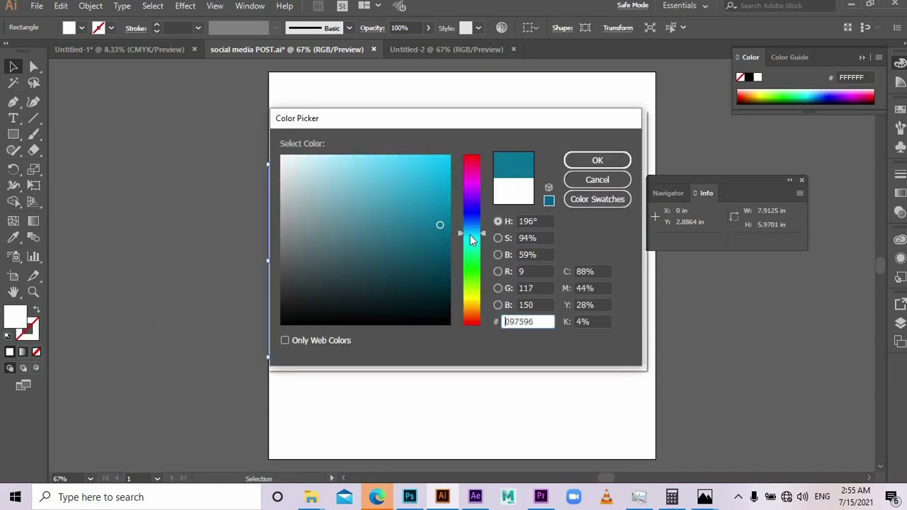
click(470, 239)
drag(433, 203, 465, 185)
click(628, 163)
click(747, 350)
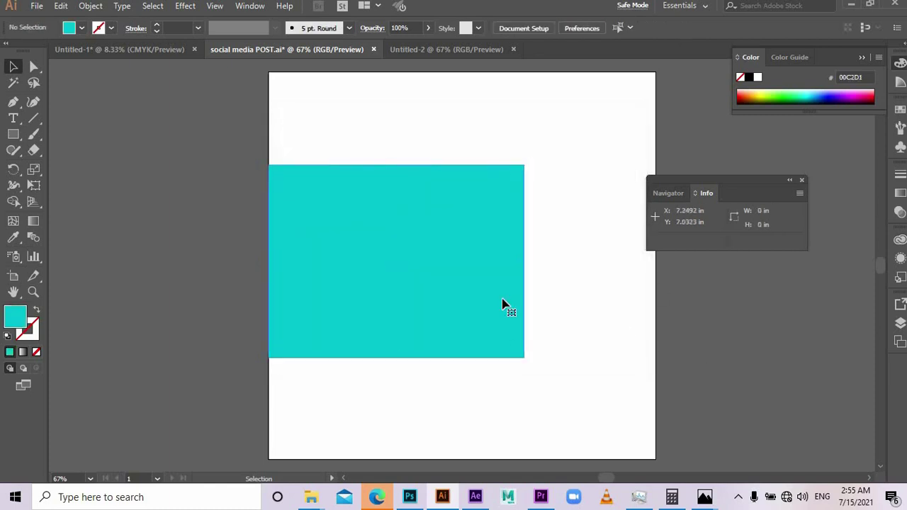
Slant the turquoise rectangle's right side by shifting only its lower-right corner anchor to the left
click(502, 304)
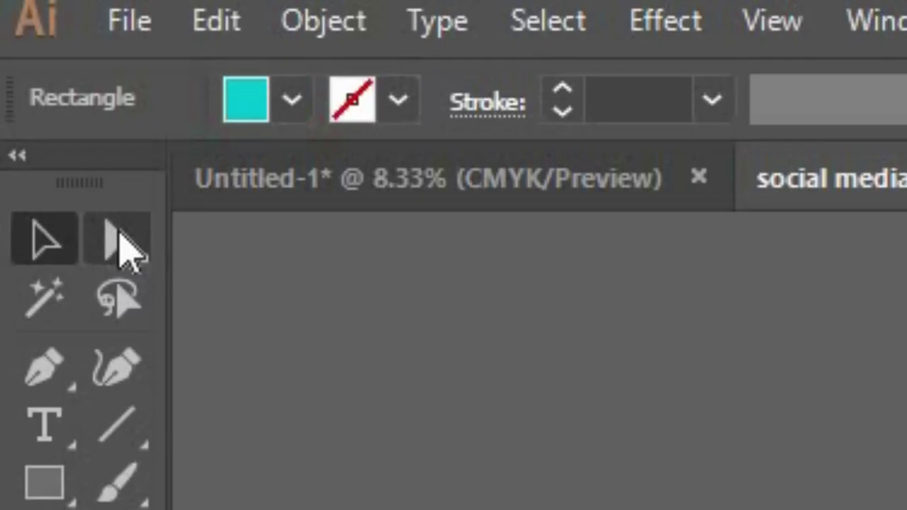
click(34, 65)
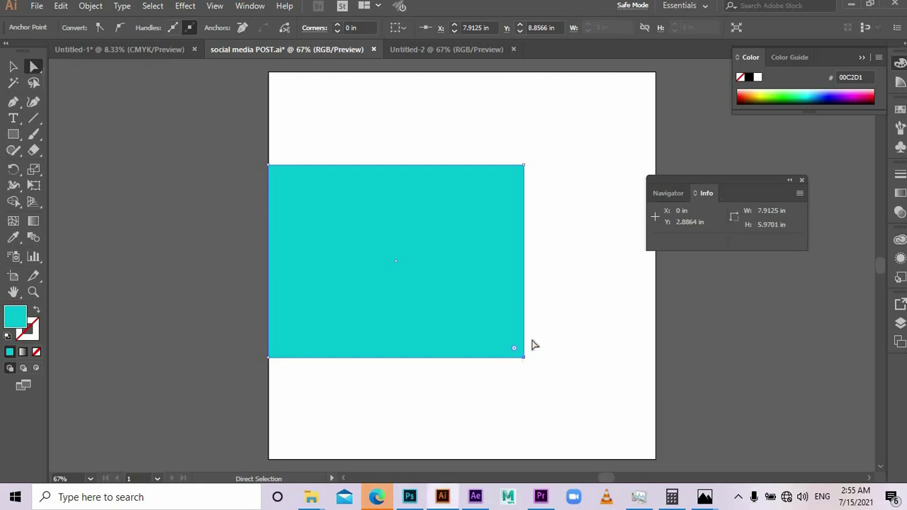
drag(577, 320, 511, 381)
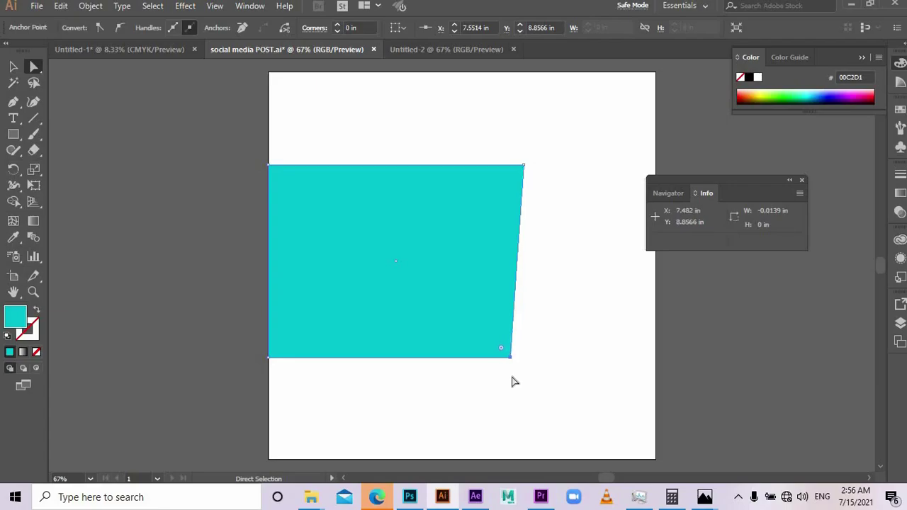
key(Left)
key(Left)
key(Left)
key(Left)
key(Left)
key(Left)
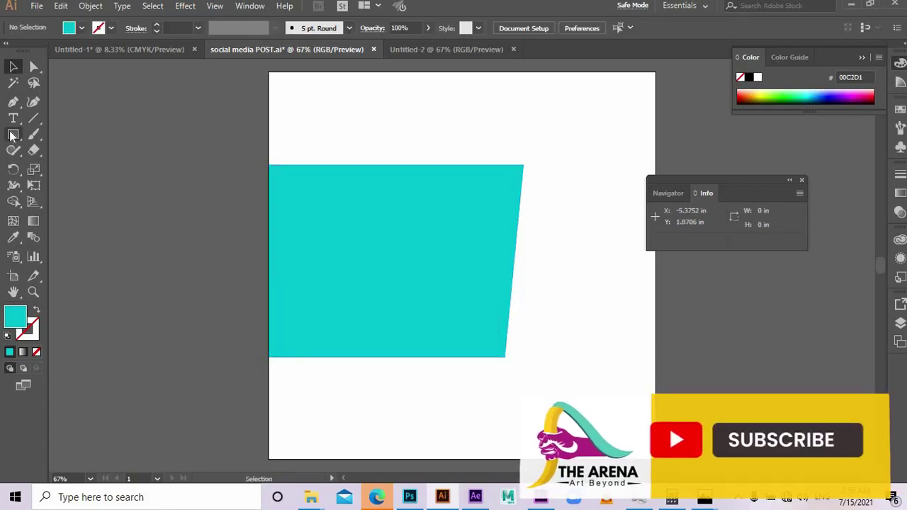
Draw a rectangle about 1.76 by 5.97 in over the turquoise shape's right end and raise it above the shape's top edge
click(12, 136)
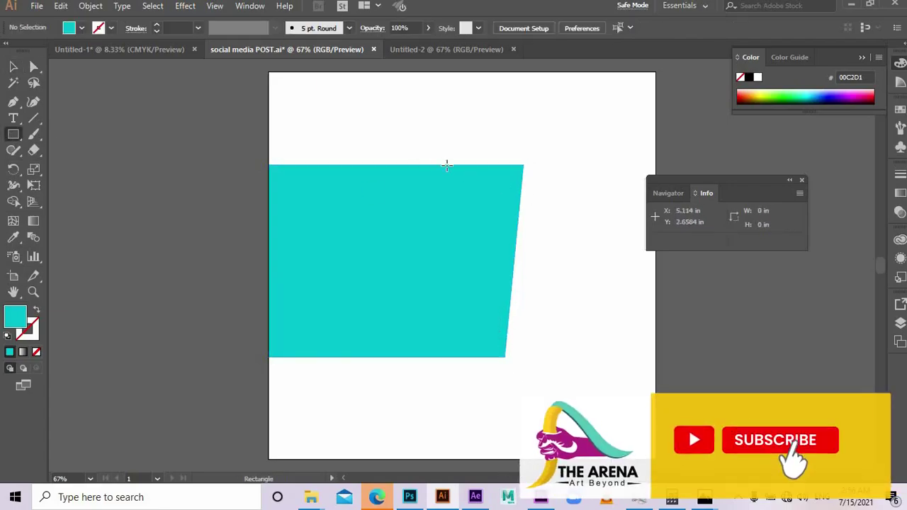
drag(453, 165, 505, 357)
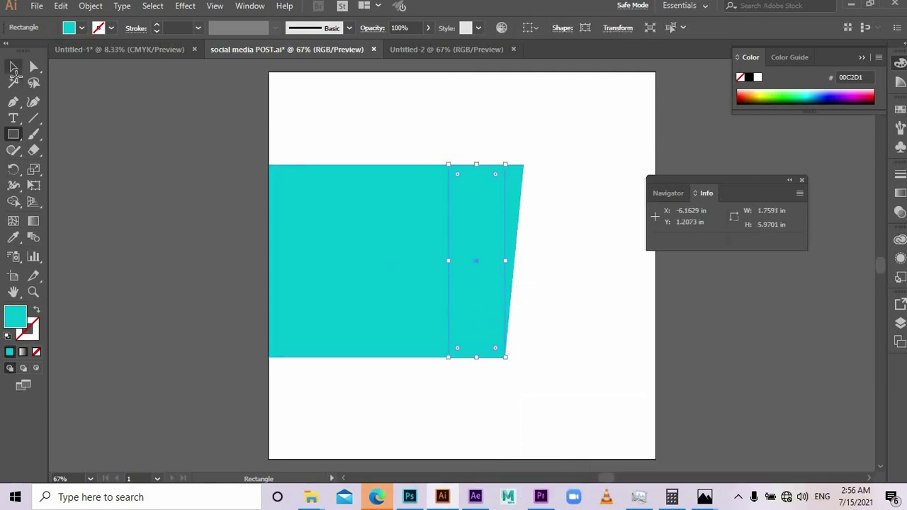
key(v)
key(Up)
key(Up)
key(Up)
key(Up)
key(Up)
key(Up)
key(Up)
key(Up)
key(Up)
key(Up)
key(Up)
key(Up)
key(Up)
key(Up)
key(Up)
key(Up)
key(Up)
key(Up)
key(Up)
key(Up)
key(Up)
key(Up)
key(Up)
key(Up)
key(Up)
key(Up)
key(Up)
key(Up)
key(Up)
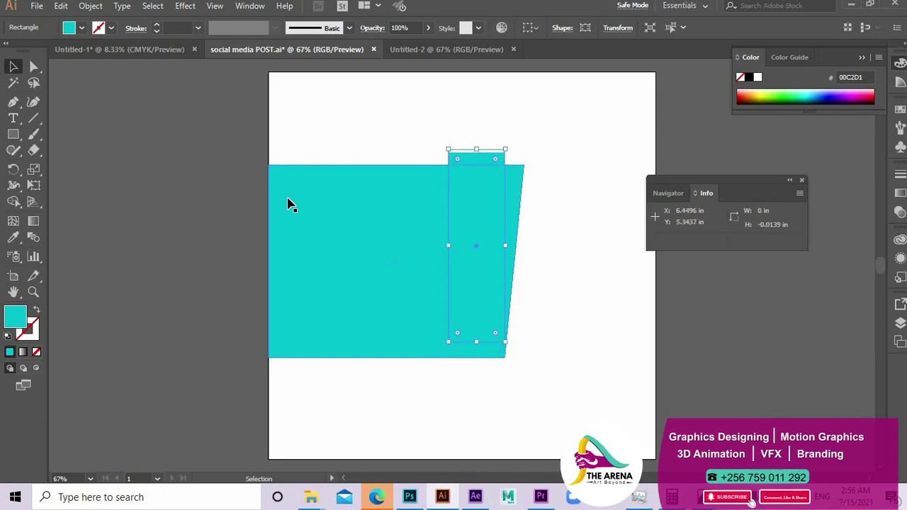
key(Up)
key(Up)
key(Up)
key(Up)
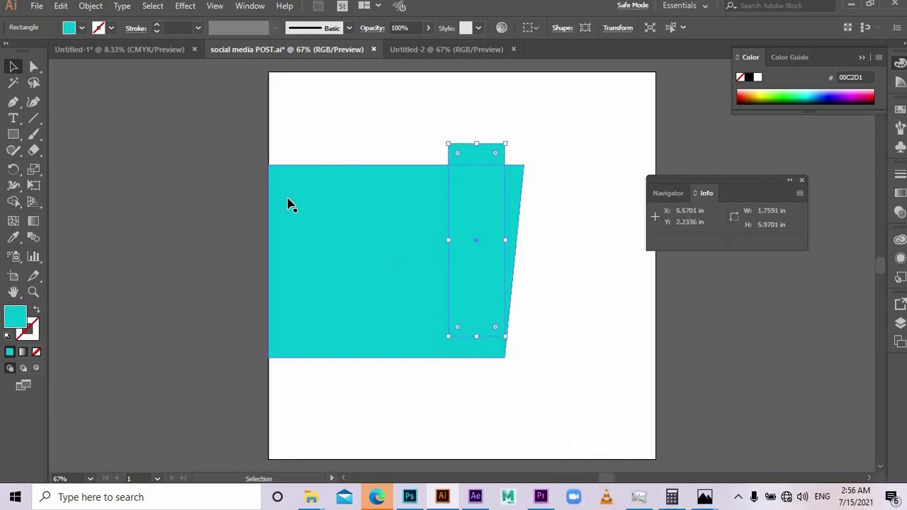
Fill the narrow rectangle with the darker teal 04A4A8
double_click(17, 319)
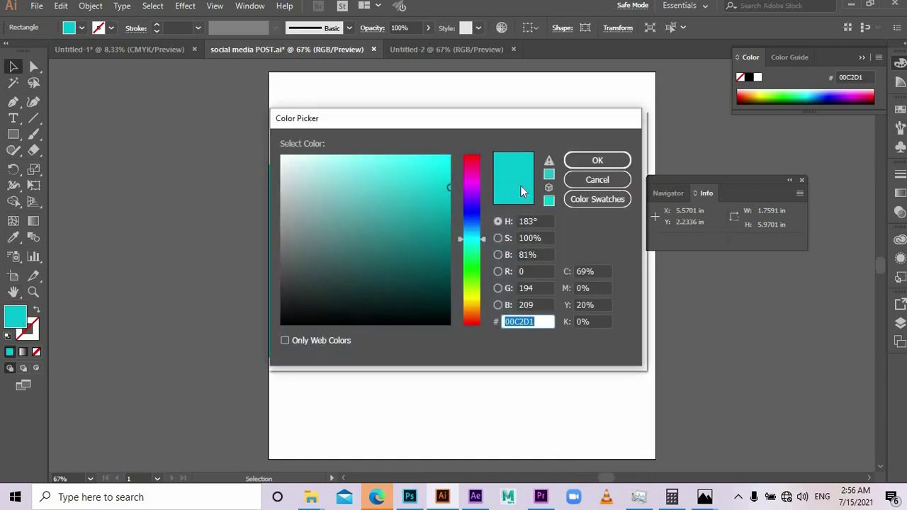
click(447, 212)
click(594, 160)
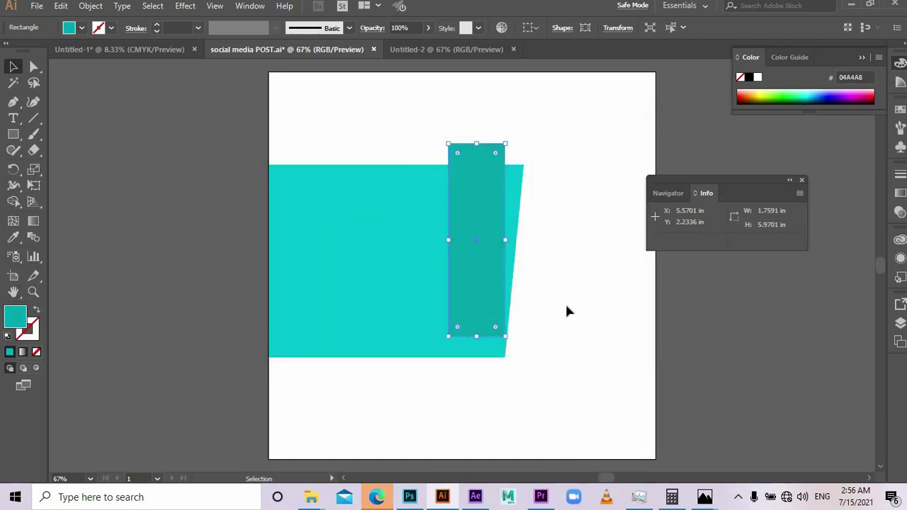
key(ctrl+shift+a)
Shorten the teal rectangle to about 4.33 in high by raising its two bottom anchors
scroll(477, 218, up, 1)
key(a)
click(458, 354)
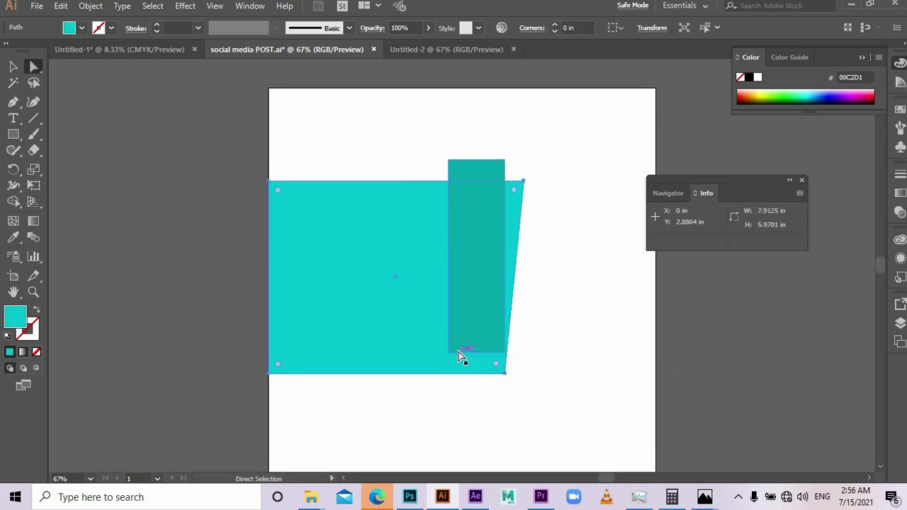
key(ctrl+shift+a)
click(435, 353)
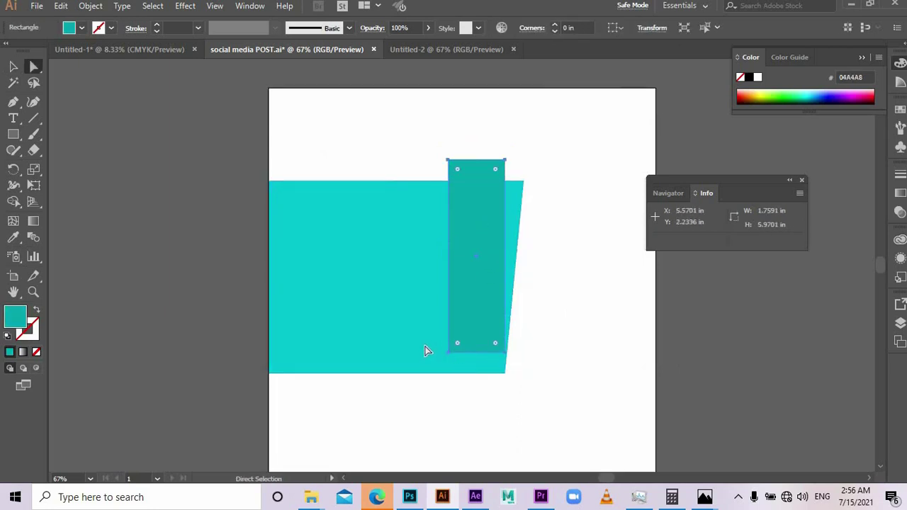
drag(528, 369, 500, 360)
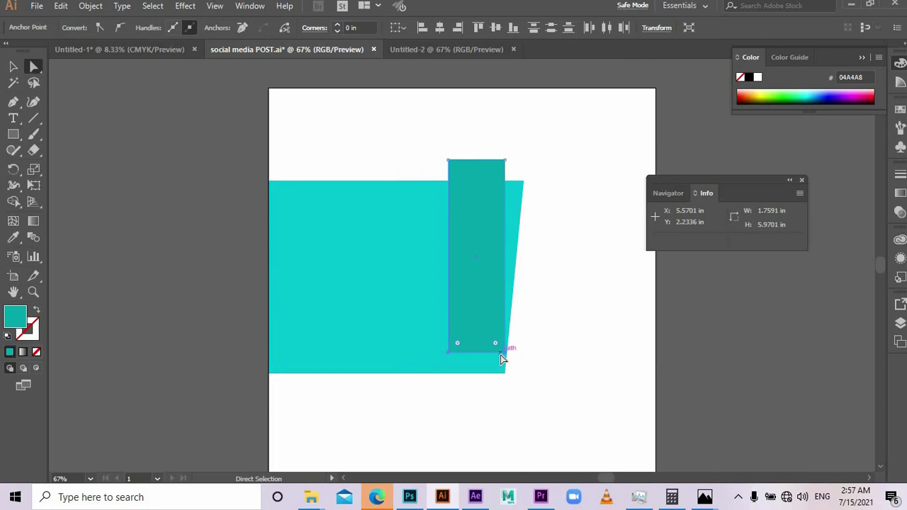
key(shift+Up)
key(shift+Up)
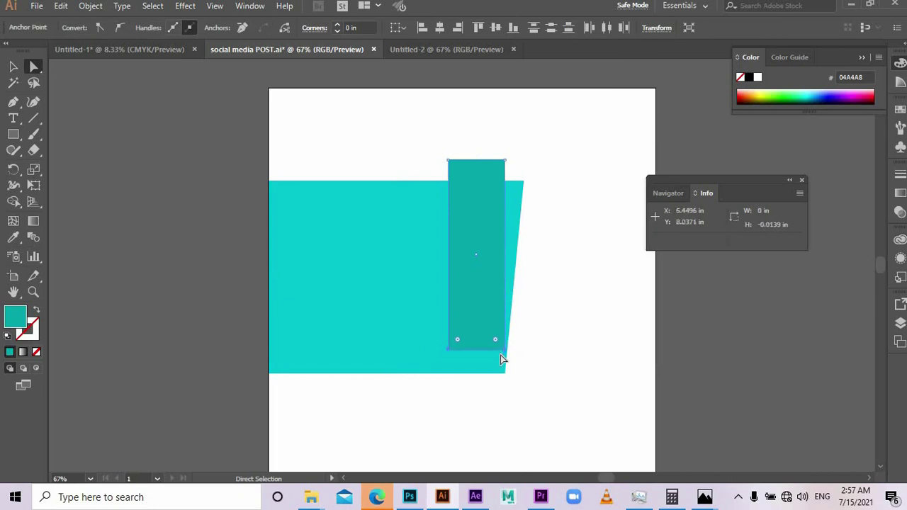
key(shift+Up)
key(shift+Up)
key(shift+Up)
key(shift+Up)
key(shift+Up)
key(shift+Up)
key(shift+Up)
key(shift+Up)
key(shift+Up)
key(shift+Up)
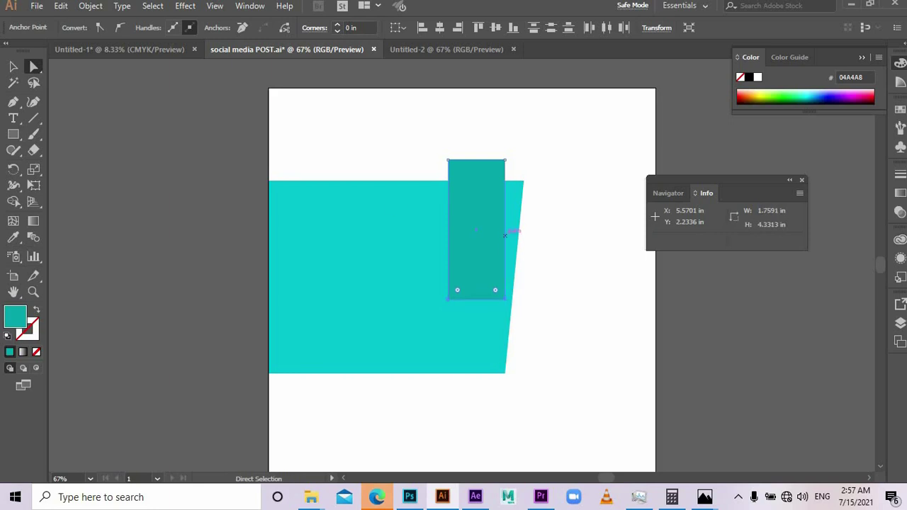
Slant the teal rectangle's right side by shifting its upper-right anchor right, following the turquoise shape's slanted edge
scroll(551, 202, up, 2)
click(446, 101)
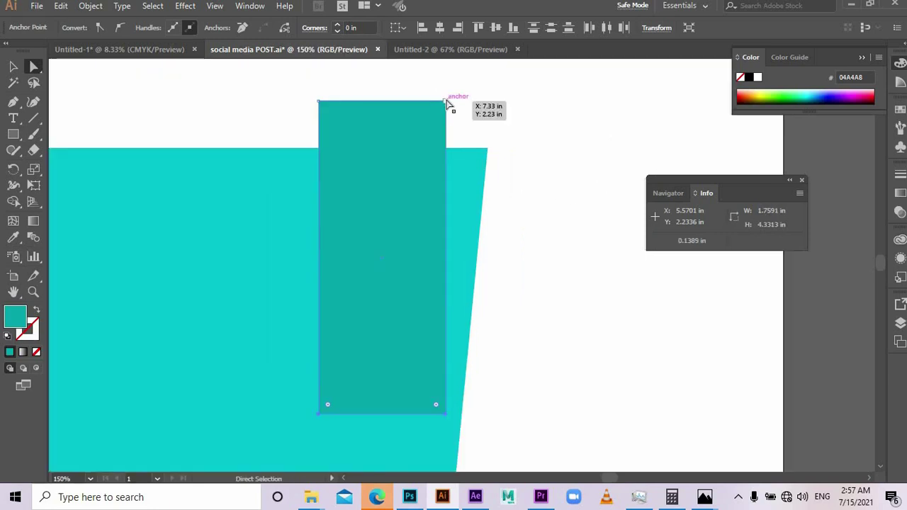
drag(446, 104, 447, 105)
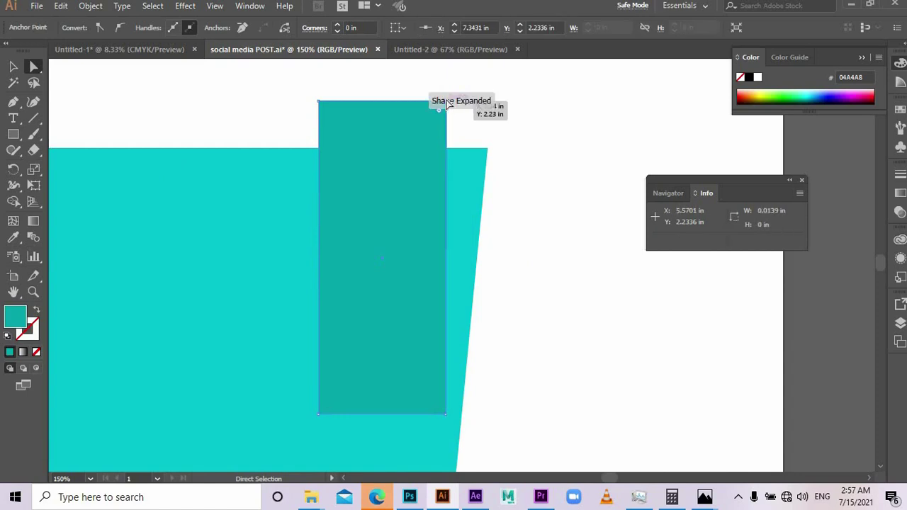
key(Right)
key(Right)
key(Right)
key(Right)
key(Right)
key(Right)
key(Right)
key(Right)
key(Right)
key(Right)
key(Right)
key(Right)
key(Right)
key(Right)
key(Right)
key(Right)
key(Right)
key(Right)
key(Right)
key(Right)
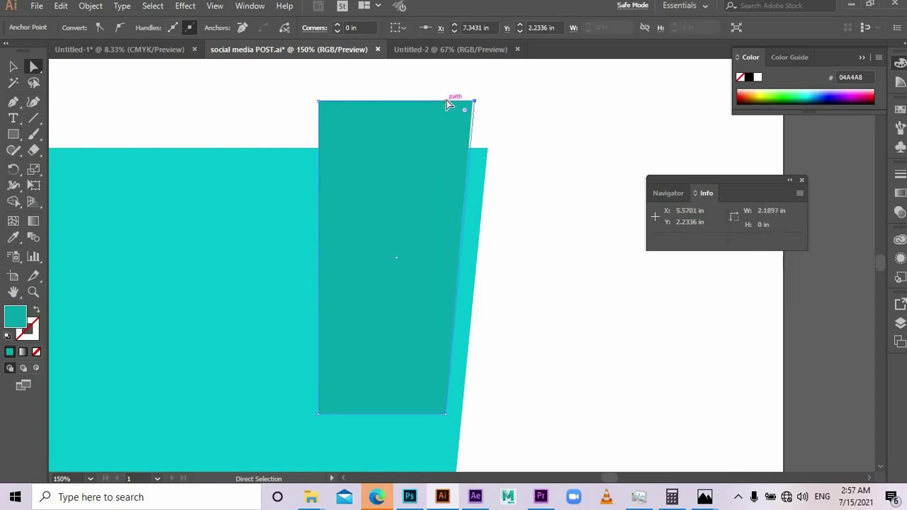
Nudge the teal shape's upper-right anchor further right to about X 7.98 in
key(Right)
key(Right)
key(Right)
key(Right)
key(Right)
key(Right)
key(Right)
key(Right)
key(Right)
key(Right)
key(Right)
key(Right)
key(Right)
key(Right)
key(Right)
key(Right)
key(Right)
key(Right)
key(Right)
key(Right)
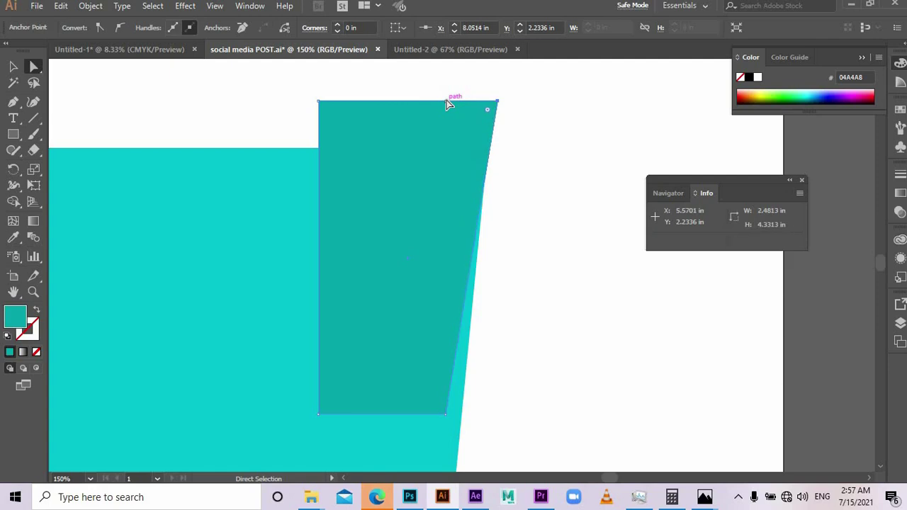
key(Left)
key(Left)
key(Left)
key(Left)
key(Left)
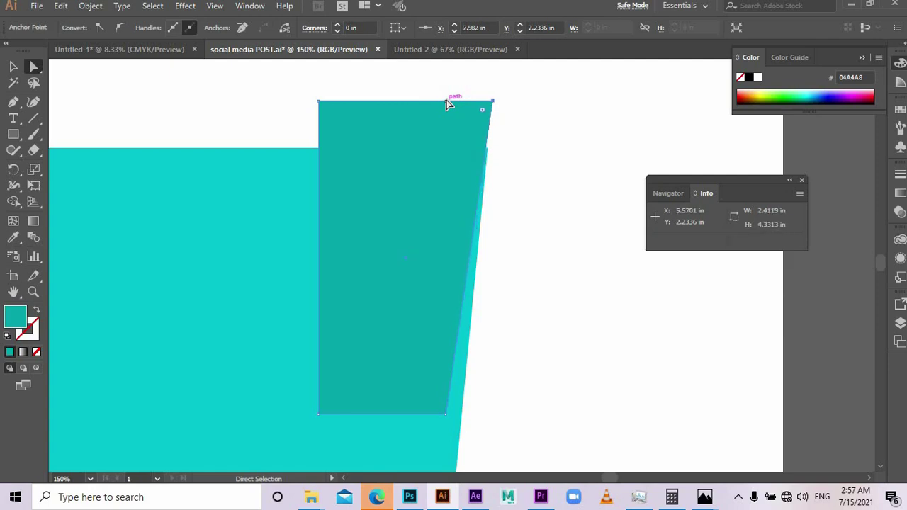
Shift the teal shape's lower-right anchor right to about X 7.57 in, onto the turquoise slanted edge, and check the alignment in outline view
click(445, 417)
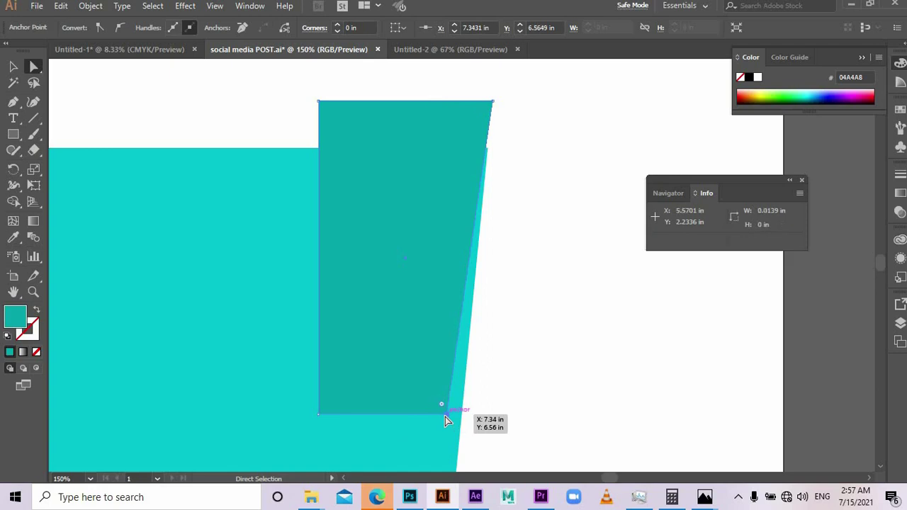
key(Right)
key(Right)
key(Right)
key(Right)
key(Right)
key(Right)
key(Right)
key(Right)
key(Right)
key(Right)
key(Right)
key(Right)
key(Right)
key(Right)
key(Right)
key(Right)
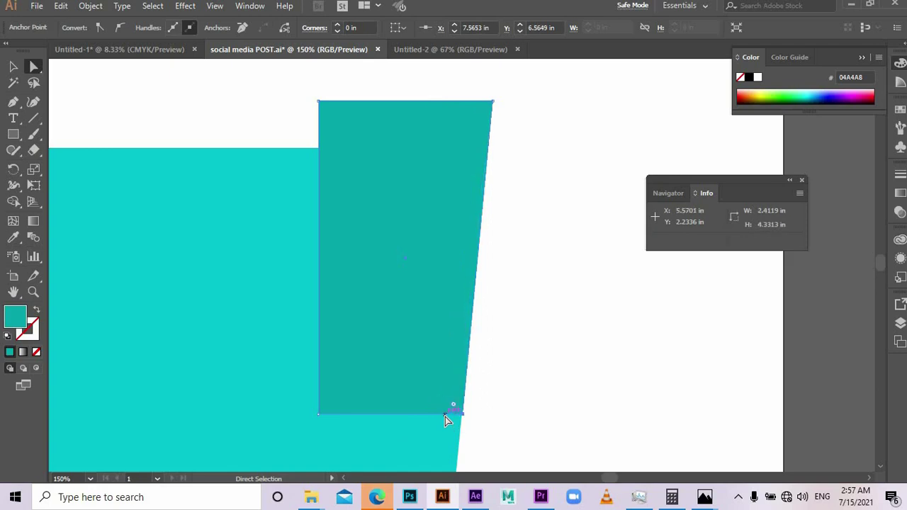
key(ctrl+y)
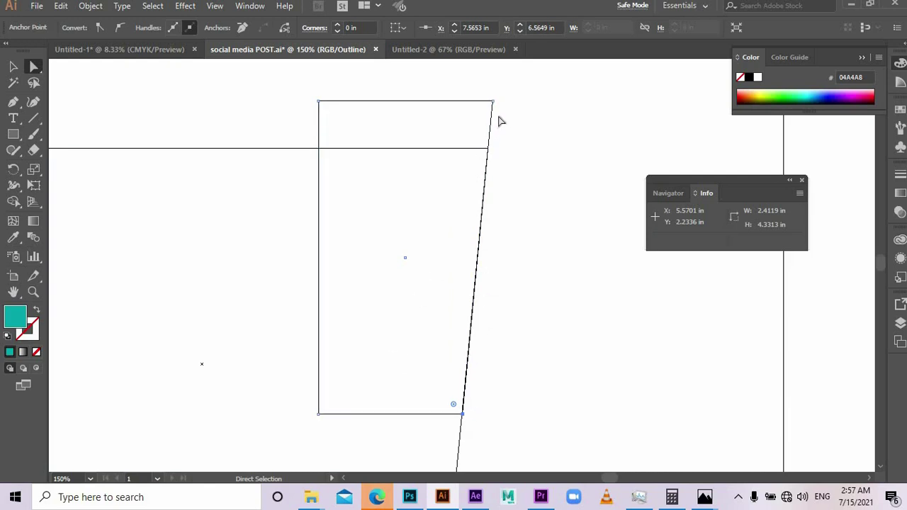
key(ctrl+y)
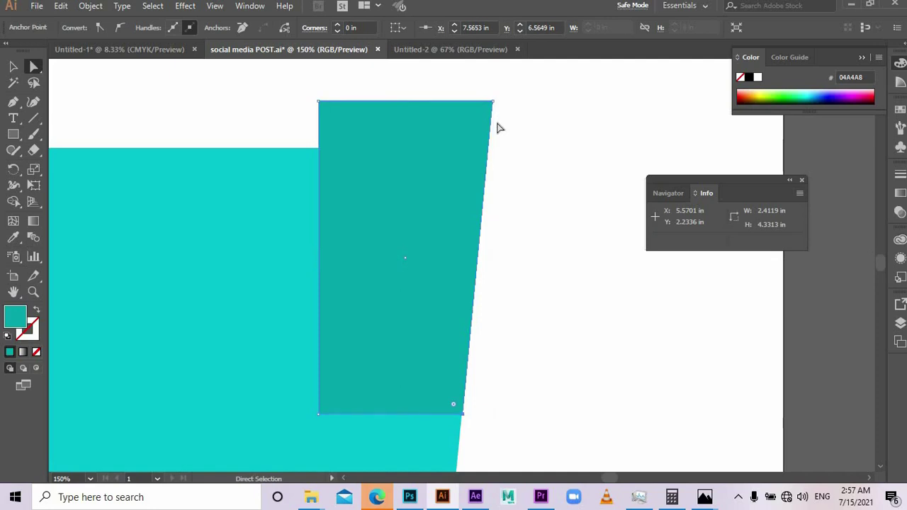
Slant the teal shape's upper edge by lowering its upper-right anchor and placing it on the turquoise shape's upper-right corner
click(494, 103)
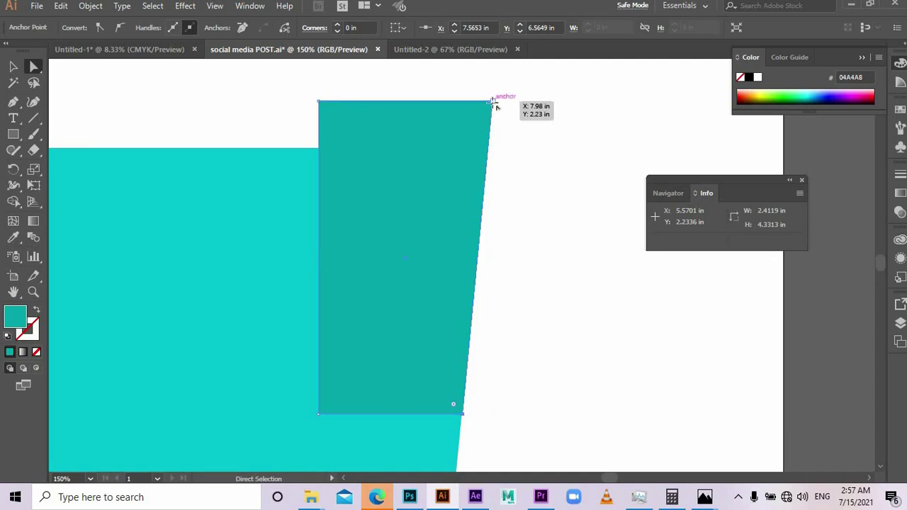
key(Down)
key(Down)
key(Down)
key(Down)
key(Down)
key(Down)
key(Down)
key(Down)
key(Down)
key(Down)
key(Down)
key(Down)
key(Down)
key(Down)
key(Down)
key(Down)
key(Down)
key(Down)
key(Down)
key(Down)
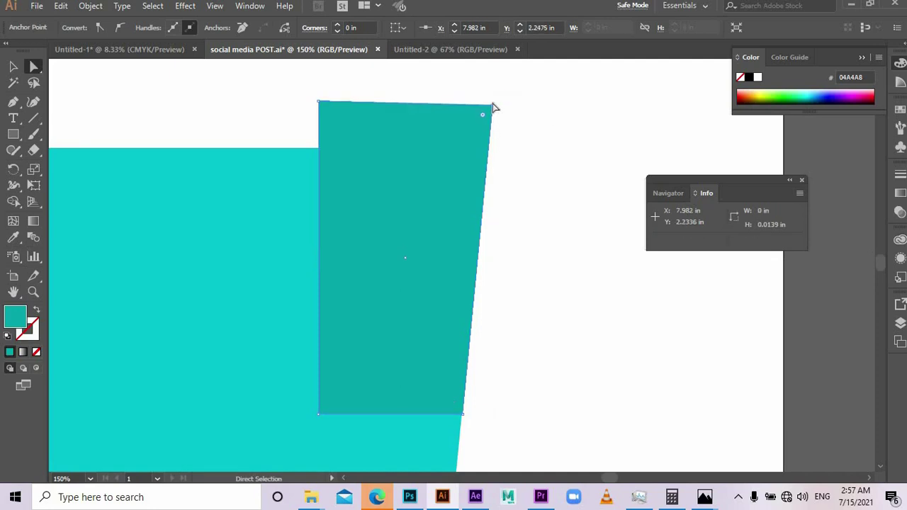
key(Down)
key(Down)
key(Down)
key(Down)
key(Down)
key(Down)
key(Down)
key(Down)
key(Down)
key(Down)
key(Down)
key(Down)
key(Down)
key(Down)
key(Down)
key(Down)
key(Down)
key(Down)
key(Down)
key(Down)
key(Down)
key(Down)
key(Down)
key(Down)
key(Down)
key(Down)
key(Down)
key(Down)
key(Down)
key(Down)
key(Down)
key(Down)
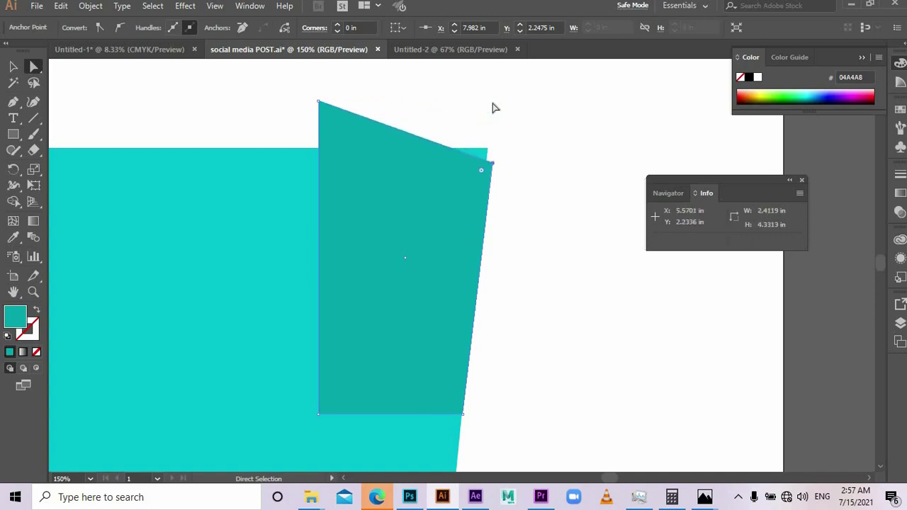
key(Left)
key(Left)
key(Left)
key(Left)
key(Left)
key(Left)
key(Left)
key(Left)
key(Left)
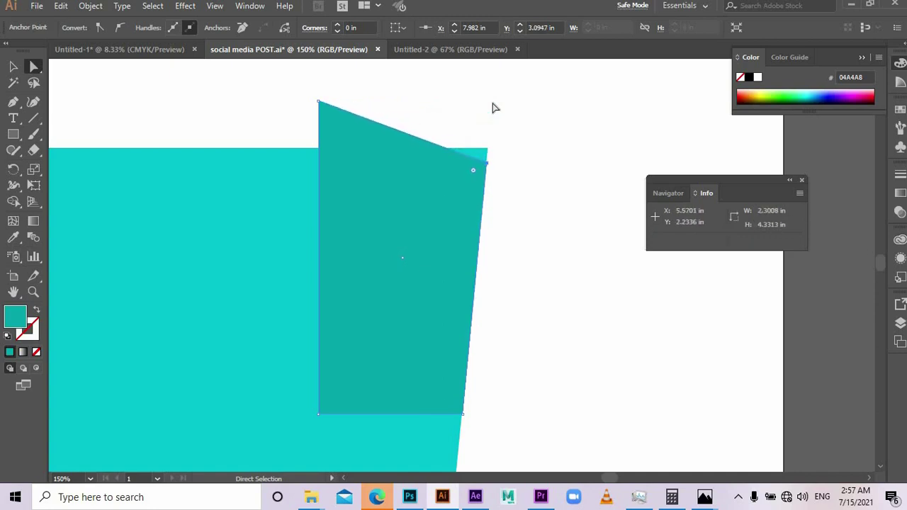
scroll(494, 160, up, 5)
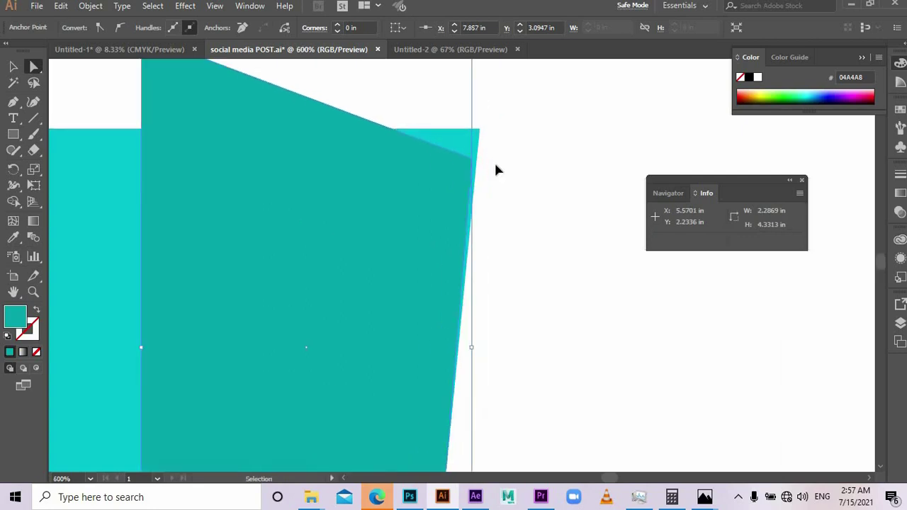
scroll(422, 276, up, 2)
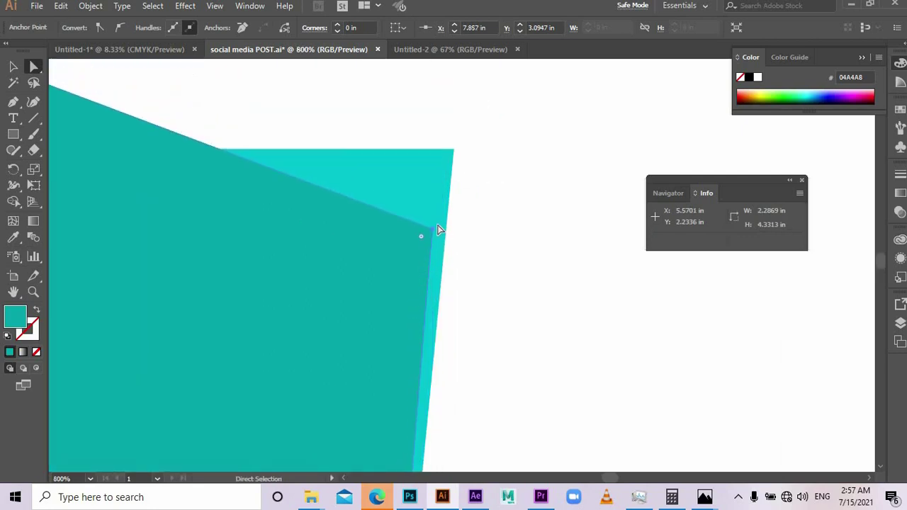
drag(433, 228, 453, 151)
Arrange the teal shape behind the turquoise shape so only its folded tip shows above, and deselect it
key(ctrl+minus)
key(ctrl+minus)
key(ctrl+minus)
key(ctrl+minus)
key(ctrl+minus)
key(ctrl+minus)
key(ctrl+minus)
key(ctrl+minus)
key(ctrl+minus)
key(ctrl+minus)
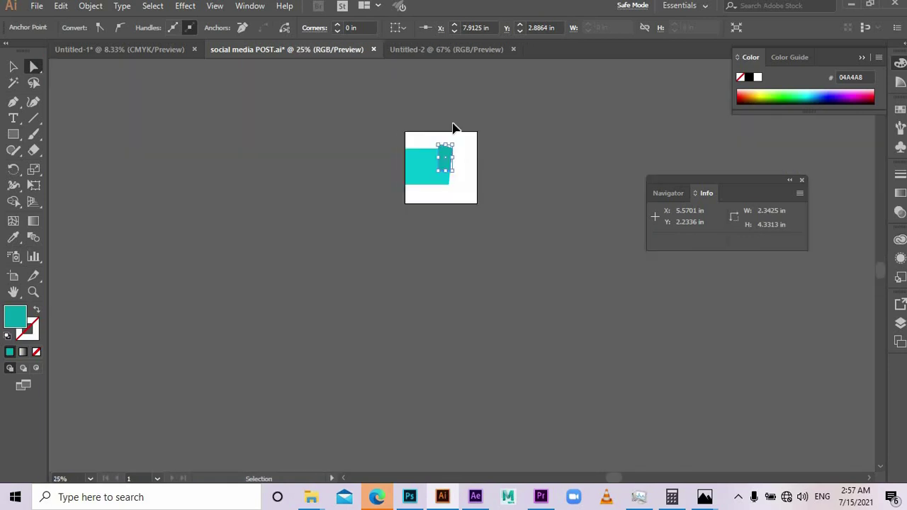
scroll(453, 127, up, 2)
click(13, 66)
right_click(411, 298)
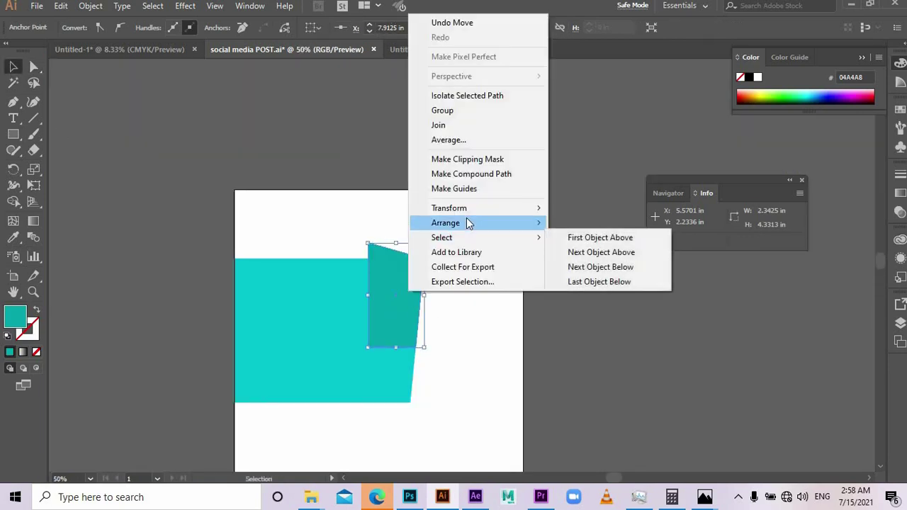
click(583, 267)
click(517, 378)
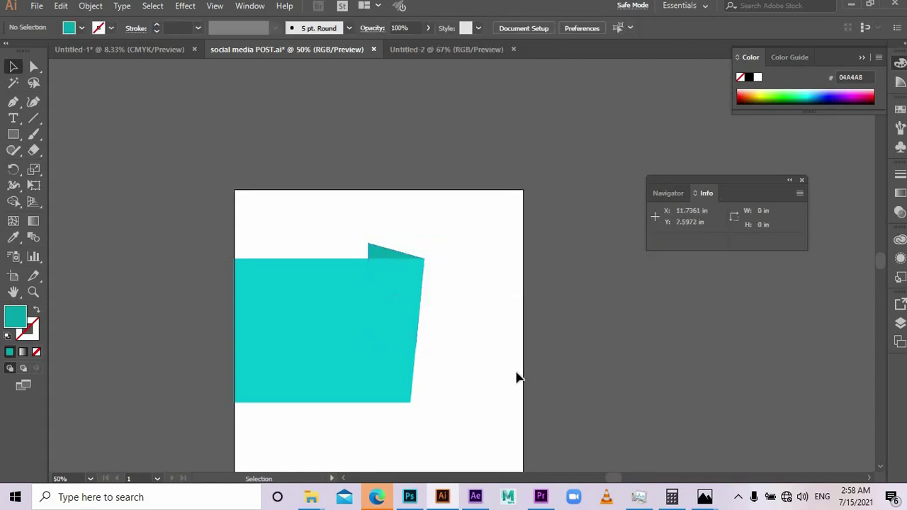
Duplicate the teal shape slightly up and to the right, and fill the copy with the turquoise shape's sampled colour
scroll(399, 248, up, 4)
click(362, 302)
drag(368, 265, 370, 263)
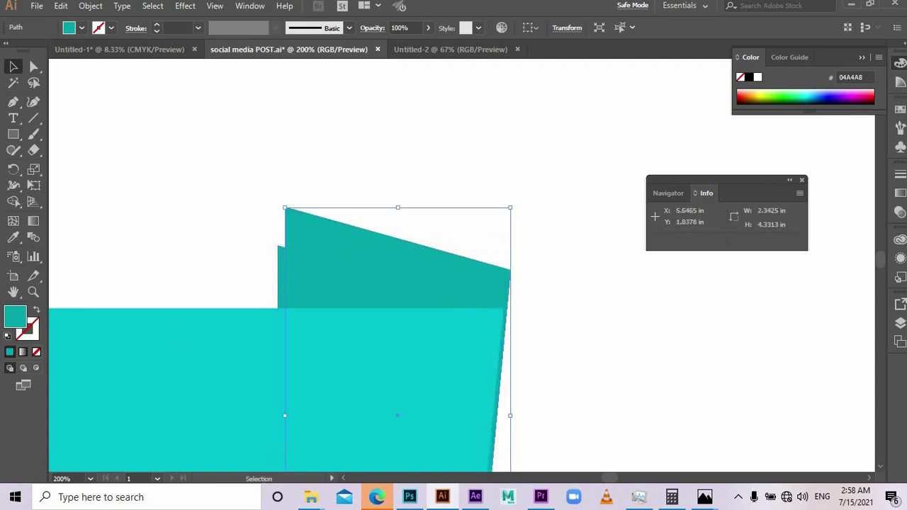
key(i)
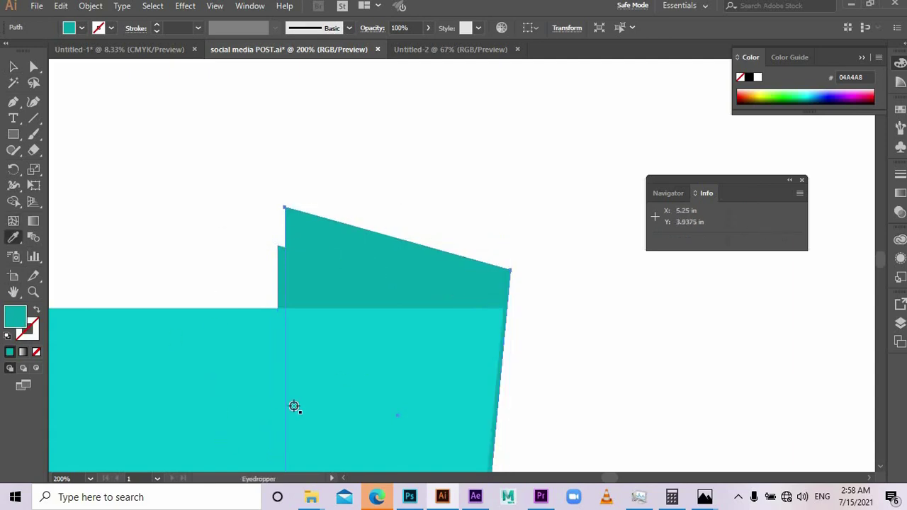
click(183, 390)
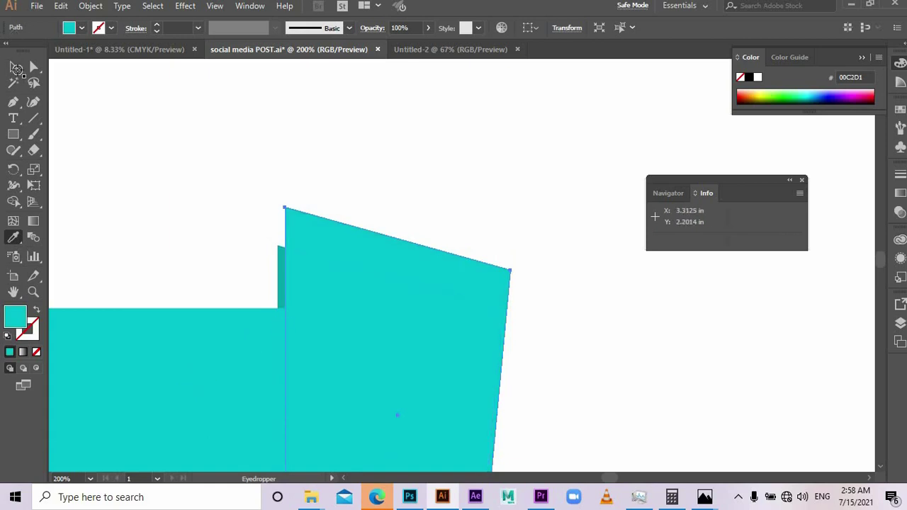
Arrange the turquoise copy behind the teal shape and deselect it
click(14, 67)
click(421, 273)
right_click(421, 274)
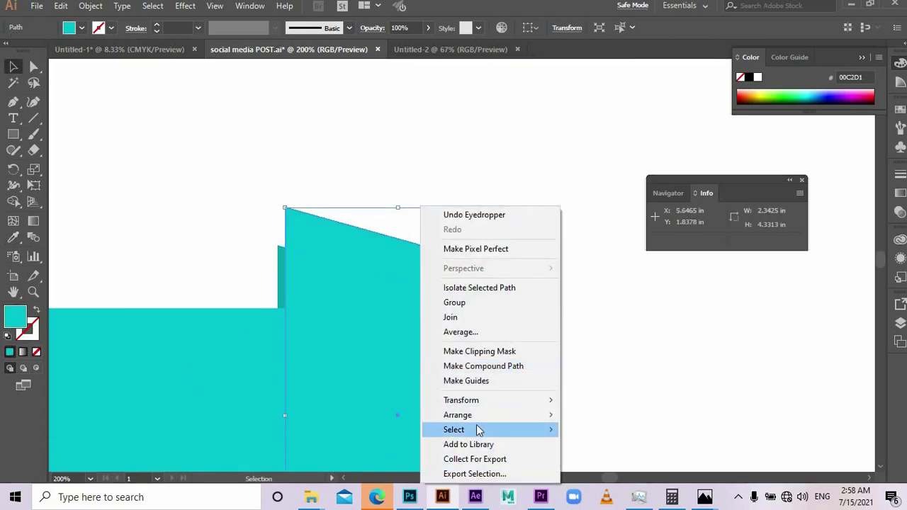
mouse_move(496, 416)
click(634, 458)
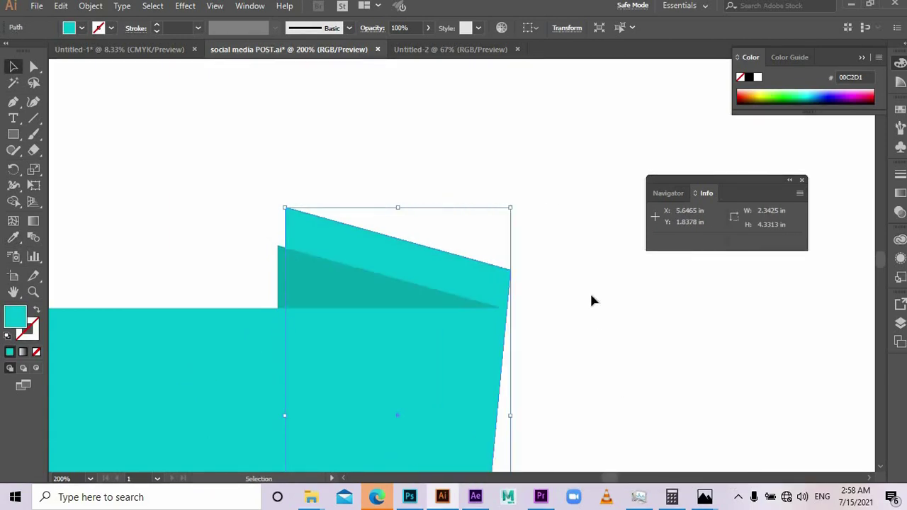
click(128, 213)
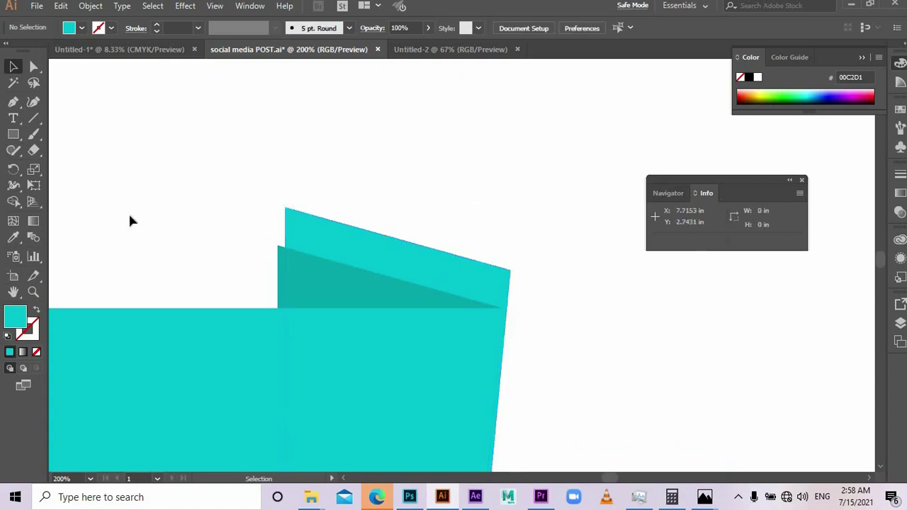
Move the turquoise copy's upper-left anchor onto the teal shape's upper-left corner
click(346, 245)
click(33, 65)
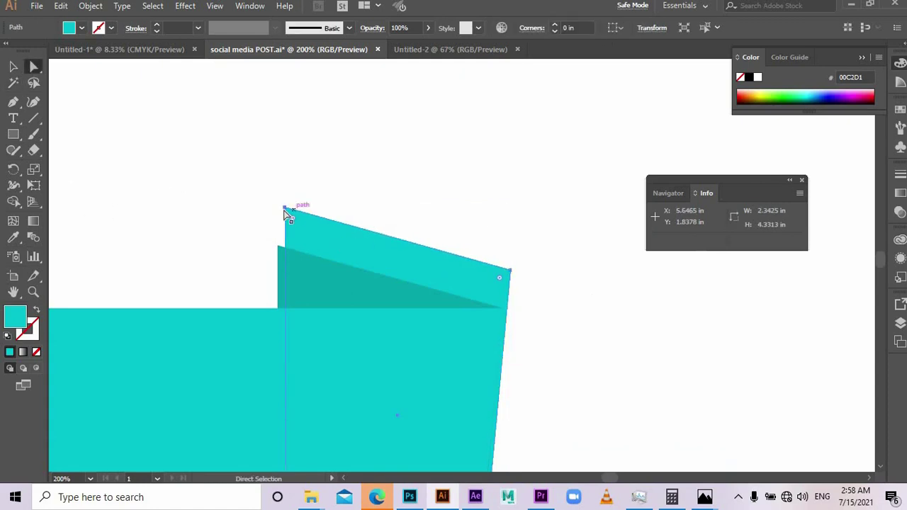
click(285, 211)
key(ctrl+plus)
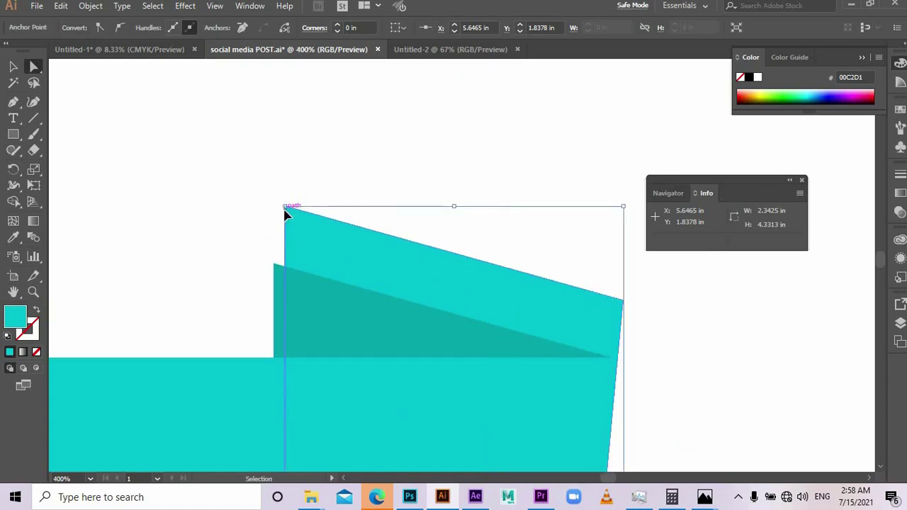
key(ctrl+plus)
drag(286, 206, 268, 312)
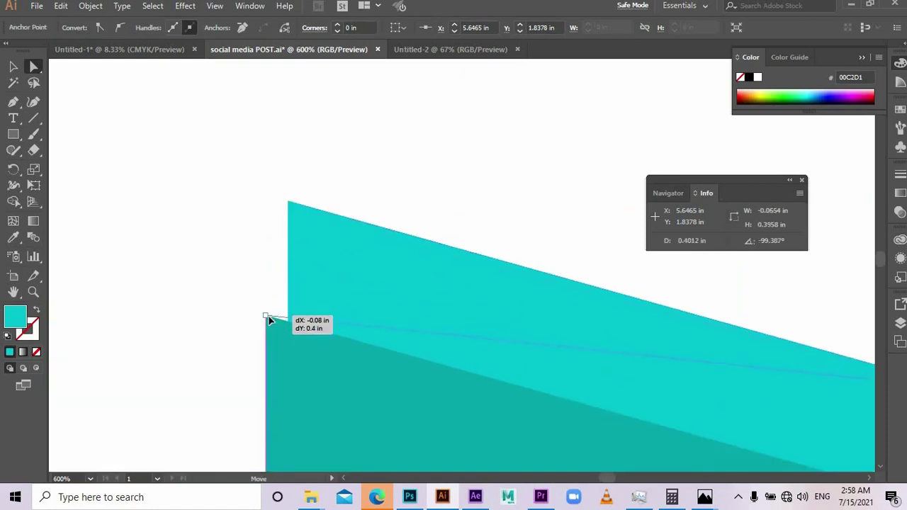
drag(268, 321, 270, 320)
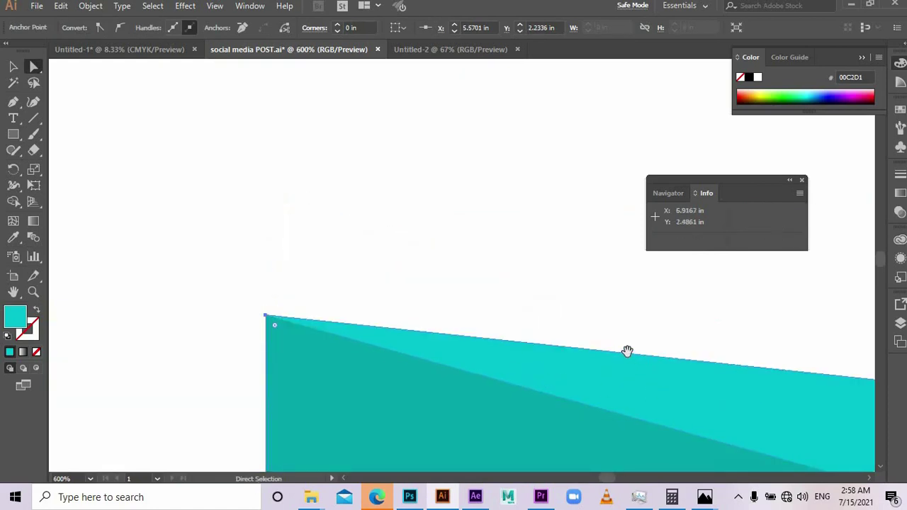
Move the turquoise copy's upper-right anchor left to about X 6.72 in, Y 2.22 in, nearly levelling its upper edge
drag(628, 351, 308, 196)
scroll(585, 375, up, 2)
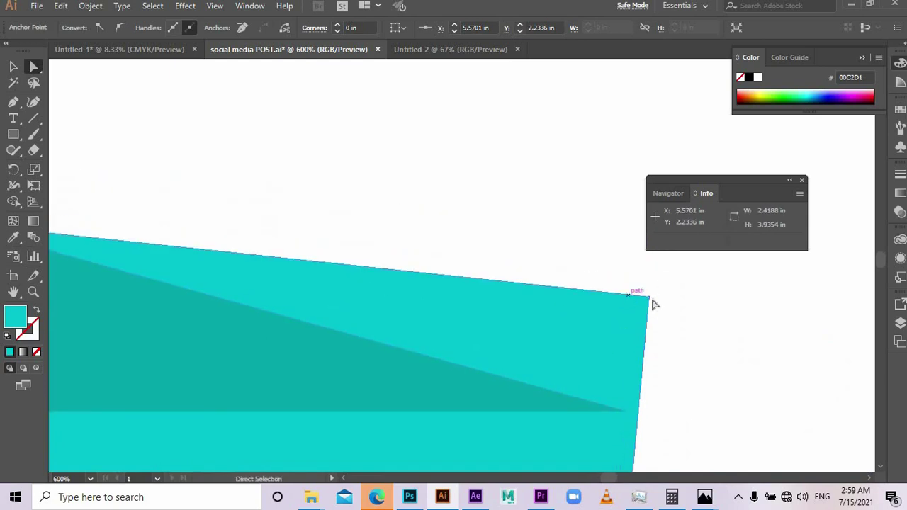
drag(648, 304, 293, 227)
scroll(341, 224, down, 2)
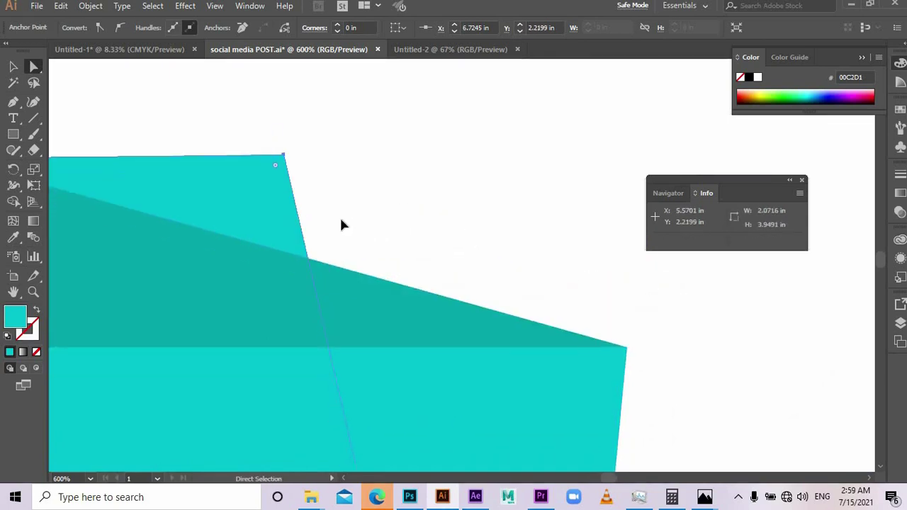
Move the turquoise copy's lower-right anchor left to about X 6.47 in, Y 6.17 in, hiding it behind the main shape, and deselect
scroll(342, 225, down, 9)
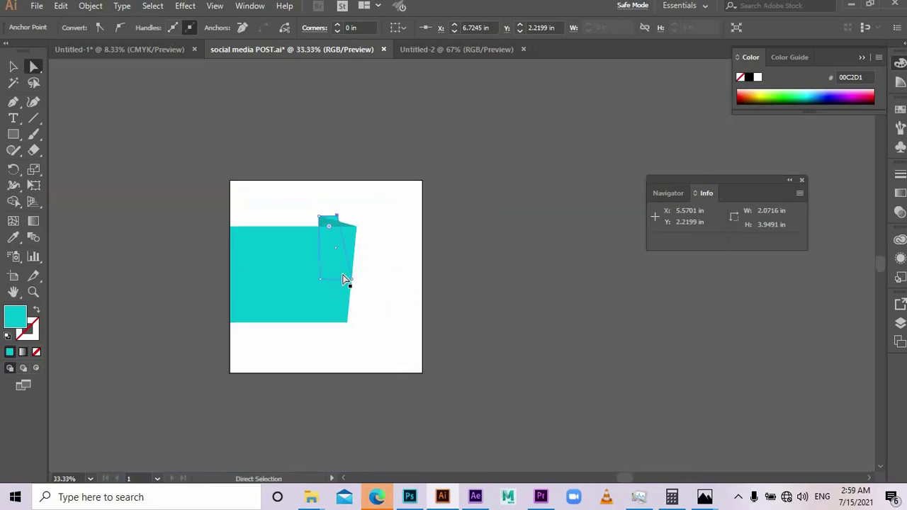
scroll(343, 279, up, 3)
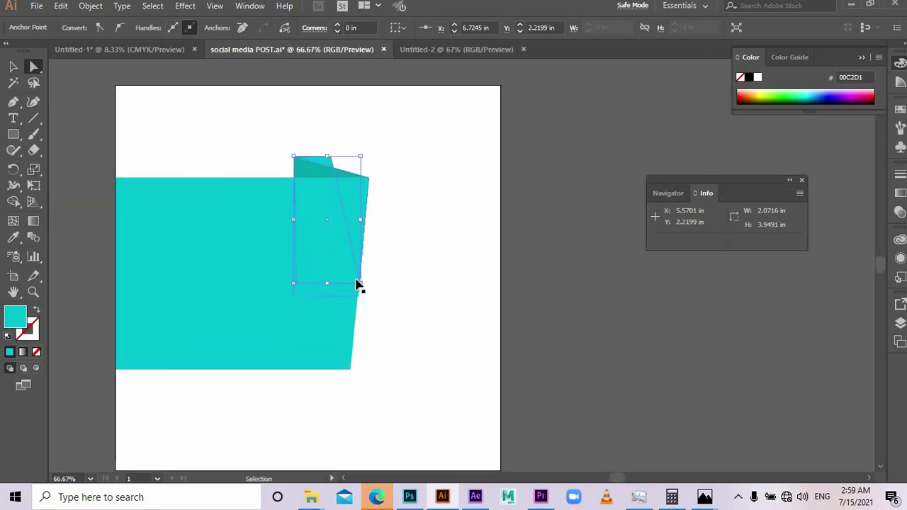
drag(366, 287, 311, 288)
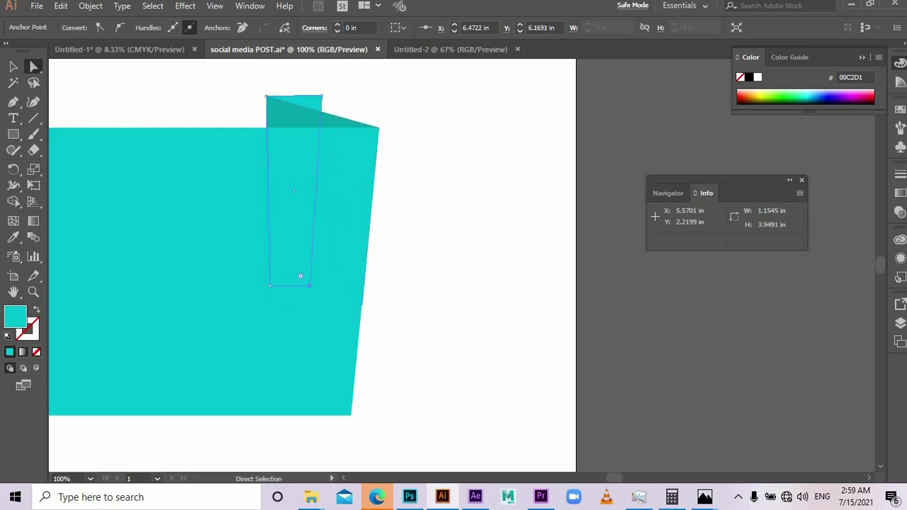
key(v)
click(519, 274)
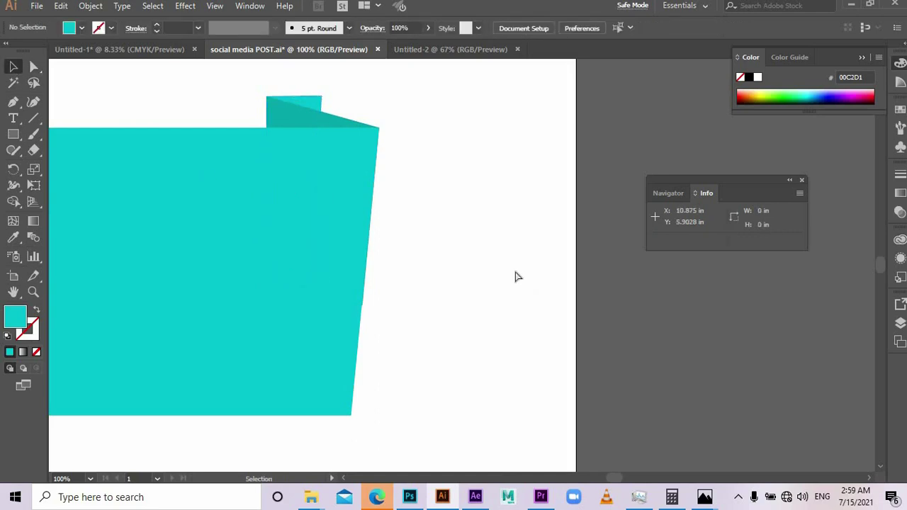
Set the SOCIAL MEDIA GRAPHICS heading in Spartan MB SemiBold and scale it down within the turquoise shape
key(ctrl+alt)
scroll(462, 287, down, 2)
scroll(362, 189, up, 1)
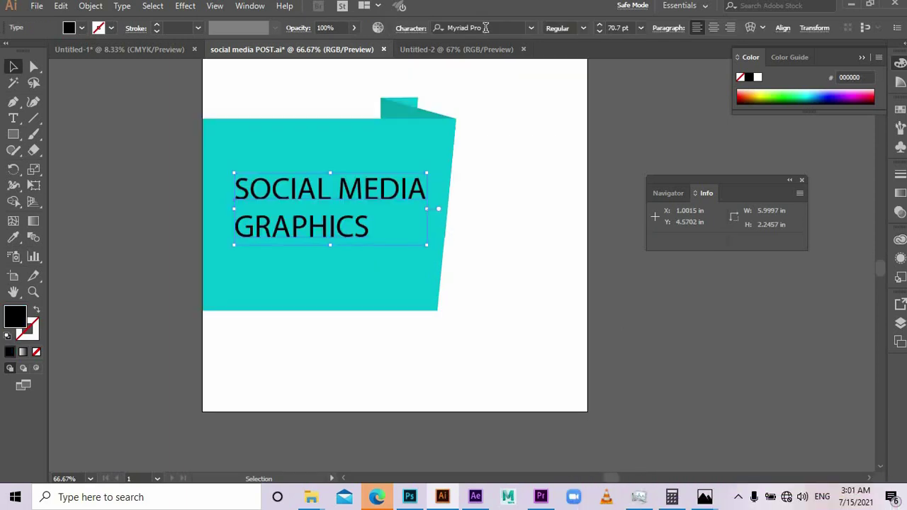
click(486, 28)
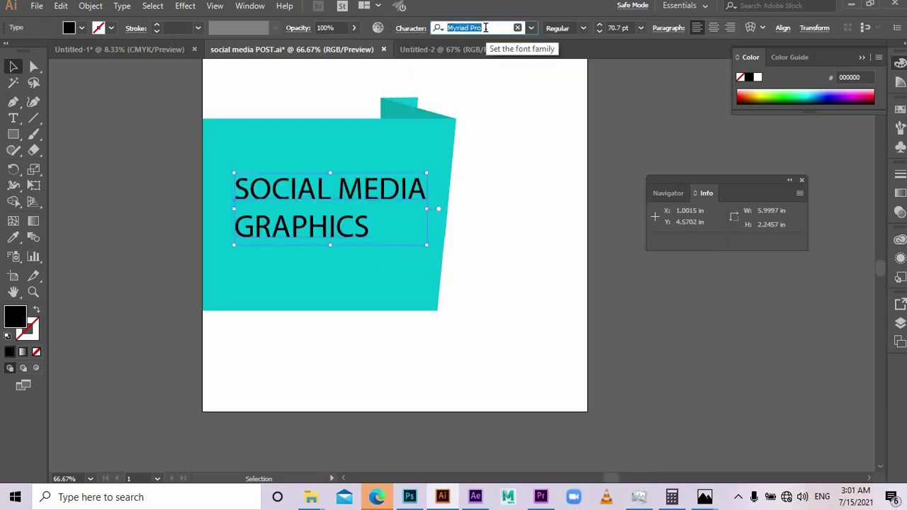
text(L)
key(BackSpace)
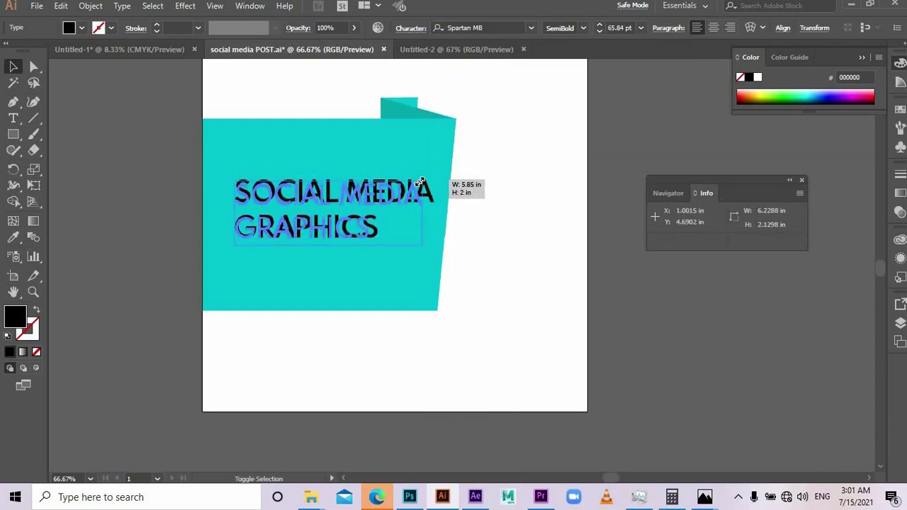
drag(422, 180, 412, 186)
click(71, 101)
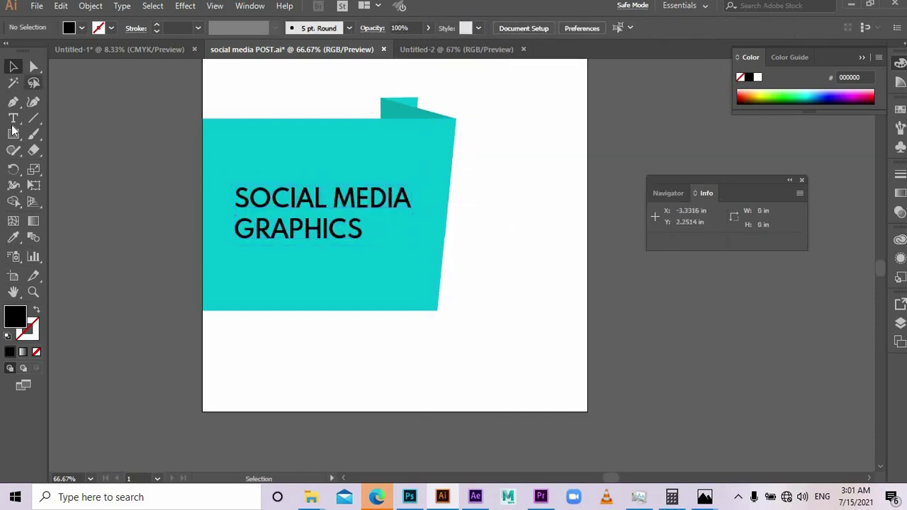
Set the word GRAPHICS in the heading to the Medium weight and deselect it
click(13, 119)
drag(236, 230, 362, 230)
click(583, 28)
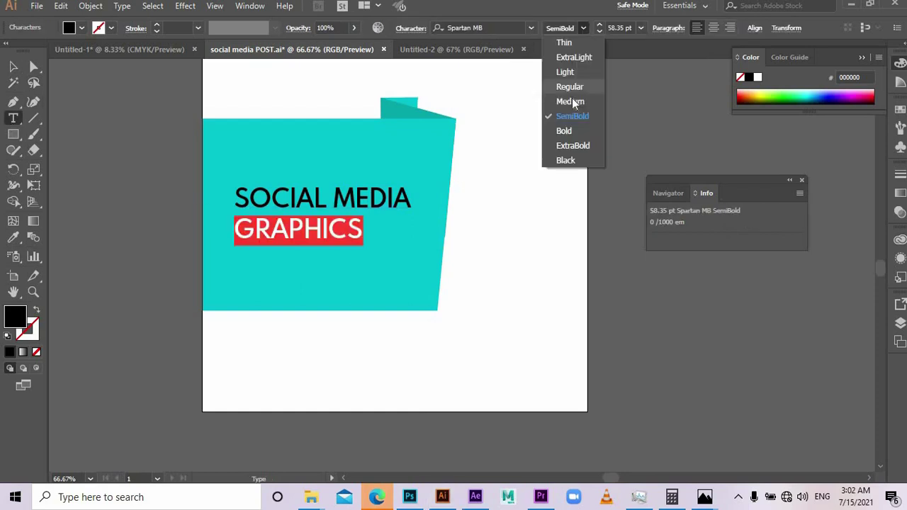
click(571, 102)
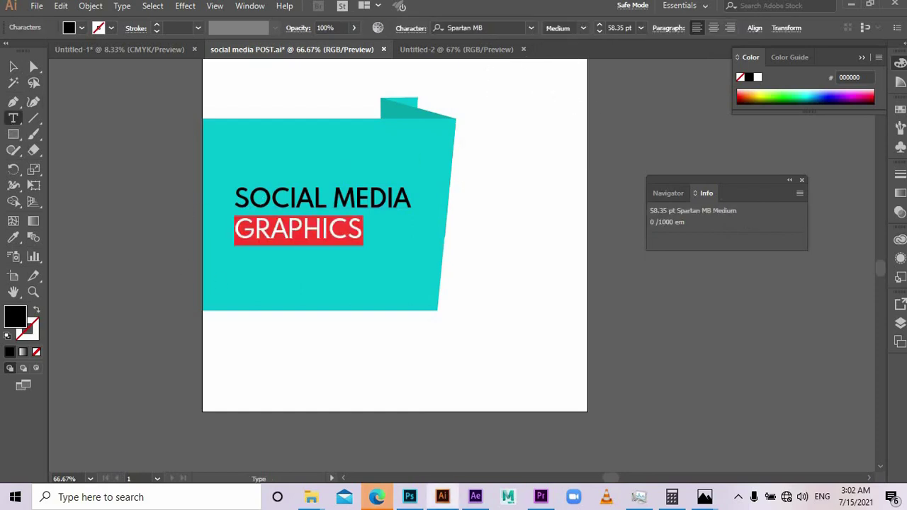
click(10, 66)
click(325, 264)
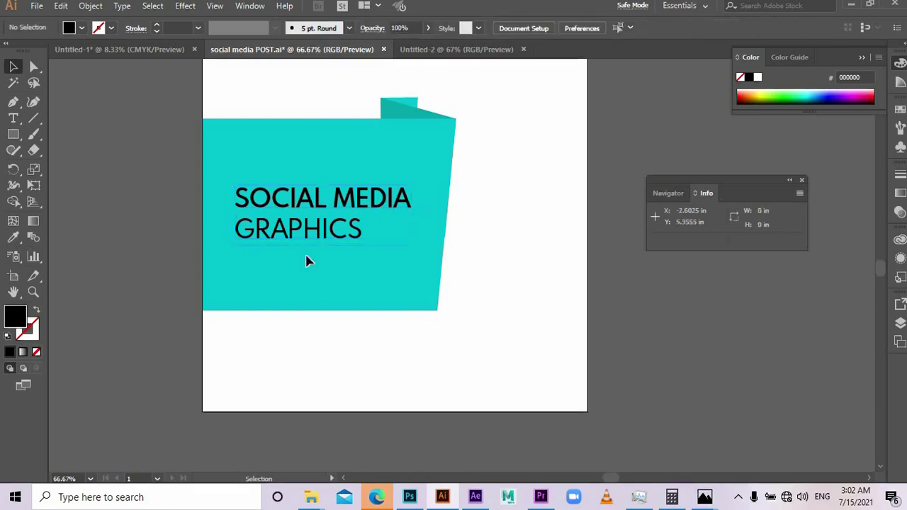
Colour the words SOCIAL MEDIA in the heading white, FFFFFF
click(13, 117)
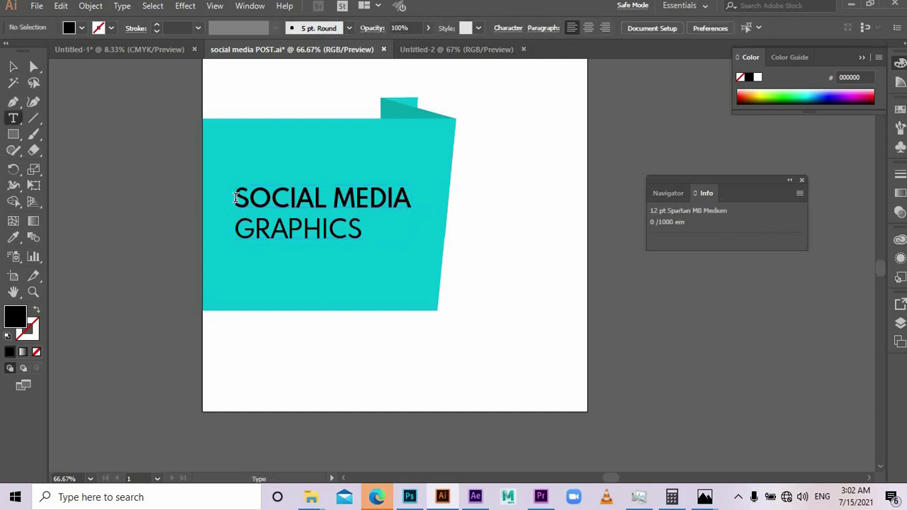
drag(237, 198, 411, 200)
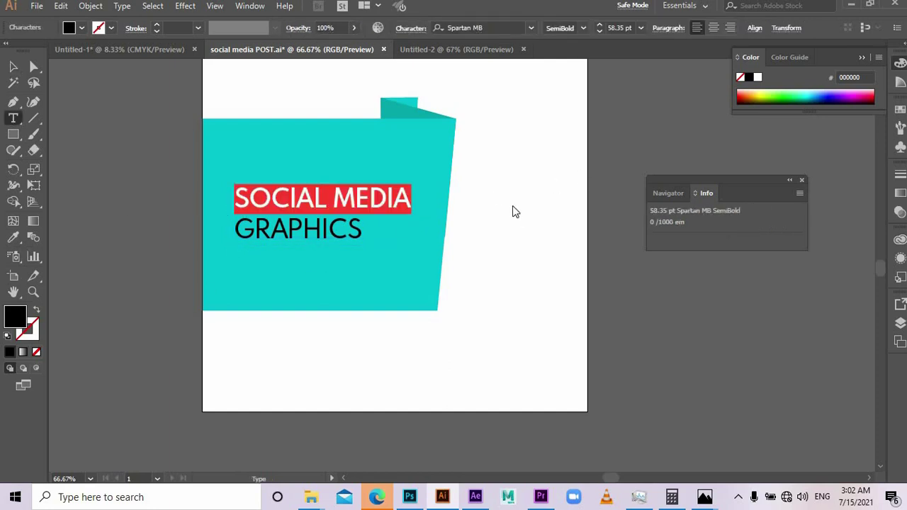
drag(294, 181, 281, 155)
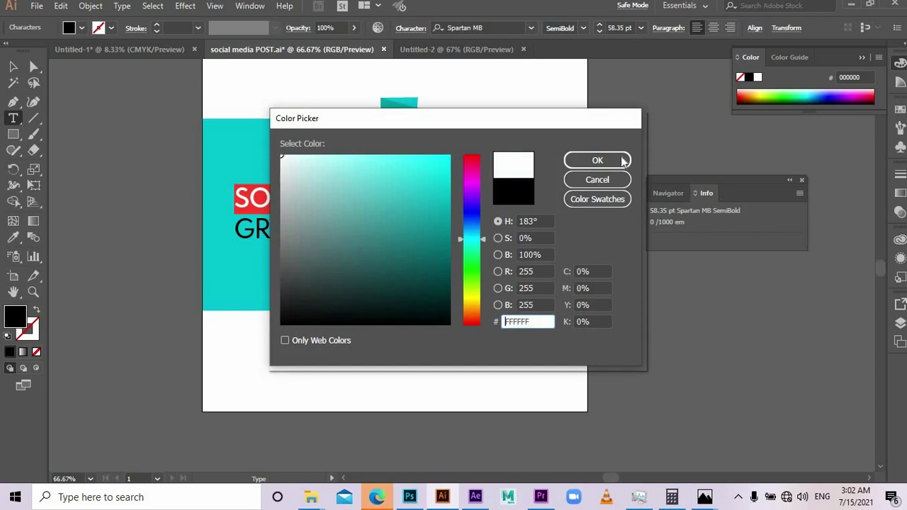
key(Return)
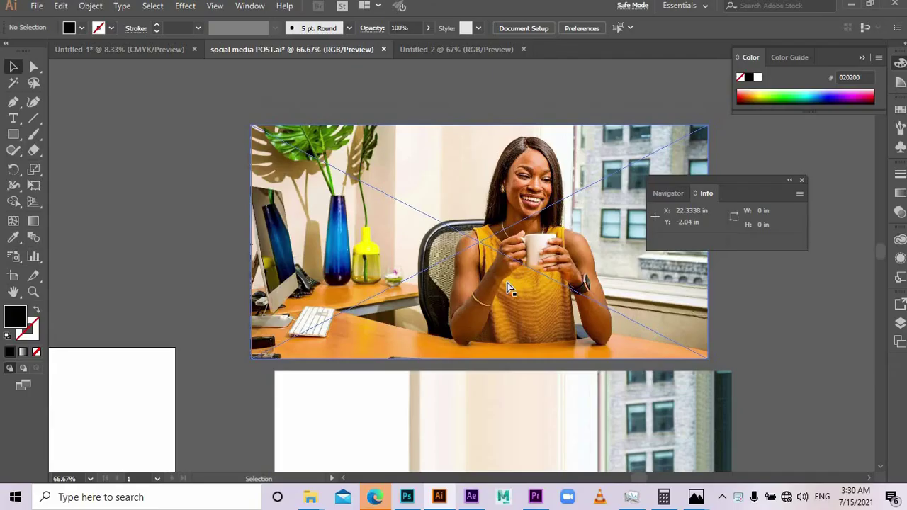
key(ctrl+plus)
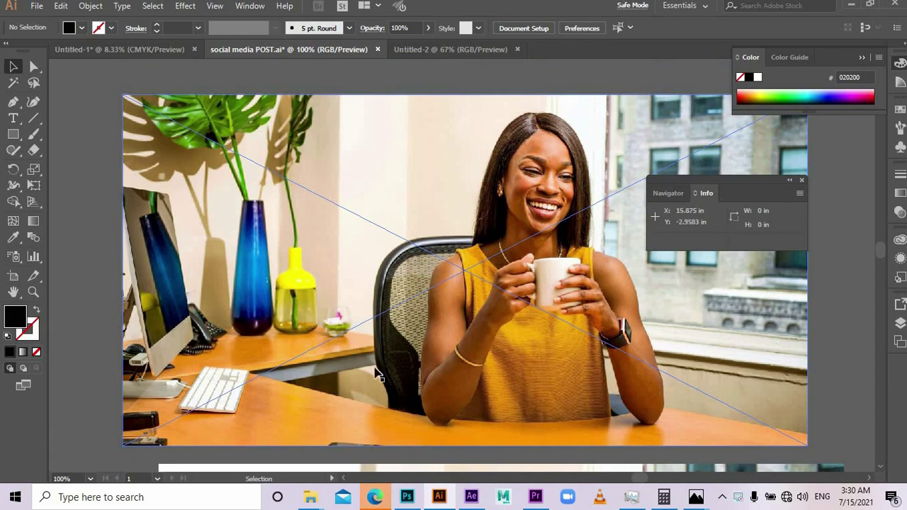
key(ctrl+minus)
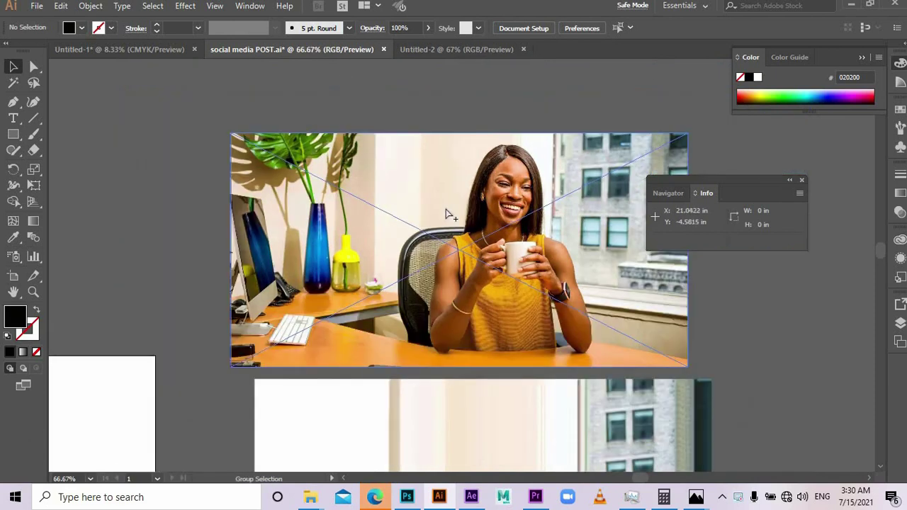
key(ctrl+minus)
drag(501, 348, 467, 156)
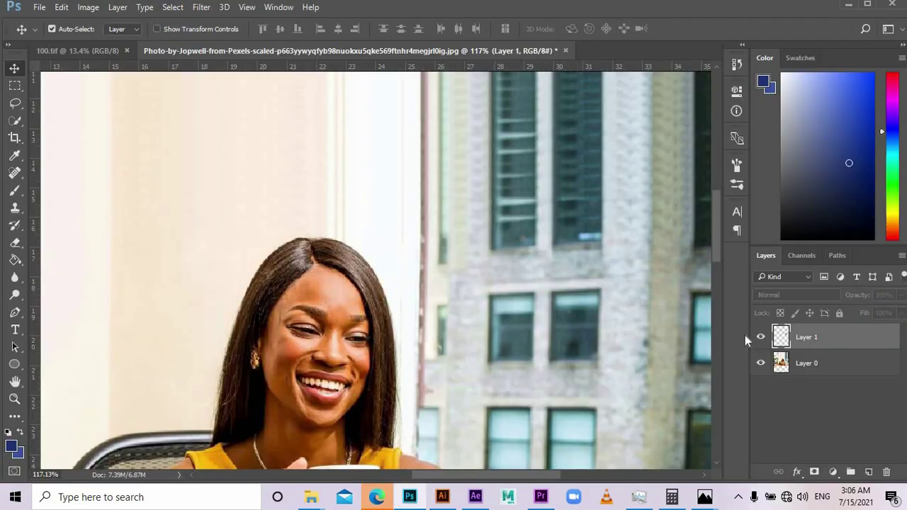
Switch to Photoshop and duplicate the building's window section upward repeatedly to extend the photo's background above the woman
drag(599, 212, 601, 303)
scroll(602, 309, up, 5)
drag(605, 362, 605, 245)
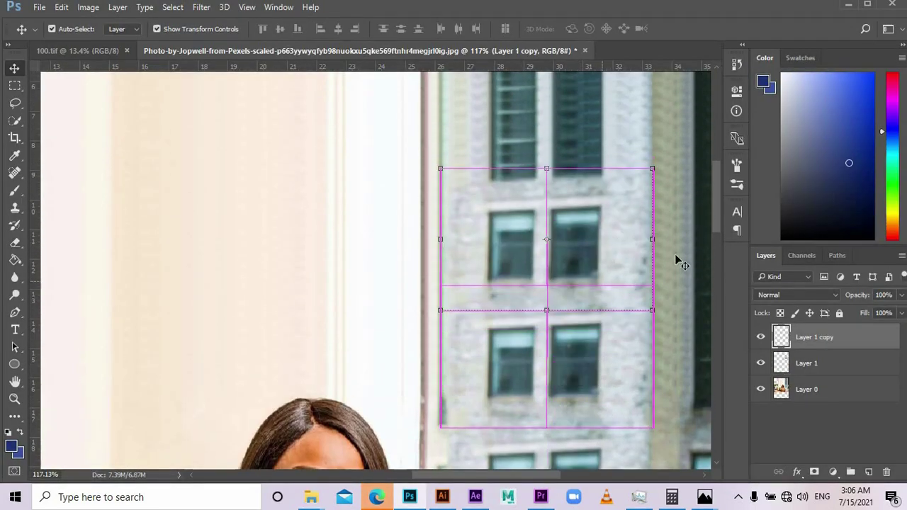
drag(662, 170, 665, 164)
key(Return)
scroll(606, 338, up, 3)
drag(607, 338, 616, 231)
scroll(608, 238, up, 4)
drag(623, 295, 625, 180)
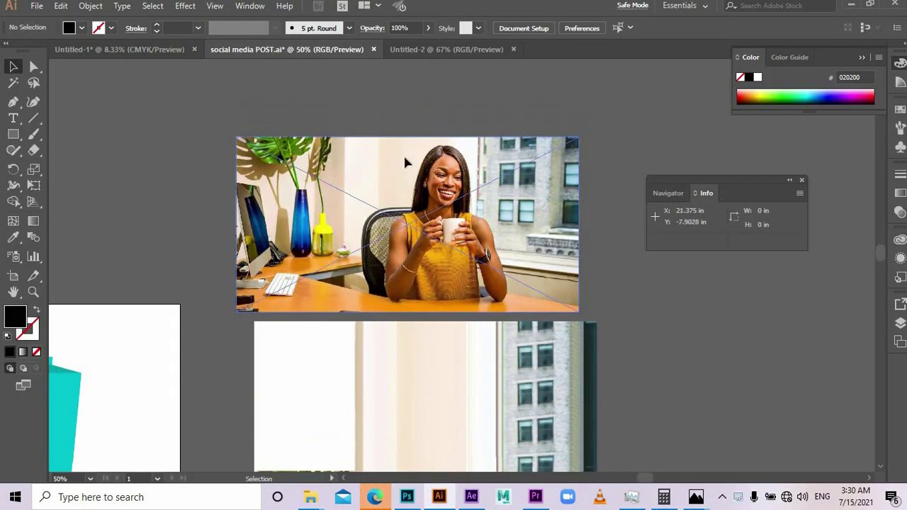
Switch to Illustrator and move the extended office photo over the artboard, at about X -1.11 in, Y -2.55 in
scroll(430, 141, down, 1)
scroll(429, 158, down, 1)
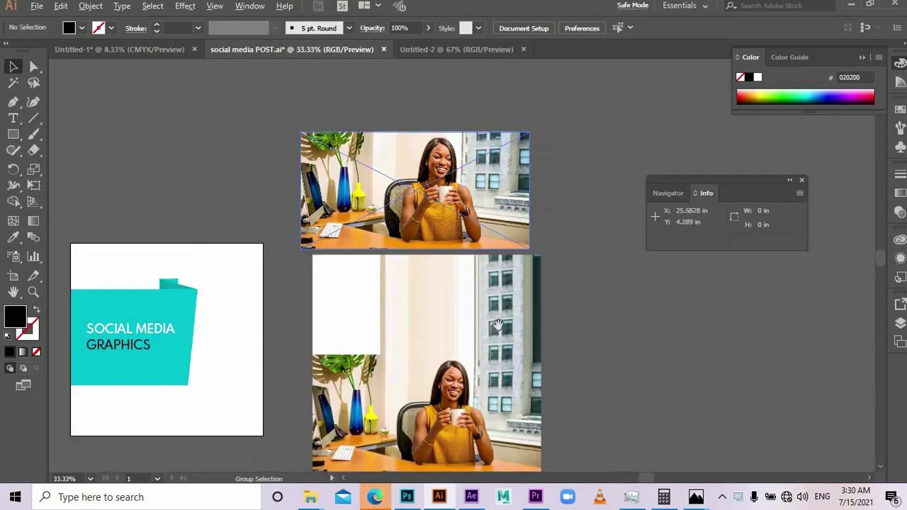
drag(511, 332, 552, 313)
drag(502, 343, 241, 296)
scroll(242, 290, up, 1)
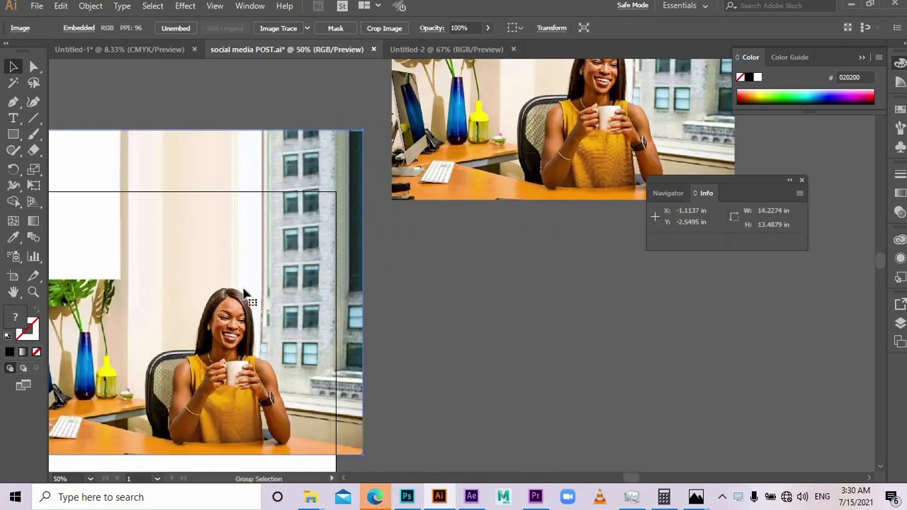
scroll(244, 289, down, 1)
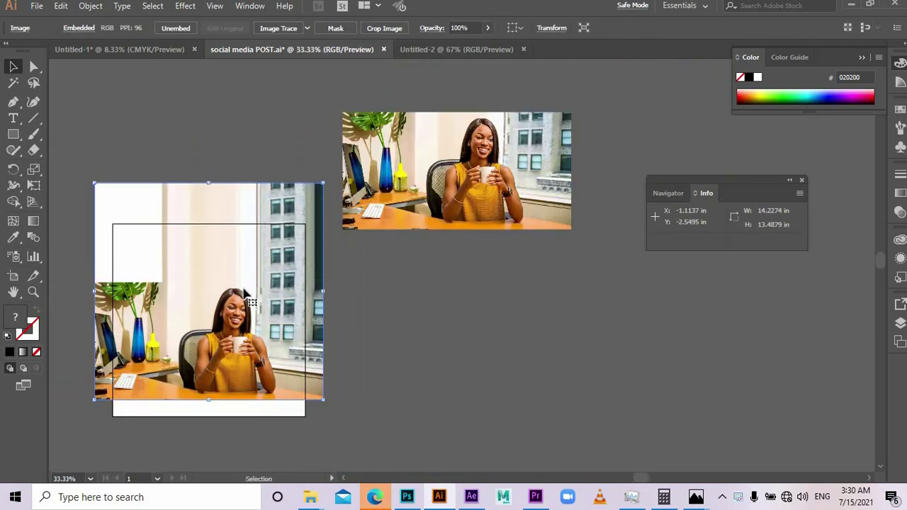
Send the office photo to the back, behind the banner and heading
right_click(179, 330)
mouse_move(212, 257)
click(348, 301)
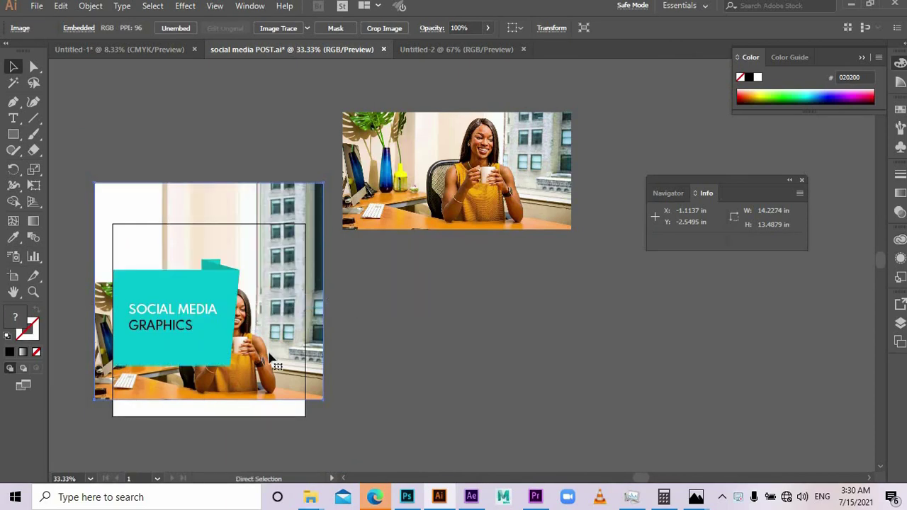
Align the photo with the artboard's left edge at X 0 in, raise it to about Y -4.68 in, and deselect
mouse_move(269, 354)
mouse_down()
mouse_move(287, 334)
mouse_move(272, 348)
mouse_up()
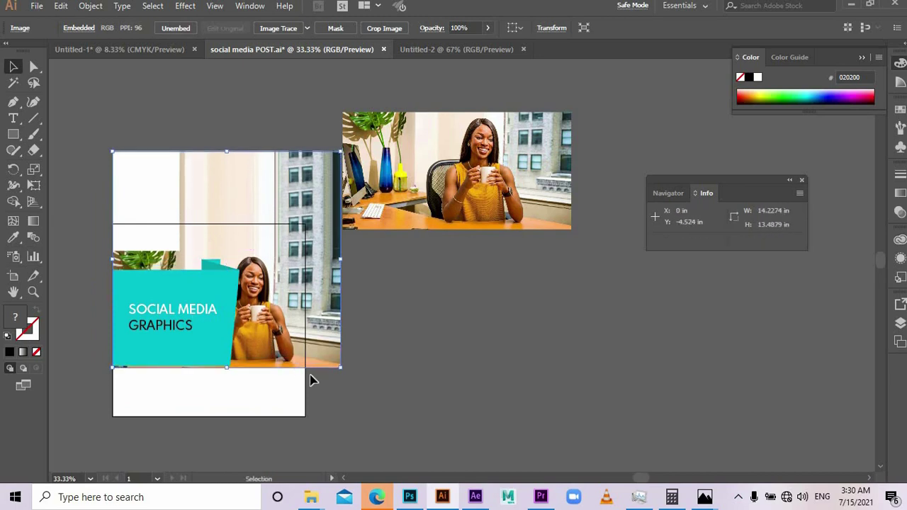
key(Up)
key(Up)
key(Up)
key(Up)
key(Up)
key(Up)
key(Up)
key(Up)
key(Up)
key(Up)
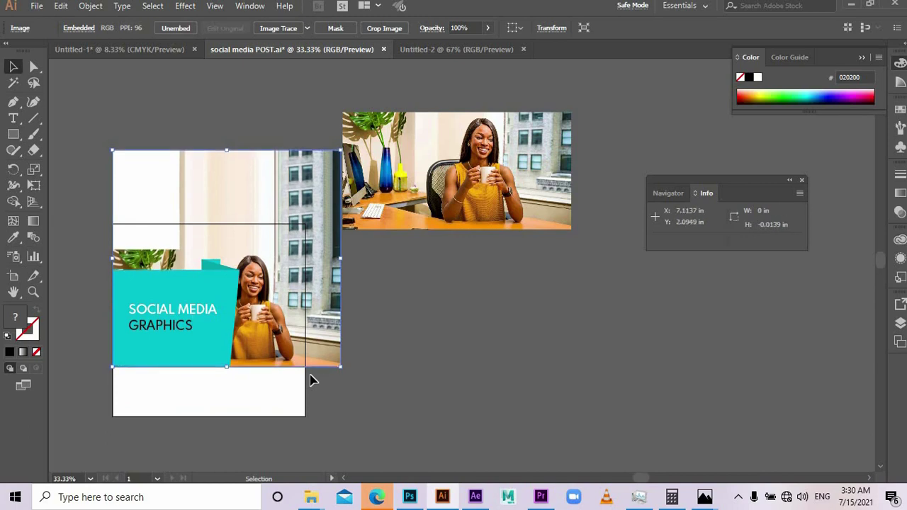
click(421, 382)
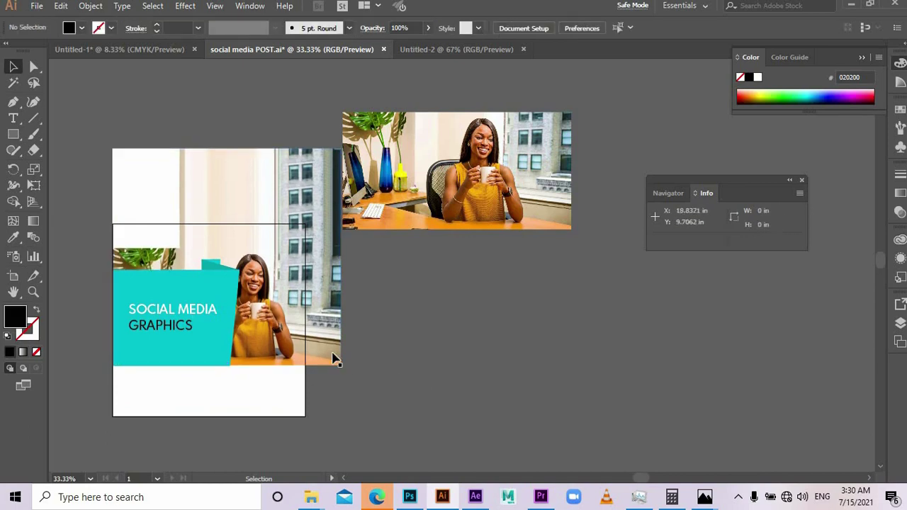
Reflect the photo across the vertical axis and shift it right so the woman sits beside the banner
scroll(289, 354, up, 1)
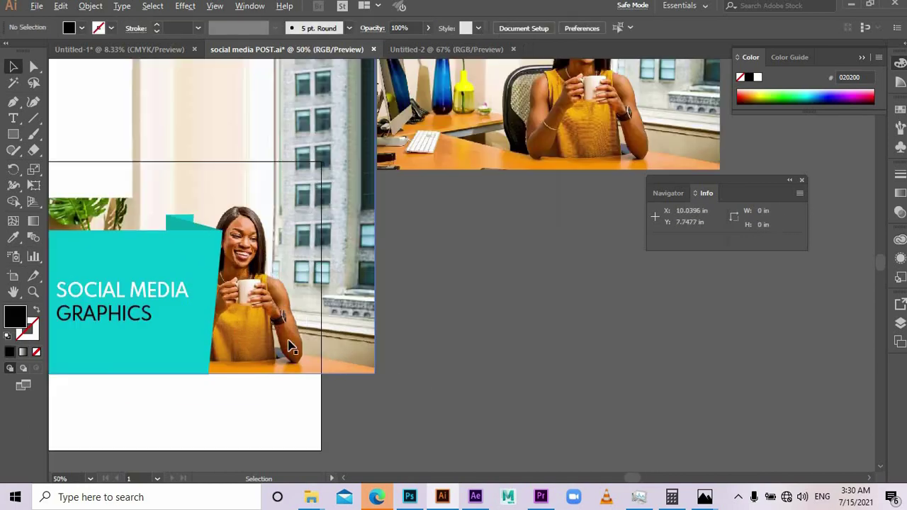
click(335, 283)
right_click(336, 284)
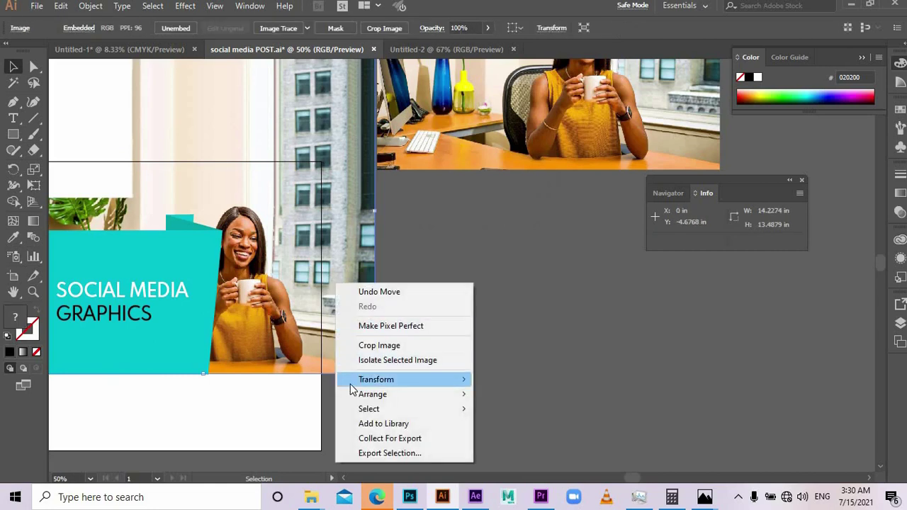
mouse_move(375, 380)
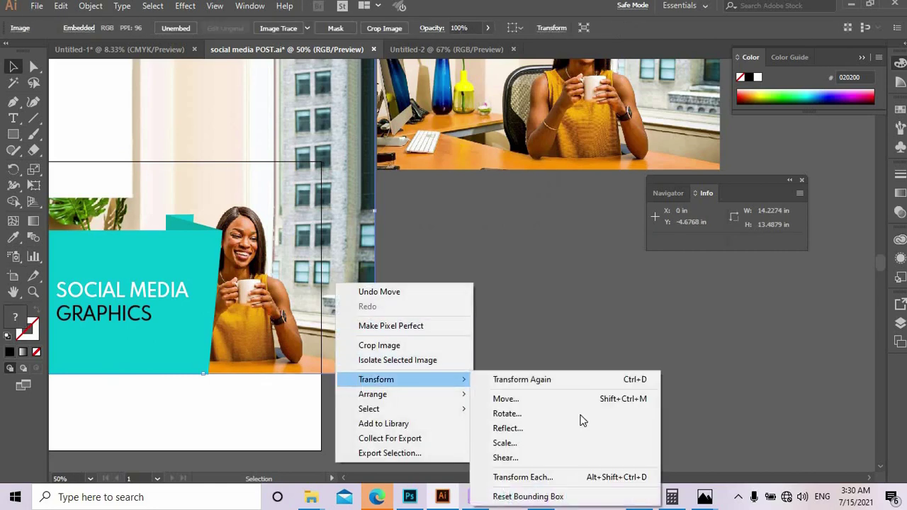
click(539, 428)
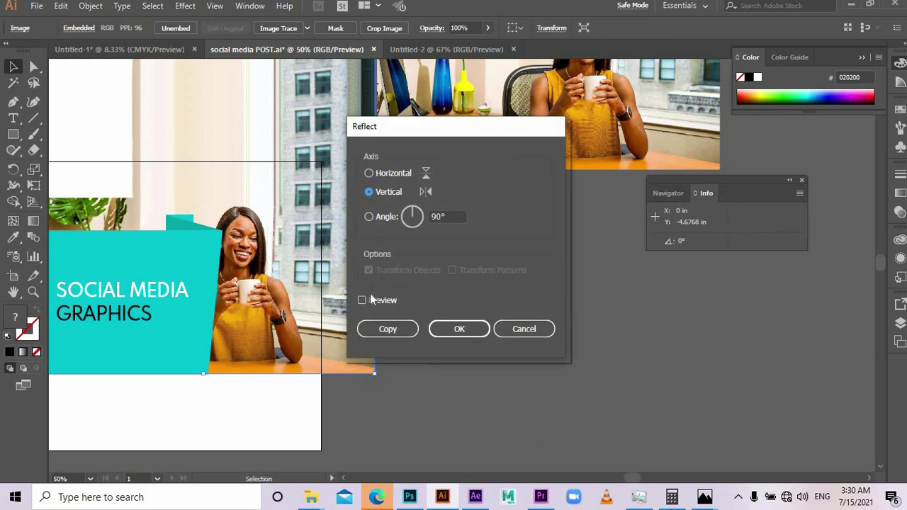
click(362, 301)
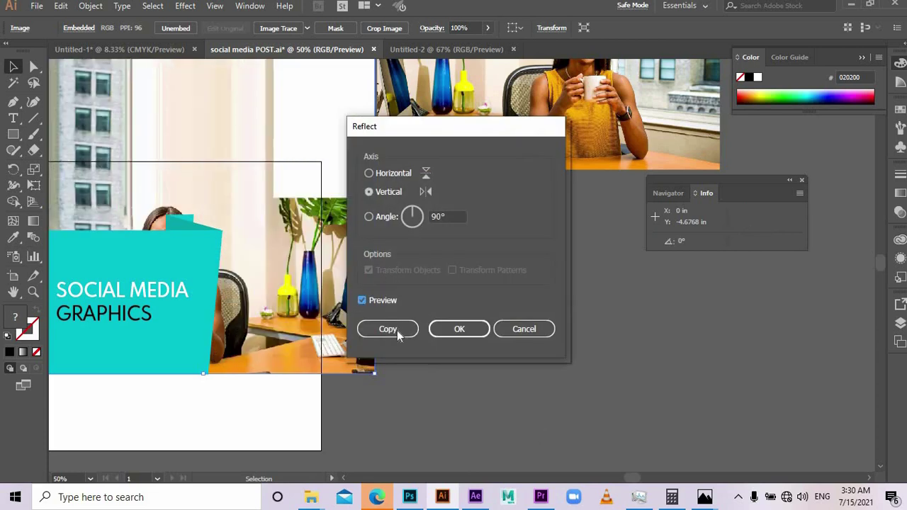
click(459, 328)
drag(277, 334, 435, 332)
click(190, 315)
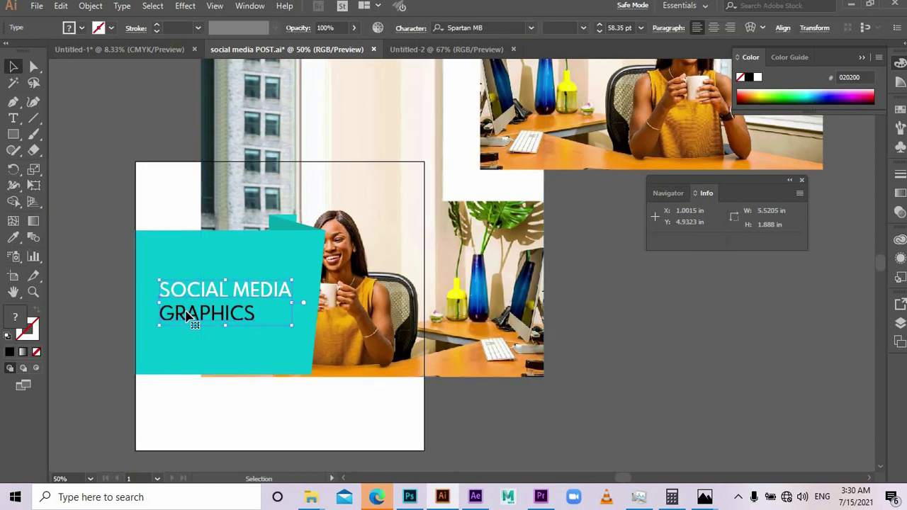
click(312, 241)
click(288, 225)
shift+click(281, 348)
click(95, 217)
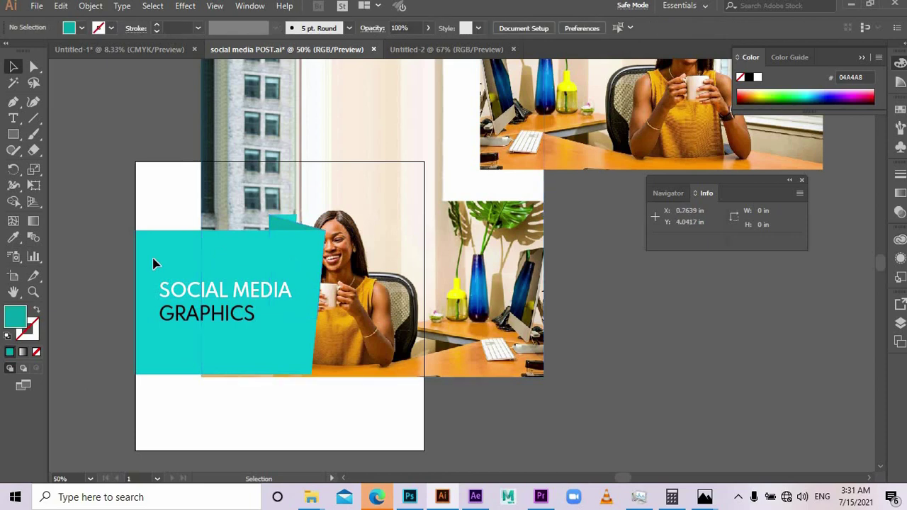
Select the banner's turquoise and teal shapes together, shift them left to X -1.25 in, and deselect
click(158, 265)
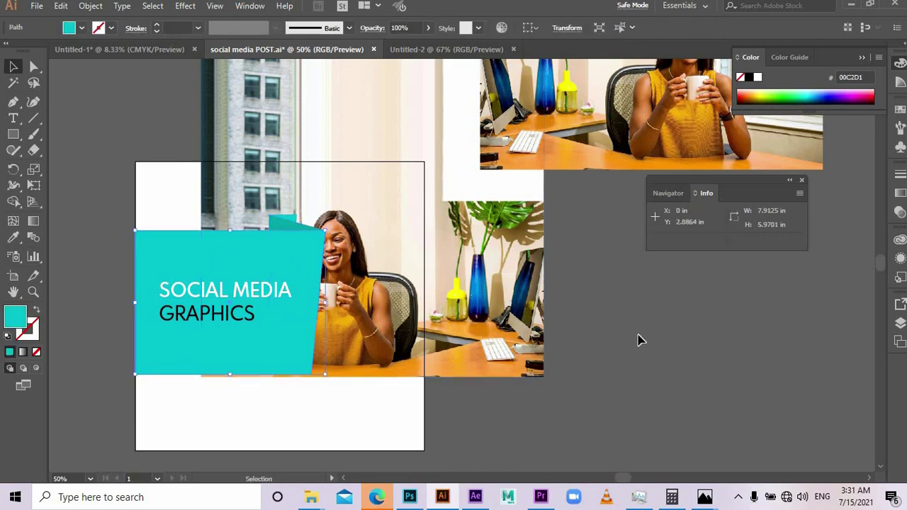
click(160, 203)
click(288, 227)
shift+click(290, 221)
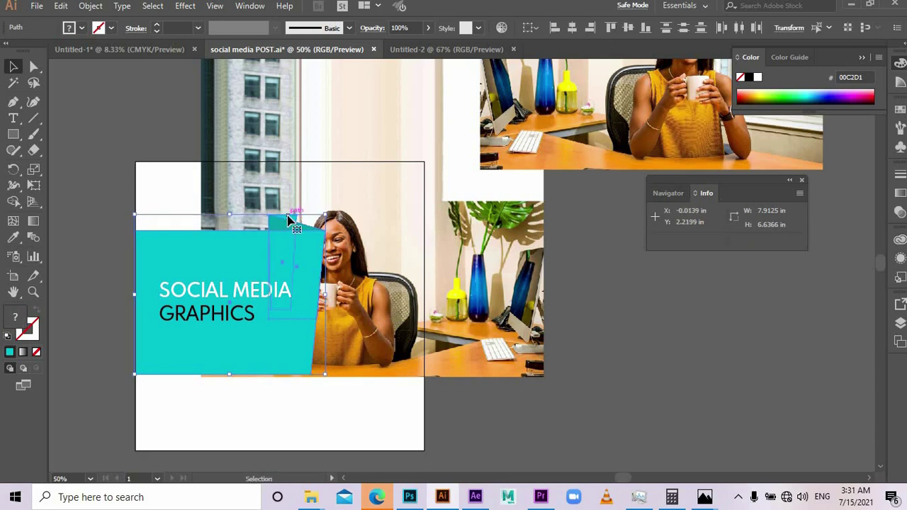
key(shift+Left)
key(shift+Left)
key(shift+Left)
key(shift+Left)
key(shift+Left)
key(shift+Left)
key(shift+Left)
key(shift+Left)
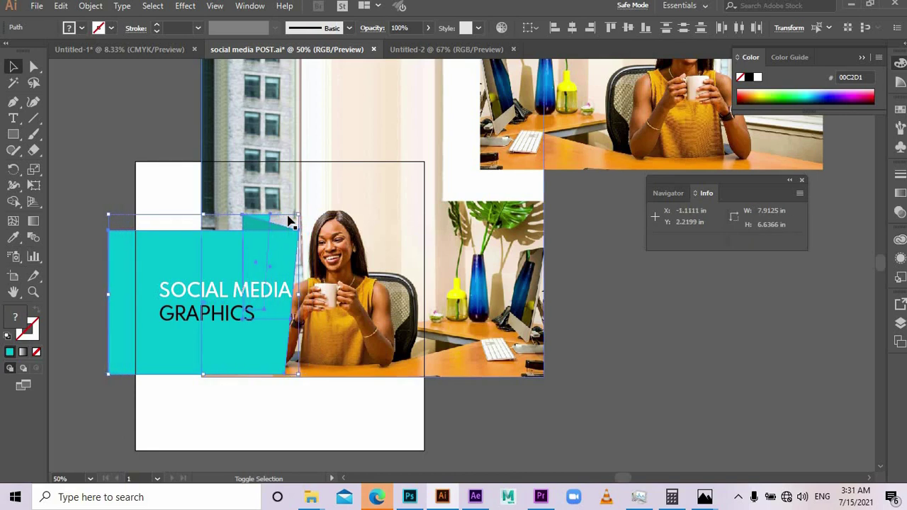
key(shift+Left)
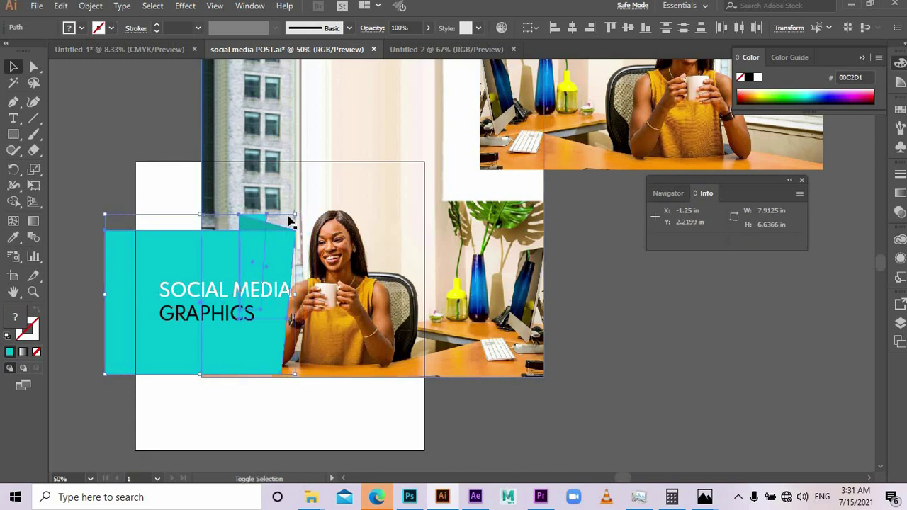
click(507, 373)
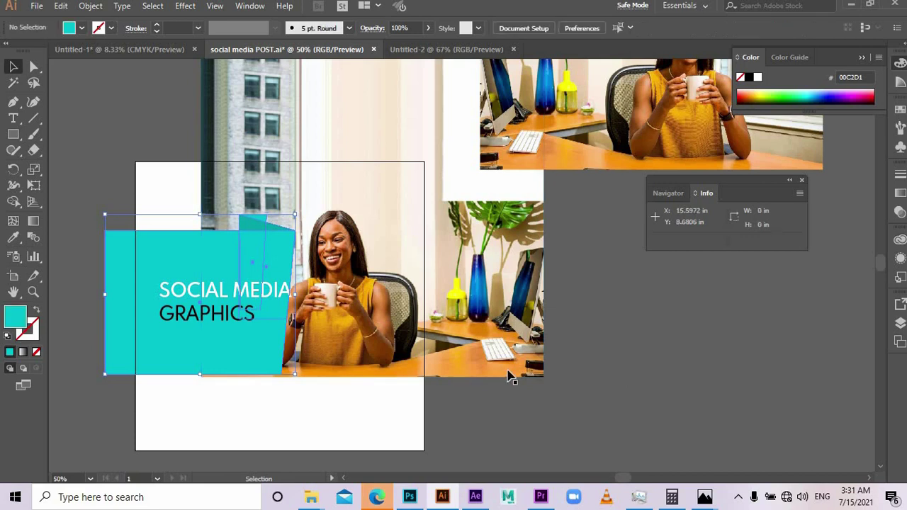
Reposition the reflected photo at about X 2.89 in, Y -4.94 in, slightly right and higher, and deselect
drag(507, 355, 510, 355)
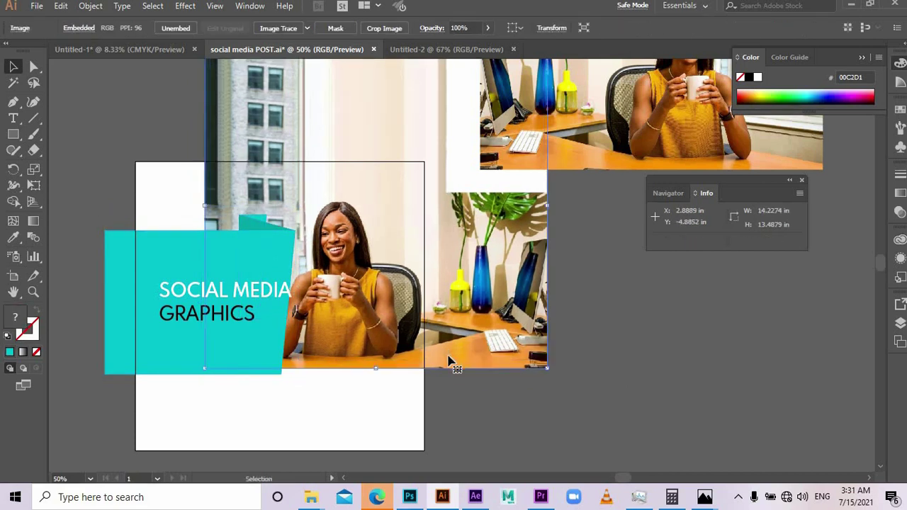
key(Up)
key(Up)
key(Up)
key(Up)
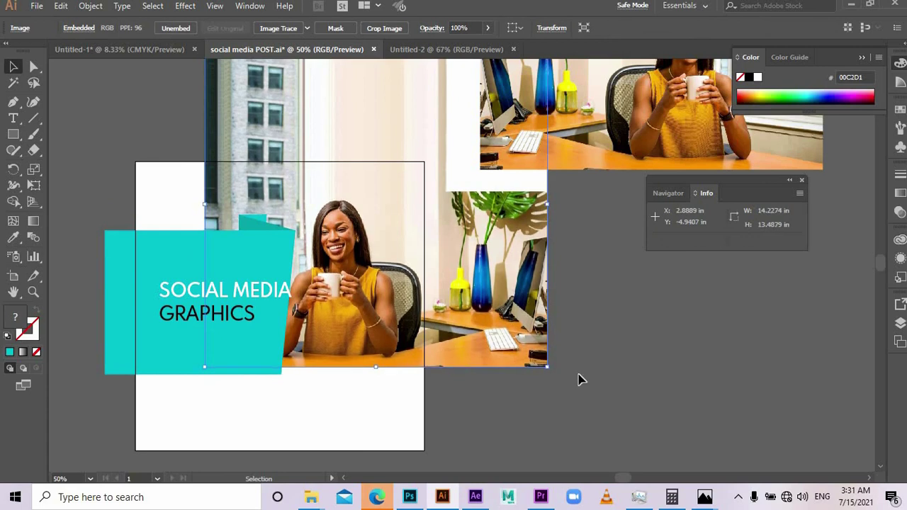
click(579, 380)
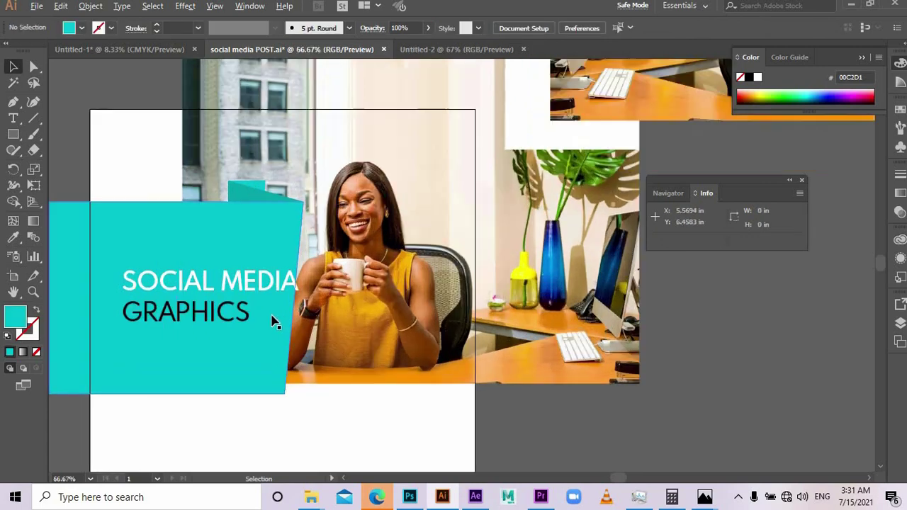
Duplicate the teal fold shape to its right over the woman, at about X 7.17 in, Y 2.23 in, and switch to Direct Selection
scroll(273, 321, up, 1)
drag(242, 198, 339, 197)
key(a)
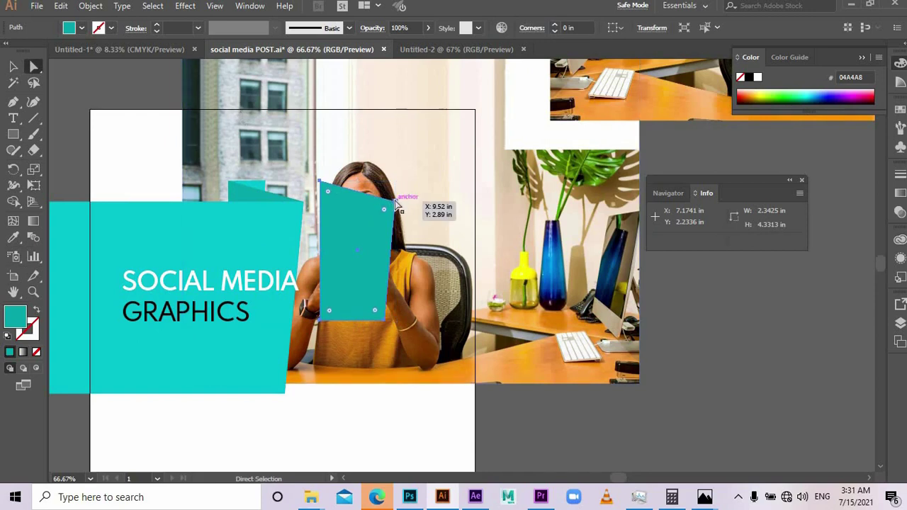
Stretch the duplicated teal shape's right corners to the artboard's right edge, at X 12 in, Y 0 in and about Y 8.77 in
click(396, 203)
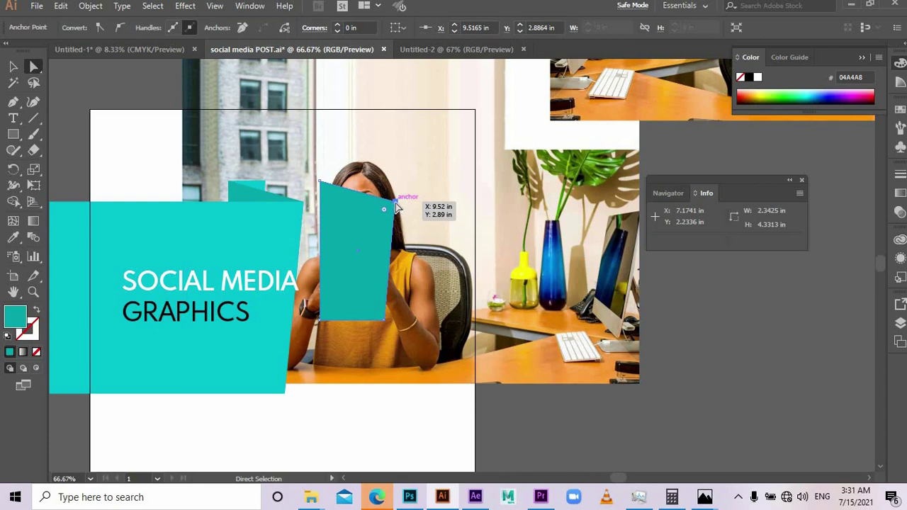
key(Right)
key(Right)
key(Right)
key(Right)
key(Right)
key(Right)
key(Right)
key(Right)
key(Right)
key(Right)
key(Right)
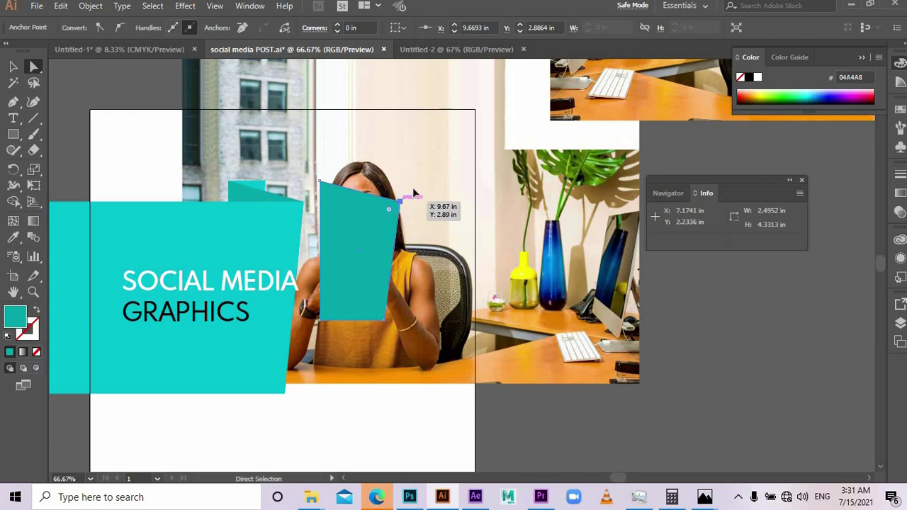
drag(398, 206, 473, 111)
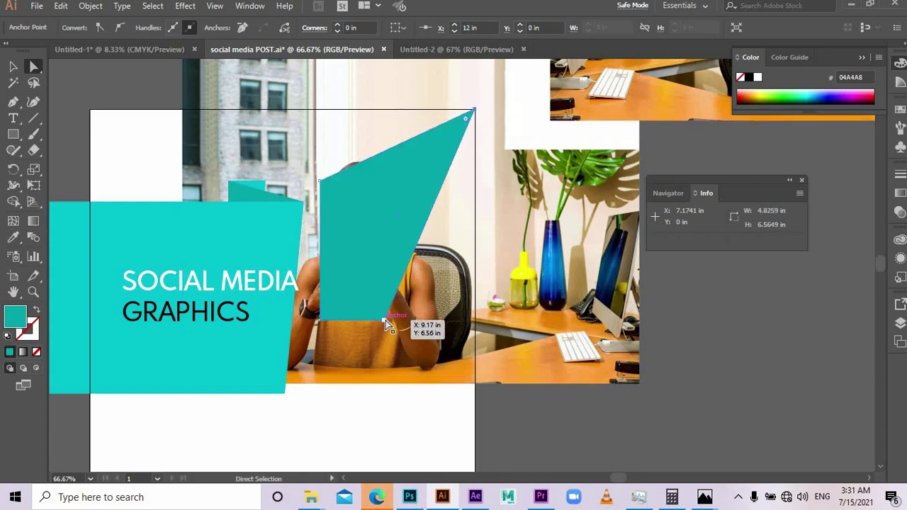
drag(383, 321, 474, 388)
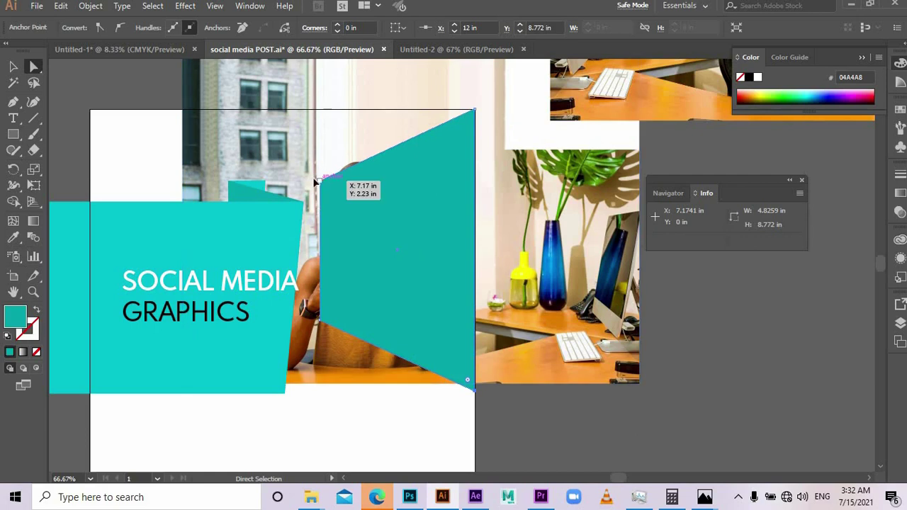
Extend the shape's left corners to about X 4.13, Y 1.52 in and X 3.94, Y 6.79 in, and swap its fill and stroke
drag(315, 183, 222, 168)
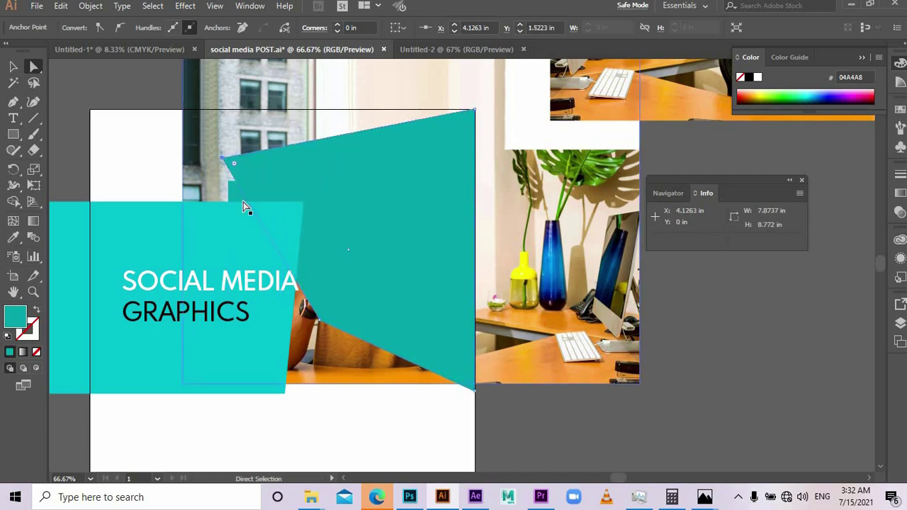
drag(267, 331, 215, 324)
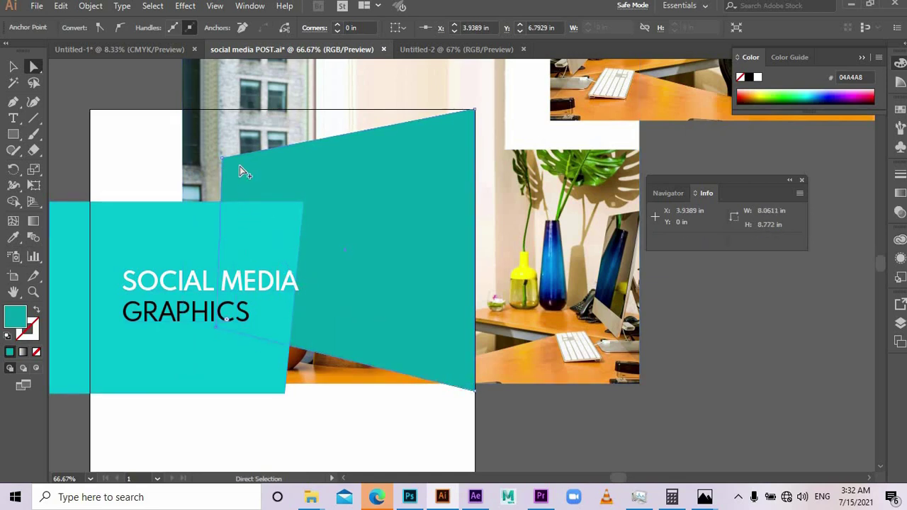
scroll(243, 170, up, 1)
click(35, 311)
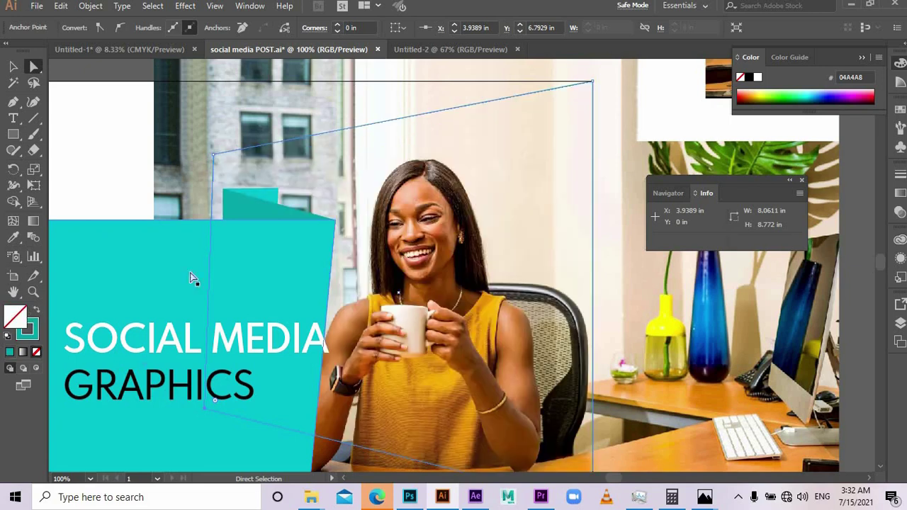
Align the shape's two left corners with the fold's left edge, at about X 4.32 in, Y 1.35 in and Y 6.79 in
drag(214, 154, 228, 145)
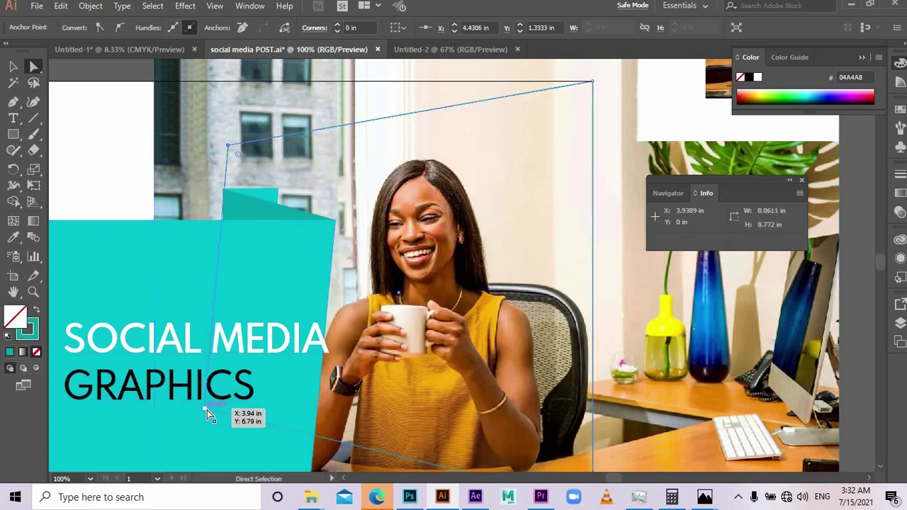
drag(205, 413, 234, 406)
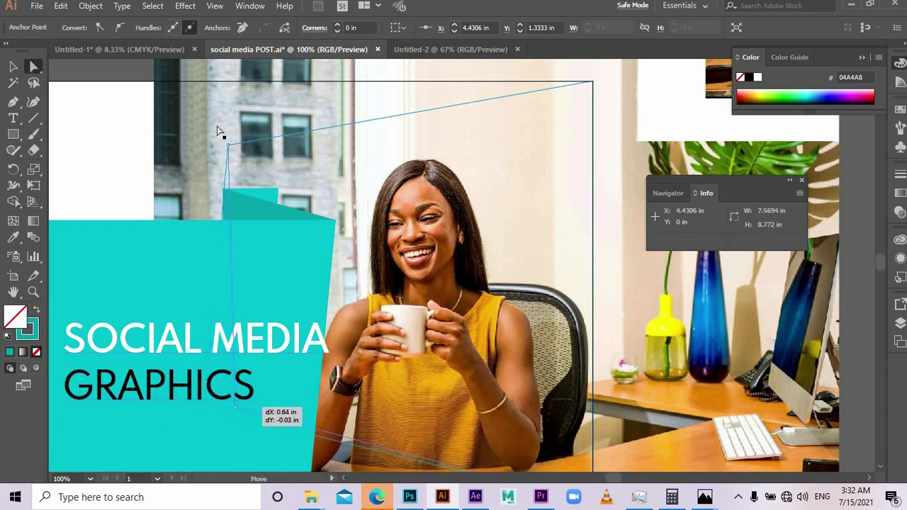
drag(228, 146, 222, 146)
drag(234, 406, 224, 408)
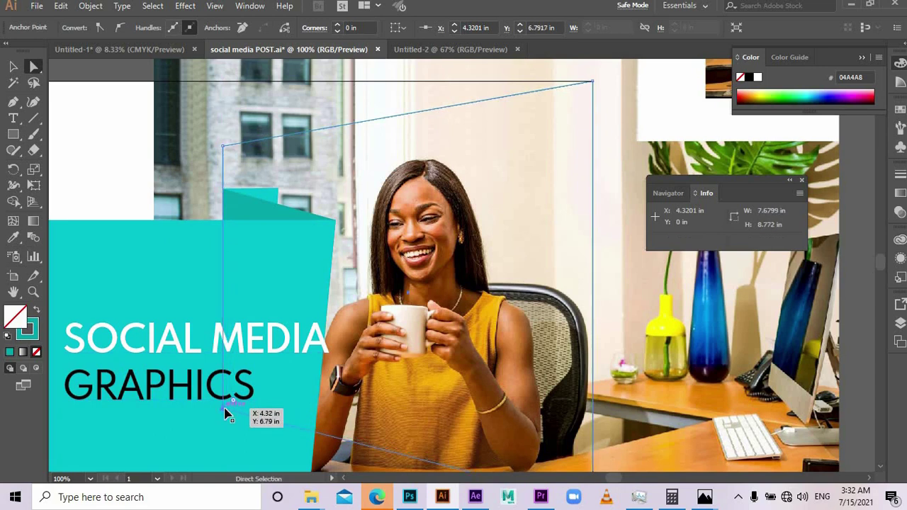
In outline view, raise the shape's upper-left corner to the artboard's top edge at about Y 0.02 in, and return to preview
key(ctrl)
key(ctrl+y)
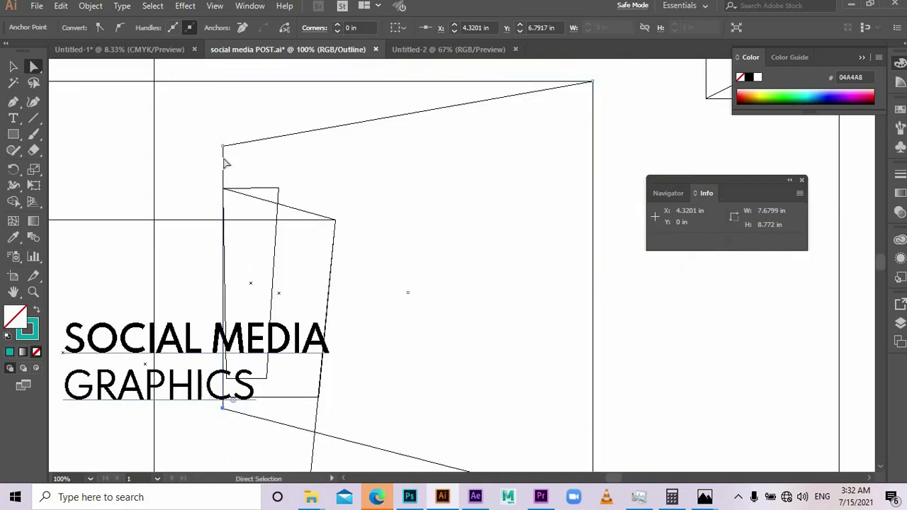
click(224, 146)
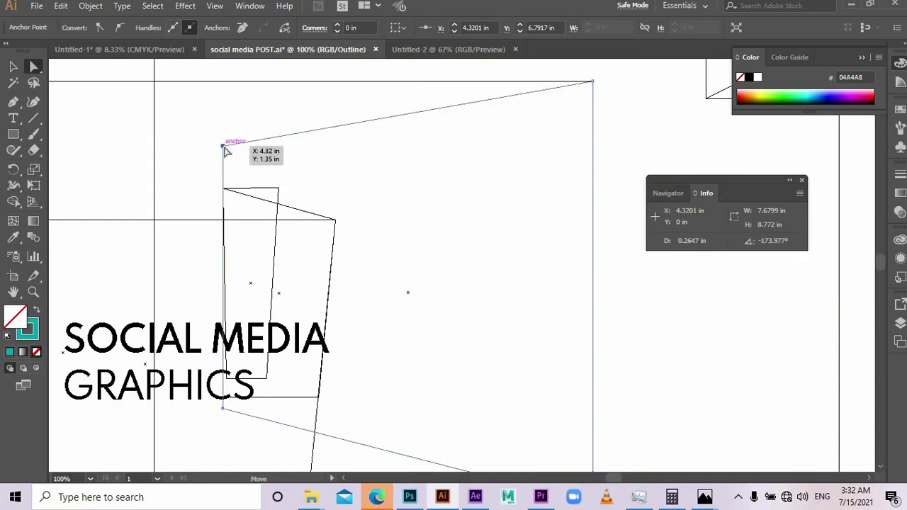
key(Up)
key(Up)
key(Up)
key(Up)
key(Up)
key(Up)
key(Up)
key(Up)
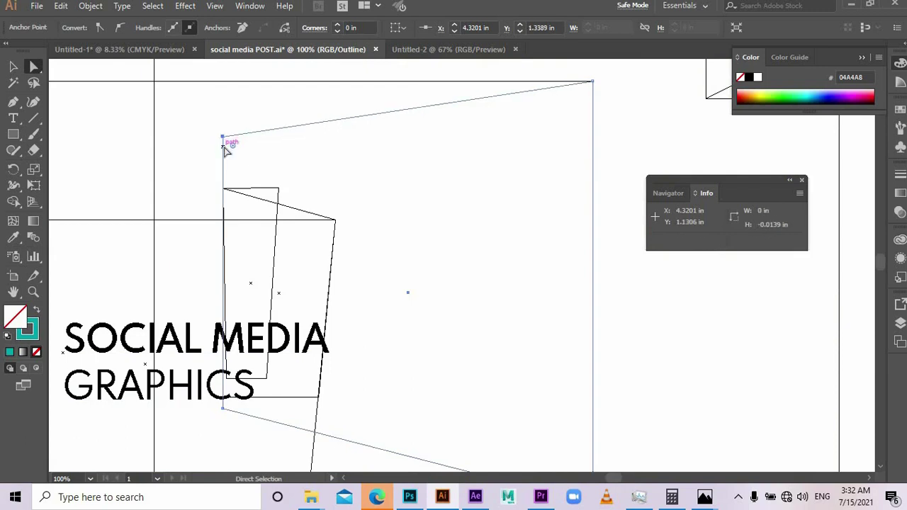
key(shift+Up)
key(shift+Up)
key(shift+Up)
key(shift+Up)
key(shift+Up)
key(shift+Up)
key(shift+Up)
key(shift+Up)
key(shift+Up)
key(shift+Up)
key(shift+Up)
key(shift+Up)
key(shift+Up)
key(shift+Up)
key(shift+Up)
key(shift+Up)
key(shift+Up)
key(shift+Up)
key(shift+Up)
key(shift+Up)
key(shift+Up)
key(shift+Up)
key(Down)
key(Down)
key(Down)
key(Down)
key(Down)
key(Down)
key(Down)
key(Down)
key(Down)
key(Down)
key(Down)
key(Down)
key(Down)
key(Down)
key(Down)
key(Down)
key(Down)
key(Down)
key(Down)
key(Down)
key(Down)
key(Down)
key(Down)
key(Down)
key(Down)
key(Down)
key(Down)
key(Down)
key(Down)
key(Down)
key(Down)
key(Down)
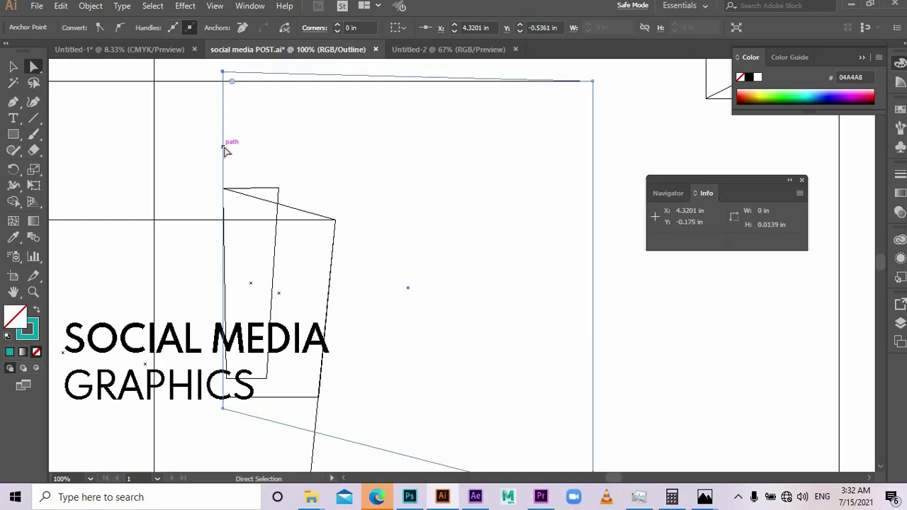
key(Down)
key(Down)
key(Down)
key(Down)
key(Down)
key(Down)
key(Down)
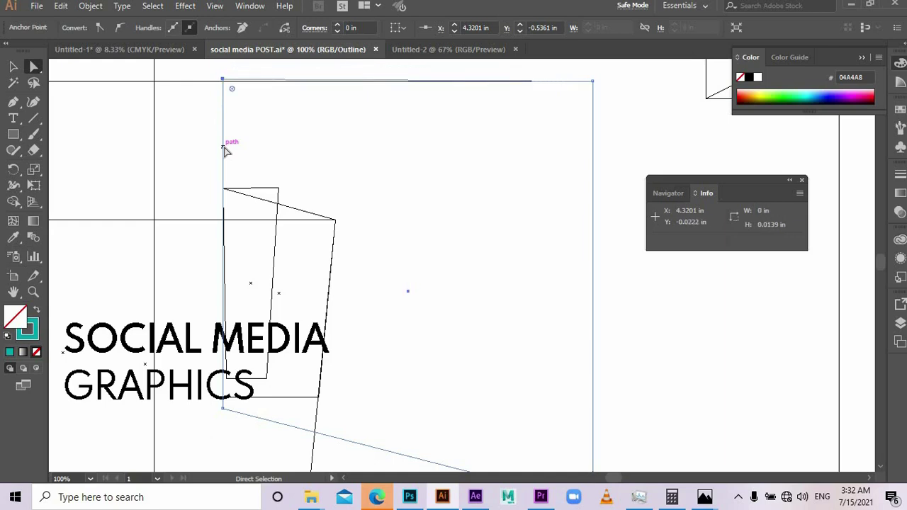
key(ctrl+y)
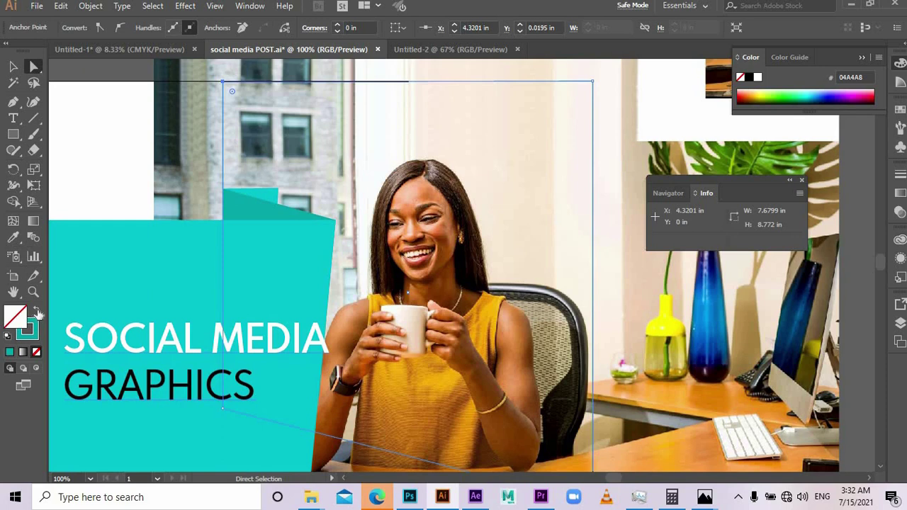
Swap the shape's fill and stroke to give it a solid teal fill without an outline
click(36, 311)
click(15, 68)
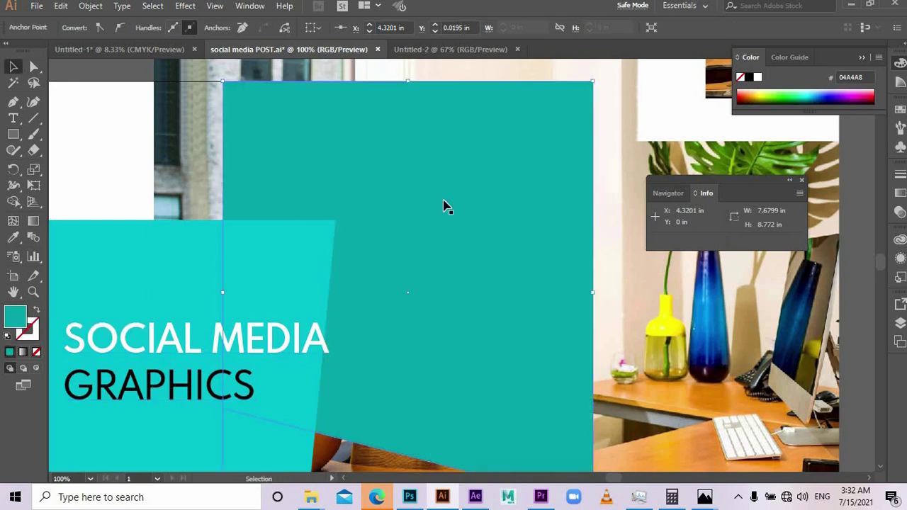
scroll(484, 280, down, 1)
scroll(470, 340, down, 2)
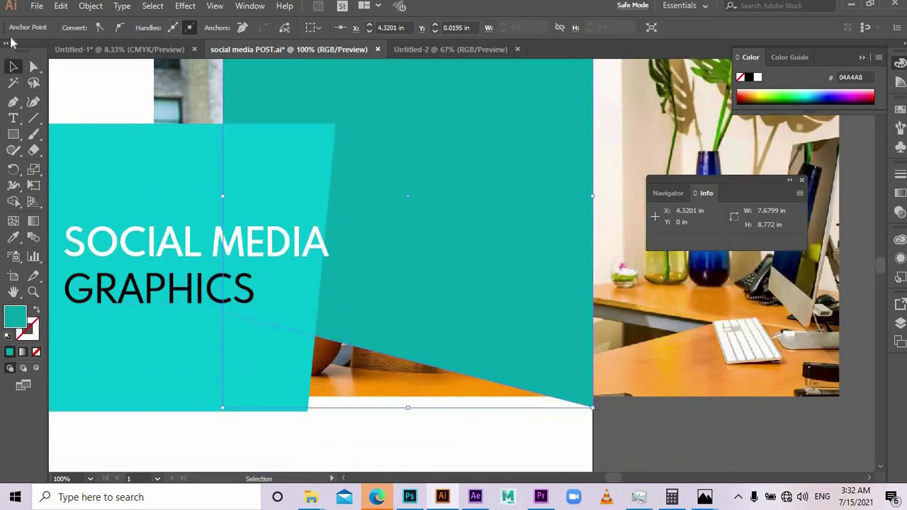
Lower the teal shape's lower-left corner straight down to about Y 8.97 in, just below the banner's bottom edge
click(32, 66)
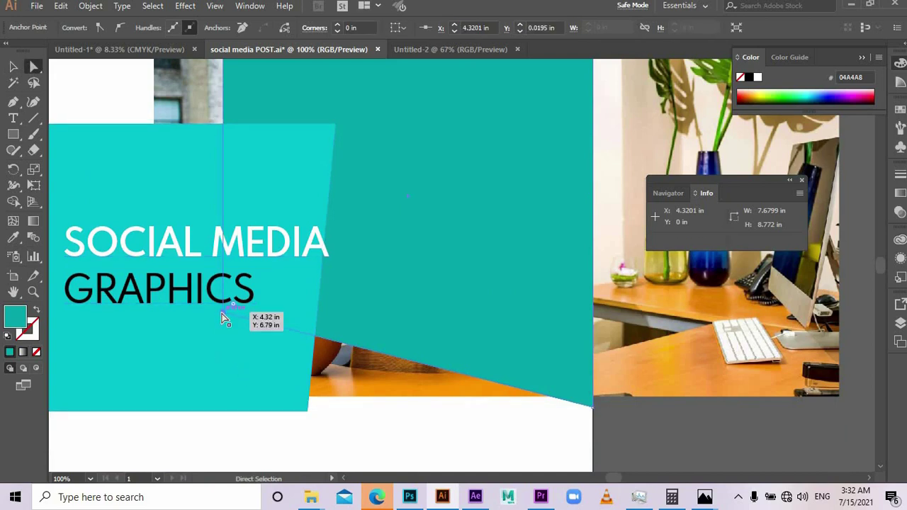
key(shift+Down)
key(shift+Down)
key(shift+Down)
key(shift+Down)
key(shift+Down)
key(shift+Down)
key(shift+Down)
key(shift+Down)
key(shift+Down)
key(shift+Down)
key(shift+Down)
key(shift+Down)
key(shift+Down)
key(shift+Down)
key(shift+Down)
key(shift+Down)
key(shift+Down)
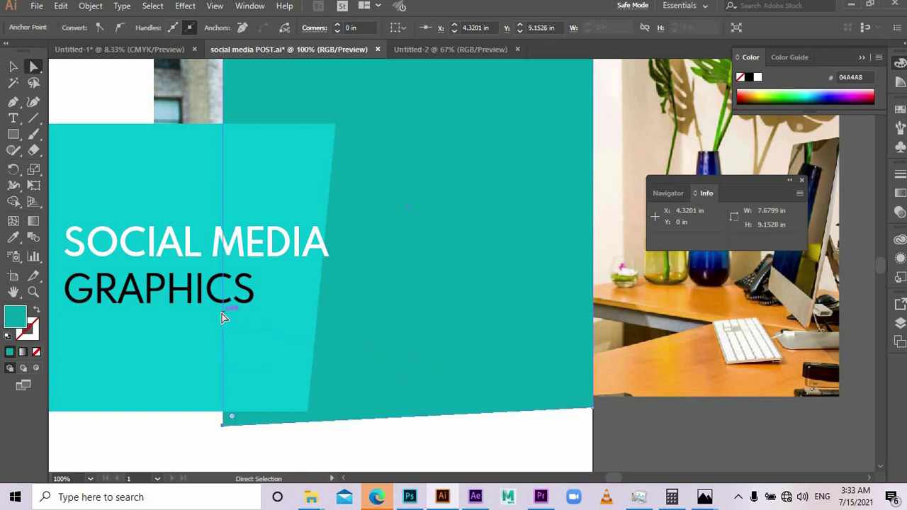
key(Up)
key(Up)
key(Up)
key(Up)
key(Up)
key(Up)
key(Up)
key(Up)
key(Up)
key(Up)
key(Up)
key(Up)
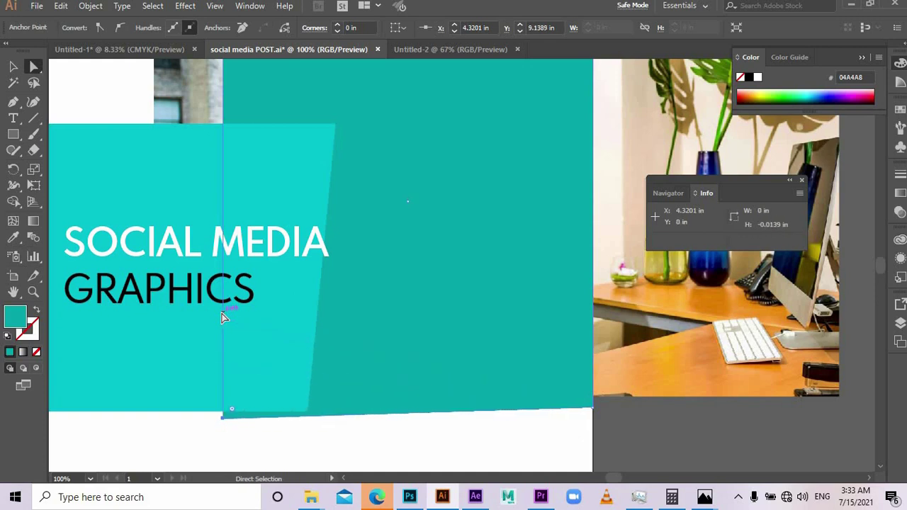
Select the teal shape together with the office photo and make a clipping mask from them
scroll(218, 312, up, 5)
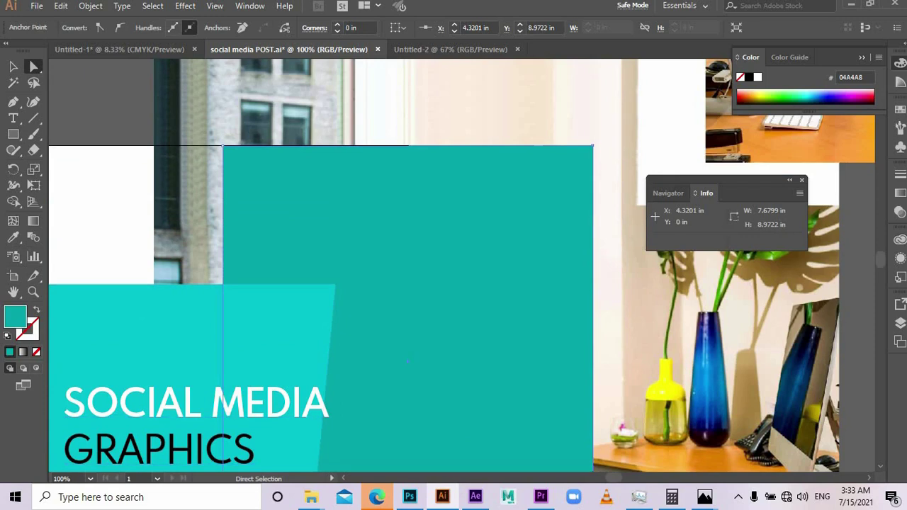
click(12, 66)
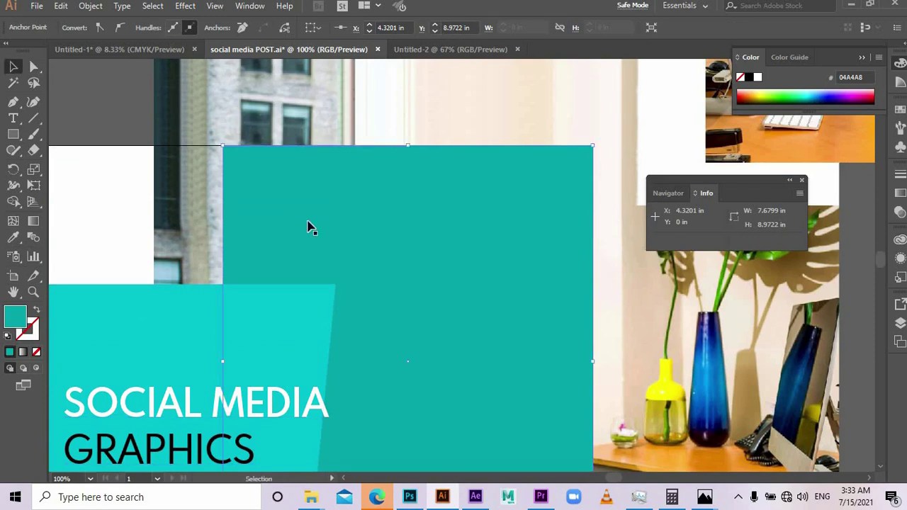
shift+click(162, 229)
right_click(161, 226)
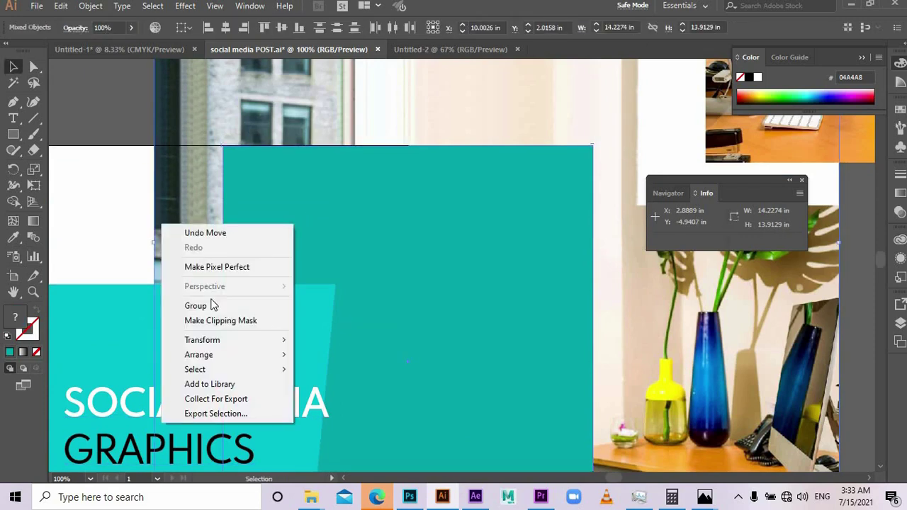
click(209, 323)
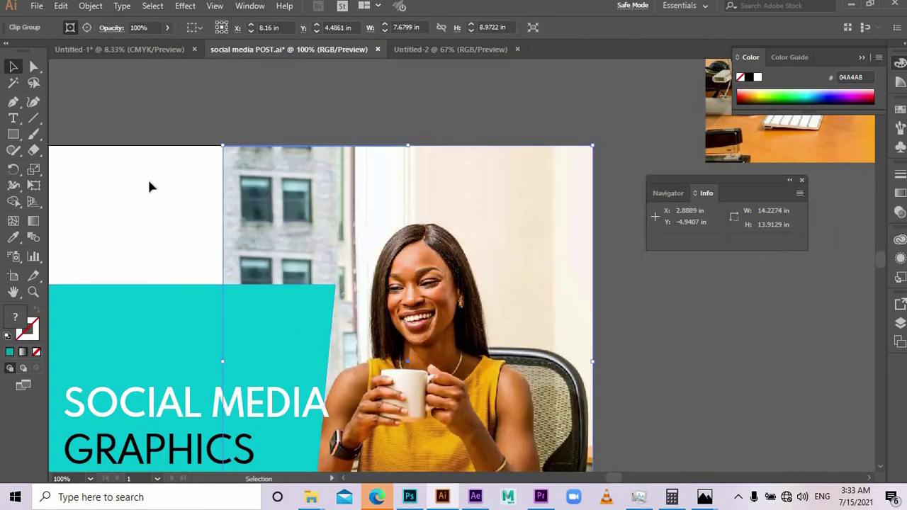
Send the clipped photo behind the banner's fold shapes
scroll(423, 280, down, 2)
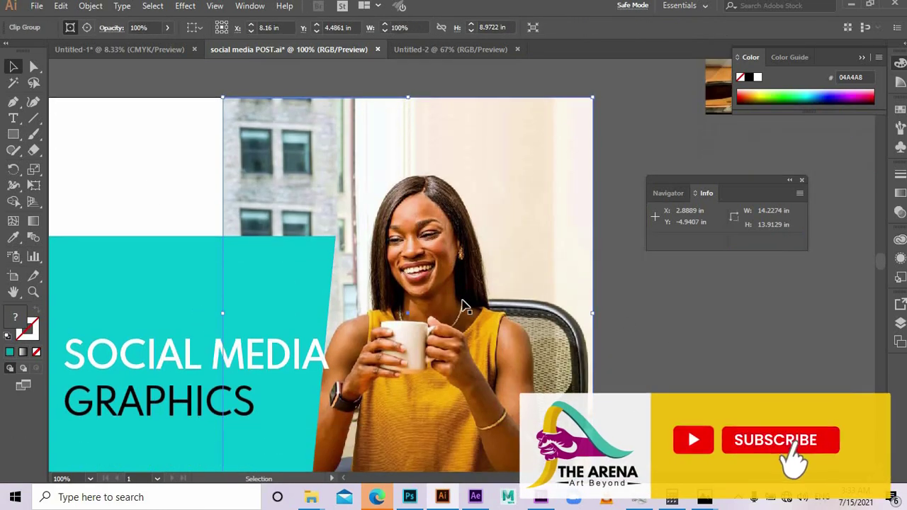
click(673, 334)
right_click(481, 338)
mouse_move(531, 235)
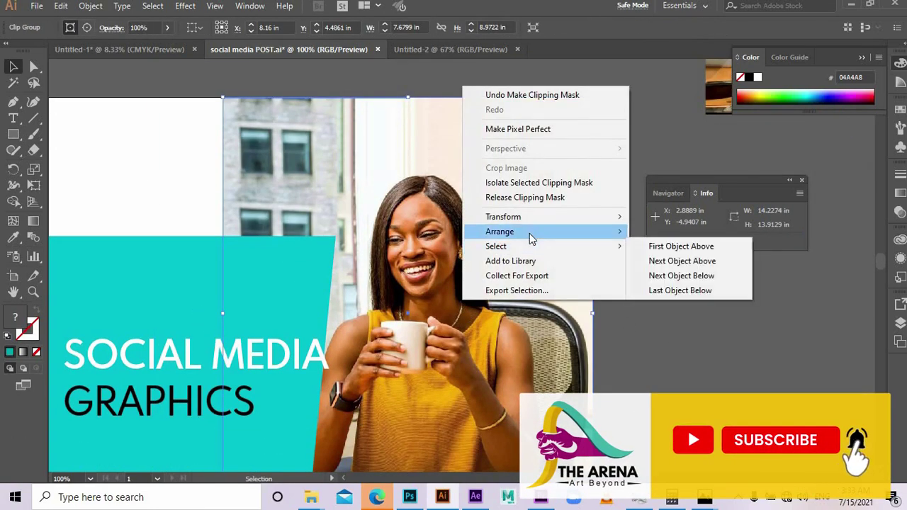
click(671, 275)
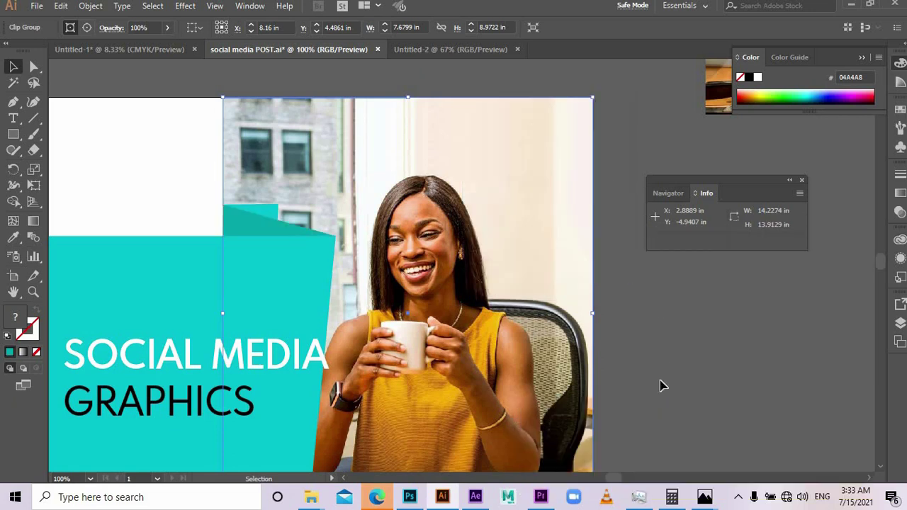
Nudge the clipped photo right to about X 8.30 in
click(270, 212)
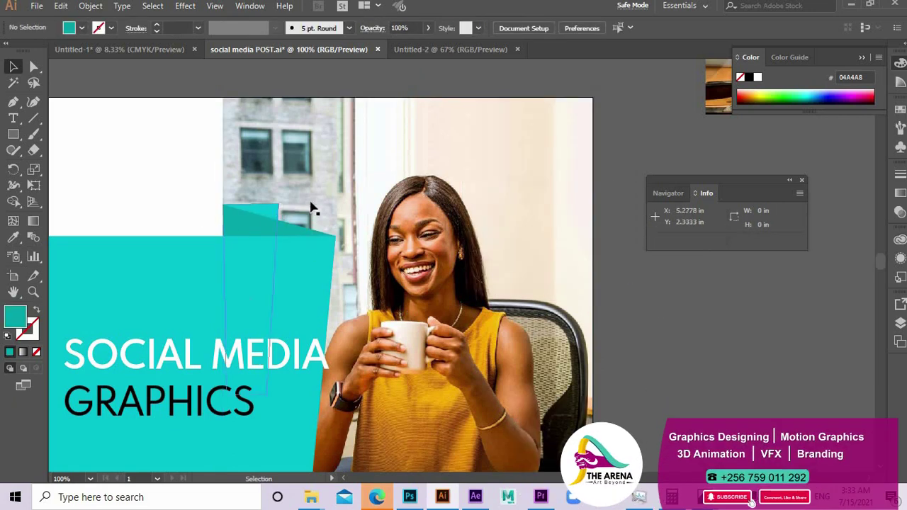
click(318, 206)
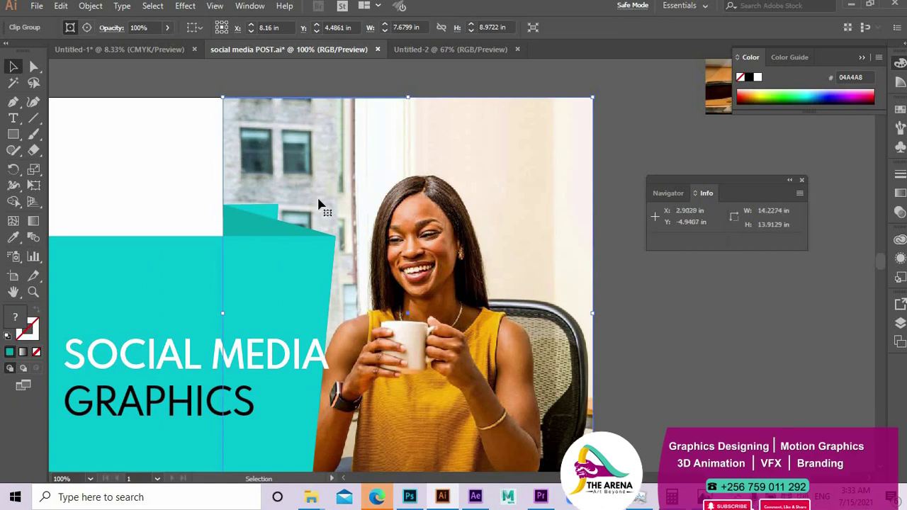
key(shift+Right)
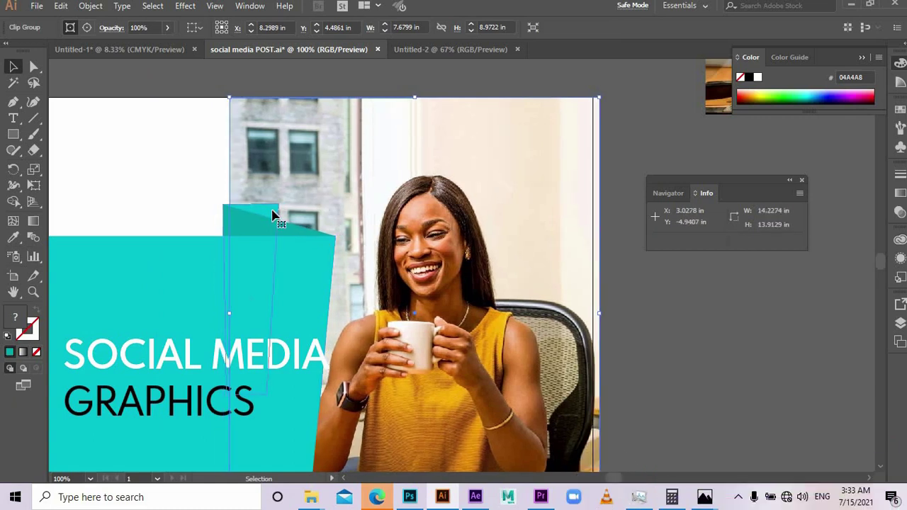
Send the small turquoise fold shape behind the photo and reselect the clipped photo
right_click(272, 215)
mouse_move(359, 417)
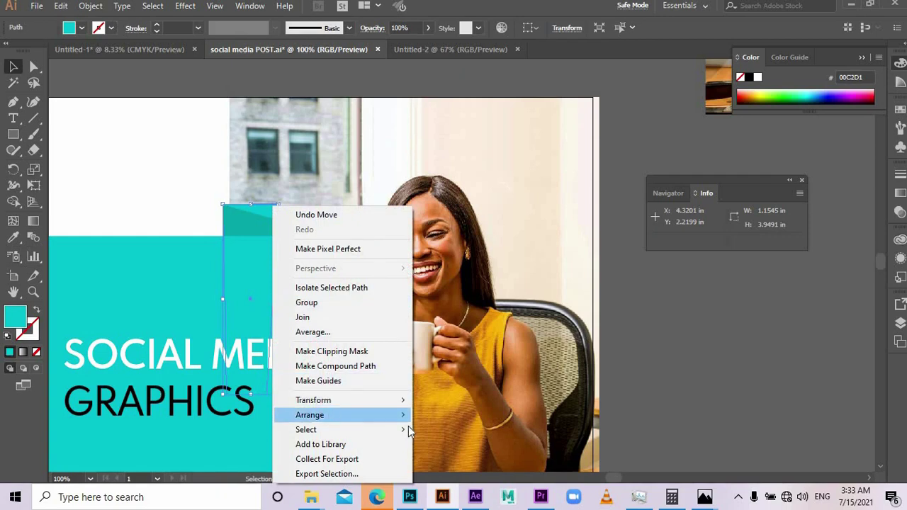
click(465, 459)
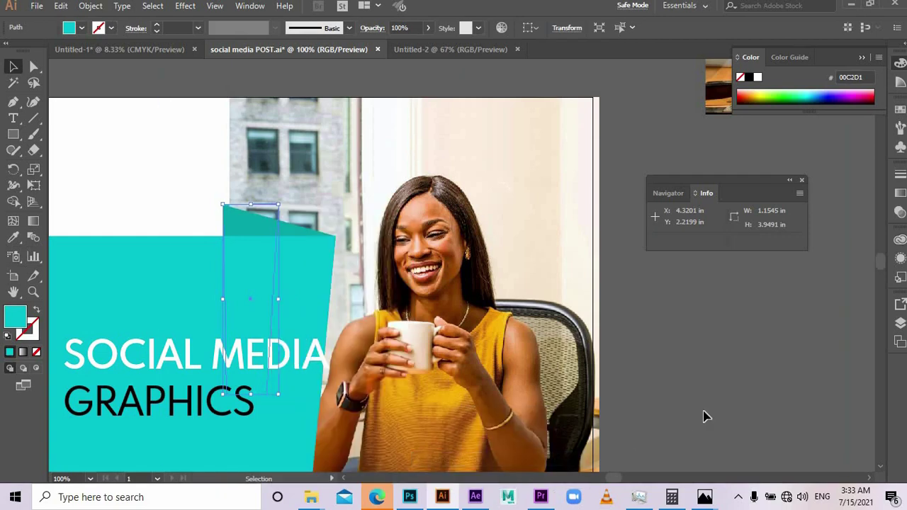
click(371, 193)
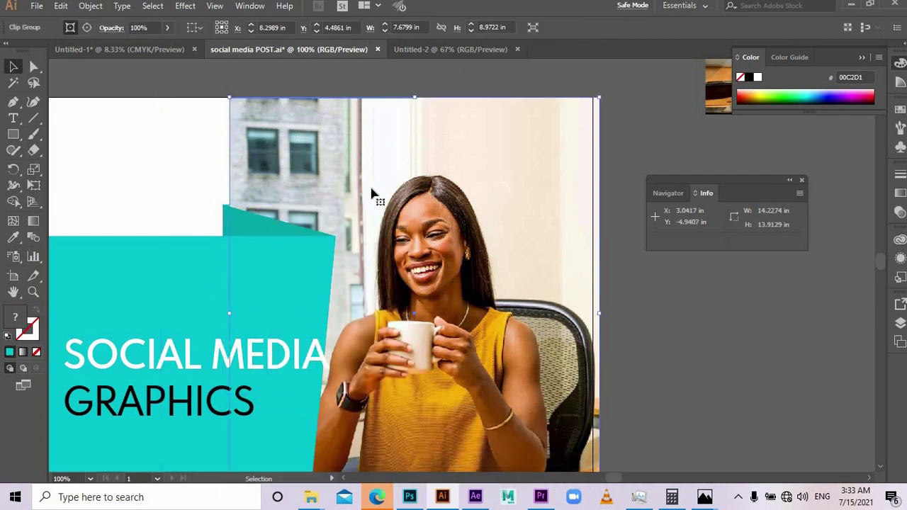
Nudge the clipped photo to the right so it slightly overlaps the artboard's right edge, and deselect it
key(Right)
key(Right)
key(Right)
key(Right)
key(Right)
key(Right)
key(Right)
key(Right)
key(Right)
key(Right)
key(Right)
key(Right)
key(Right)
key(Right)
key(Right)
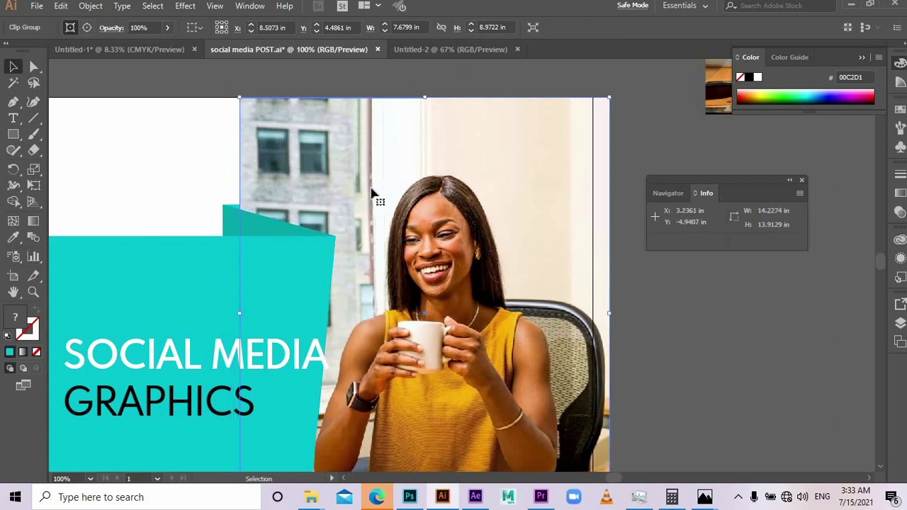
key(Left)
key(Left)
key(Left)
key(Left)
key(Left)
key(Left)
key(Left)
key(Left)
click(721, 375)
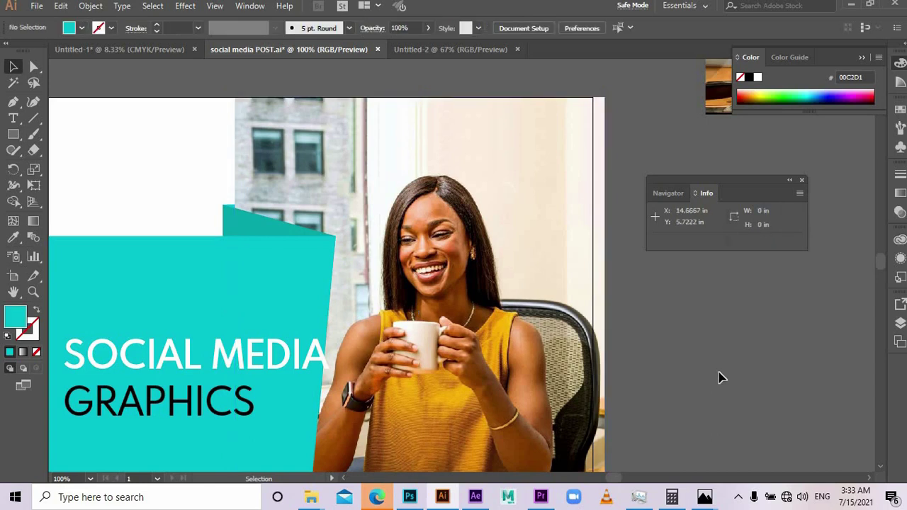
Duplicate the turquoise banner shape below the photo and flatten the copy into a strip about 0.27 in high
scroll(656, 358, down, 1)
scroll(665, 389, down, 1)
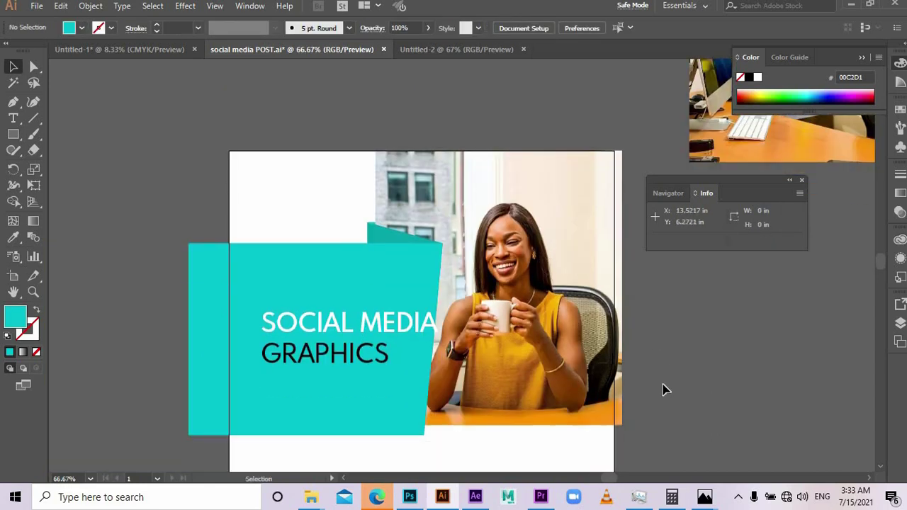
scroll(667, 381, up, 1)
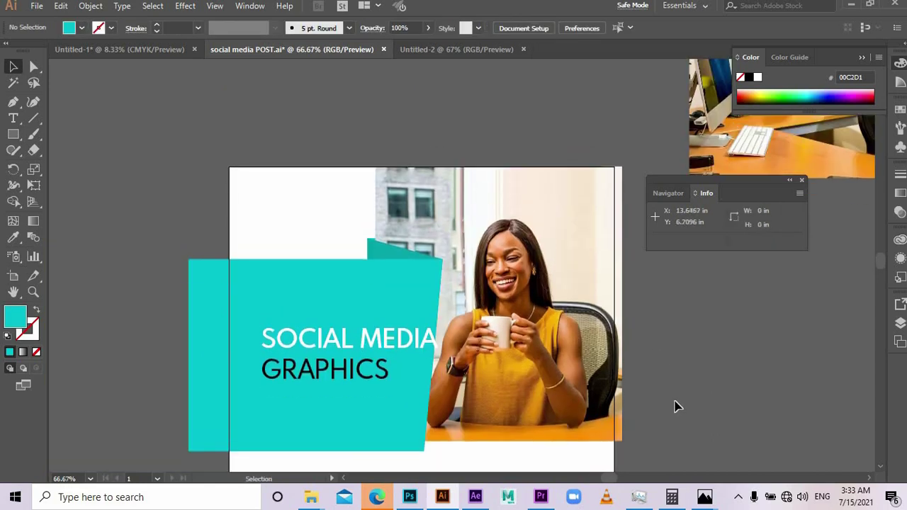
scroll(672, 398, down, 1)
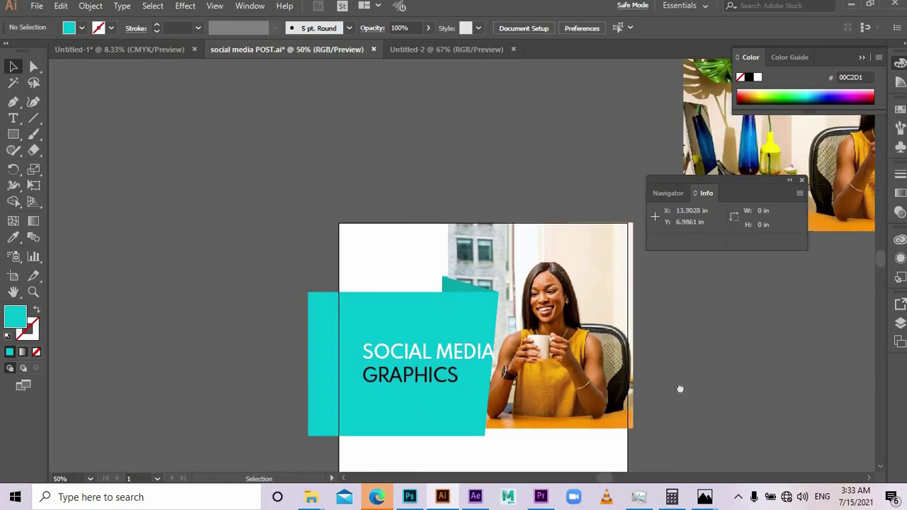
scroll(662, 365, down, 3)
scroll(603, 328, up, 1)
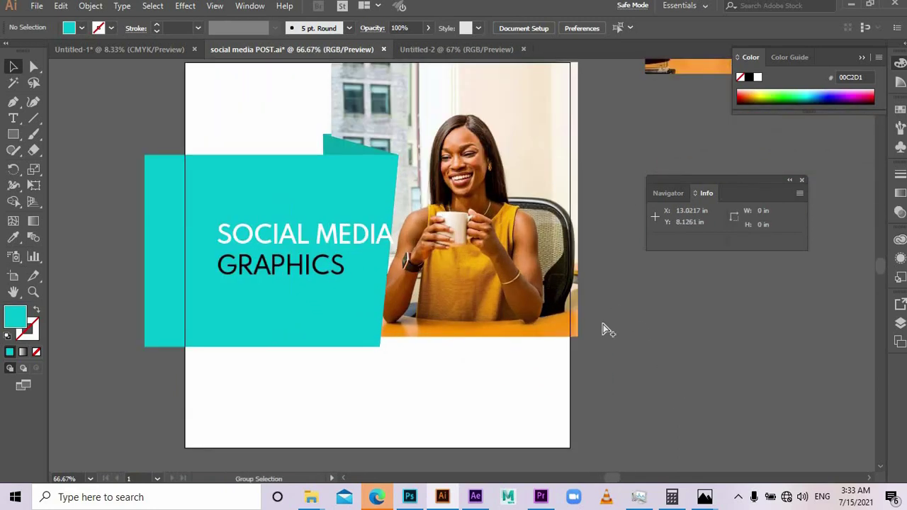
drag(424, 389, 440, 379)
scroll(504, 423, down, 3)
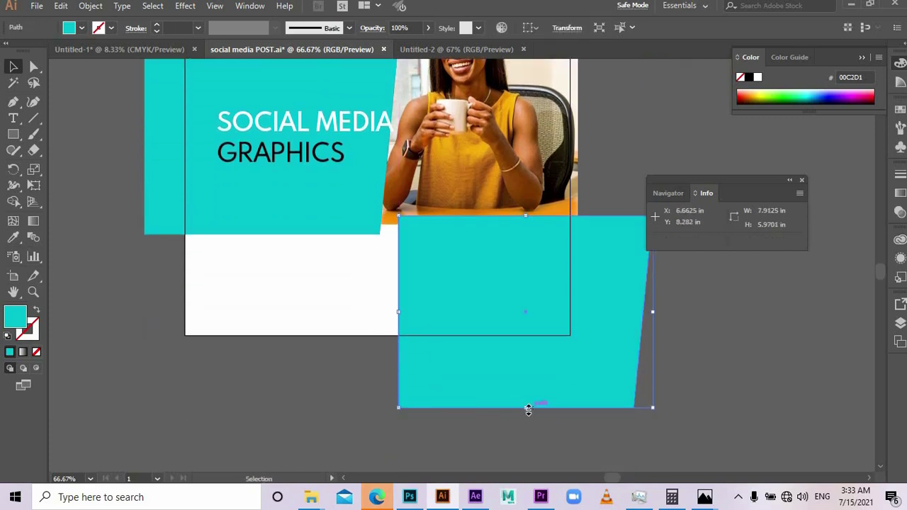
drag(528, 364, 528, 227)
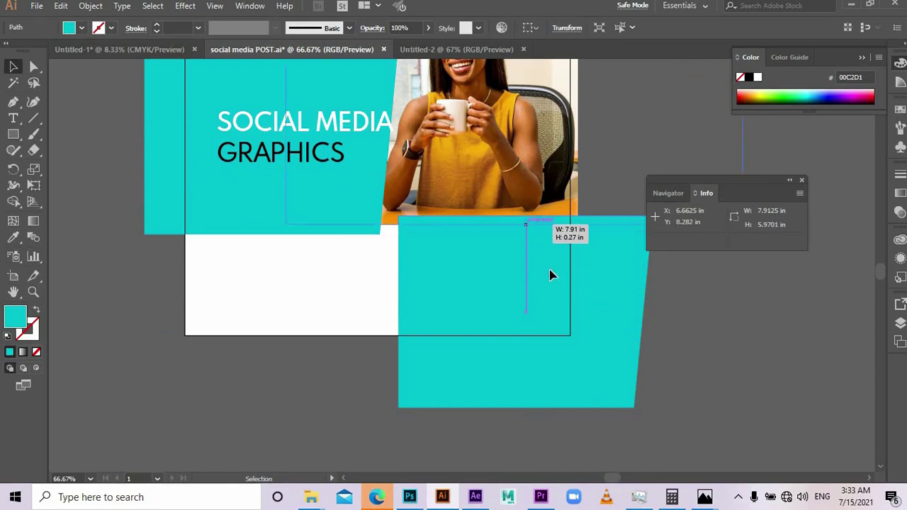
Slant the left end of the thin turquoise strip by shifting its upper-left anchor point to the right
key(ctrl+plus)
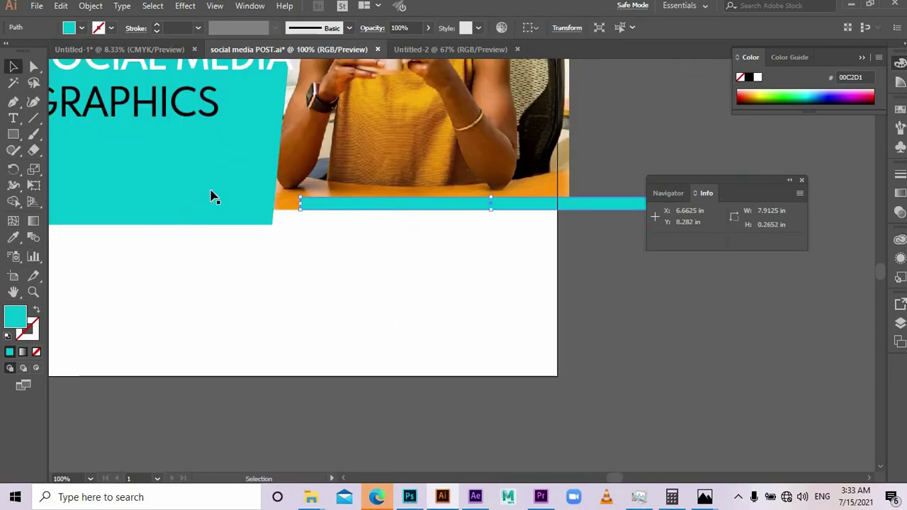
scroll(318, 232, up, 4)
key(Down)
key(Down)
click(33, 66)
click(315, 169)
key(shift+Right)
key(v)
click(433, 292)
Nudge the turquoise strip down so it overlaps the photo's bottom edge, and deselect it
scroll(438, 307, up, 2)
click(453, 269)
key(Down)
key(Down)
key(Down)
key(Down)
key(Down)
key(Down)
key(Down)
key(Down)
key(Down)
click(476, 343)
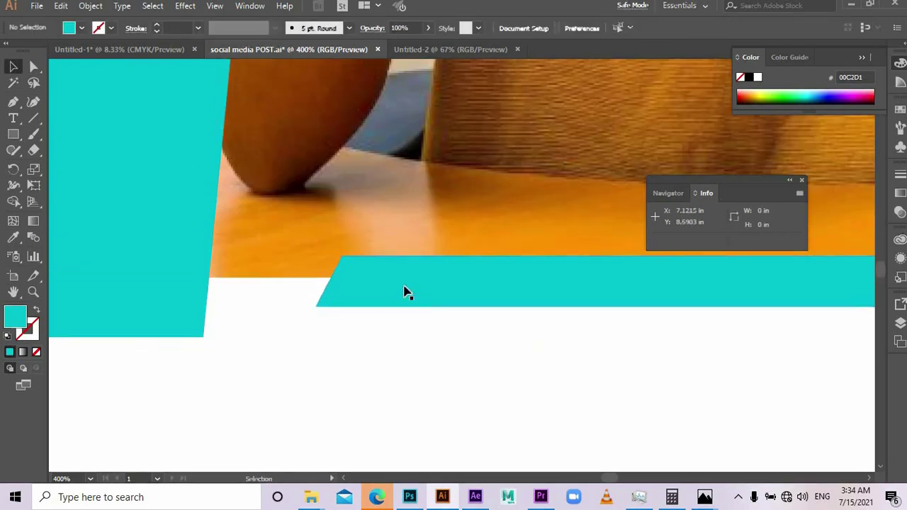
Duplicate the turquoise strip slightly up and to the right, keeping the original strip in front of the copy
drag(419, 285, 448, 266)
scroll(465, 344, down, 1)
right_click(402, 313)
mouse_move(441, 246)
click(582, 245)
click(453, 354)
Fill the front strip with yellow FFCE00, starting from an orange sampled from the photo
click(423, 298)
click(12, 238)
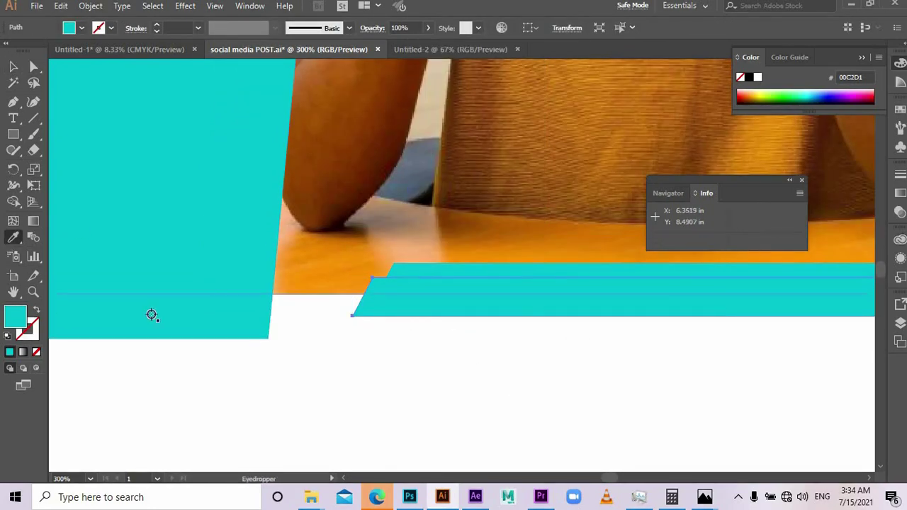
click(351, 244)
double_click(15, 317)
click(471, 301)
drag(446, 159, 452, 154)
click(597, 160)
key(v)
click(492, 413)
scroll(492, 411, down, 3)
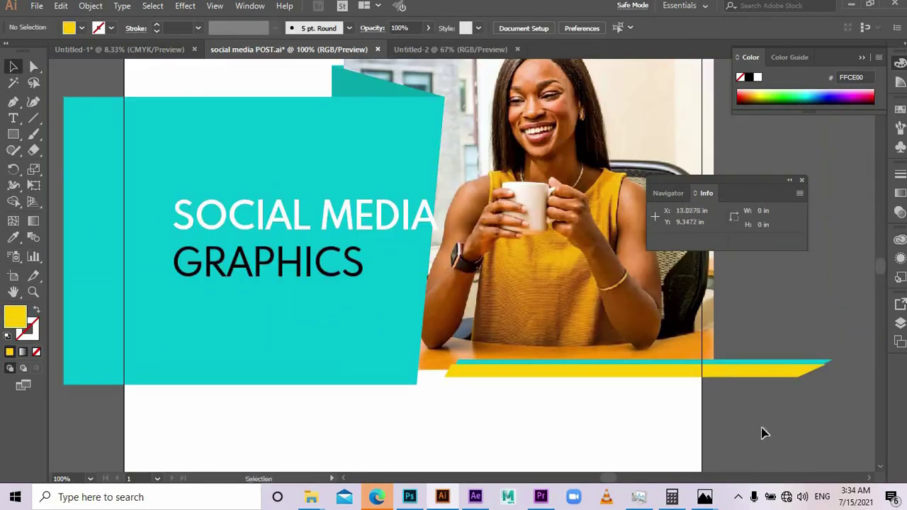
Swap the colours of the two strips so the front one is turquoise and the rear one yellow
scroll(755, 424, up, 1)
scroll(678, 348, up, 1)
click(674, 348)
double_click(15, 317)
drag(411, 297, 707, 376)
click(710, 386)
scroll(714, 389, down, 3)
scroll(714, 389, up, 3)
Adjust the rear strip's fill to the brighter yellow F4D600
click(587, 327)
double_click(15, 317)
click(471, 301)
drag(438, 173, 470, 161)
key(Return)
scroll(743, 400, down, 2)
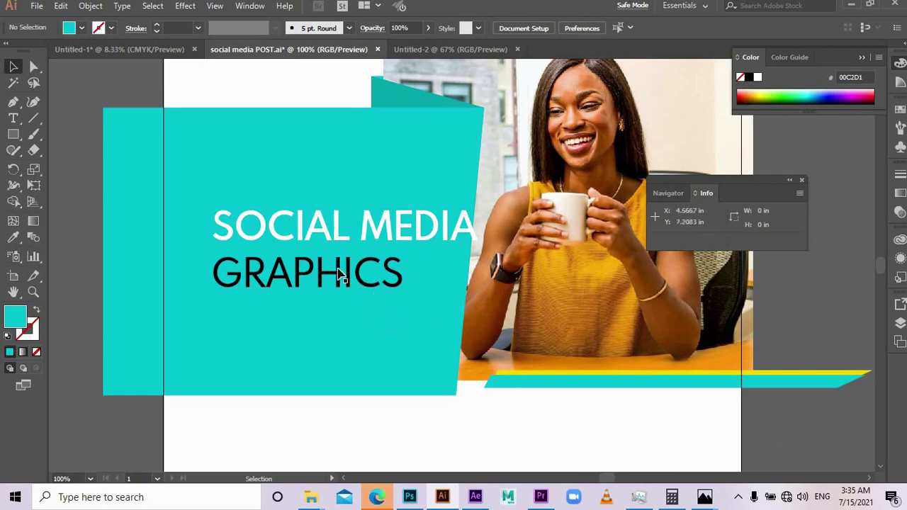
Move the heading left within the banner to X 0.61 in and enlarge the word GRAPHICS to about 80 pt
click(344, 274)
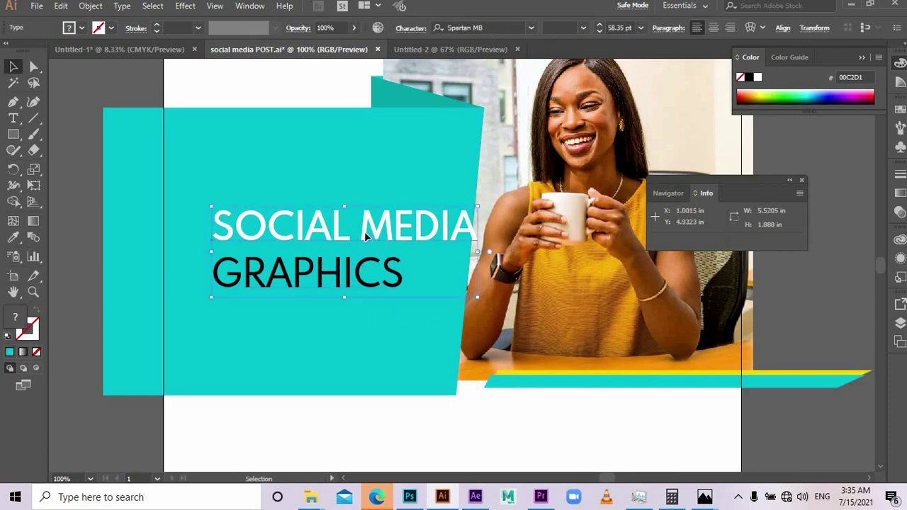
drag(362, 237, 343, 236)
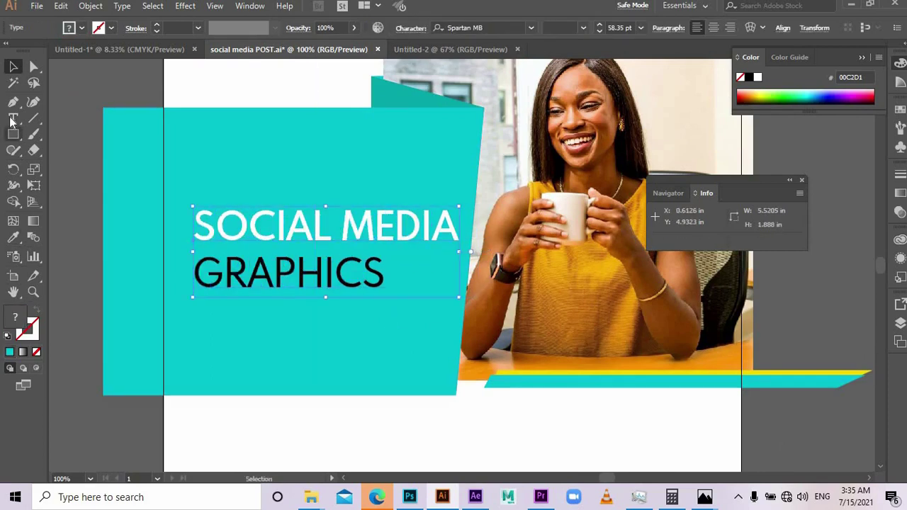
click(12, 120)
click(201, 270)
key(shift+End)
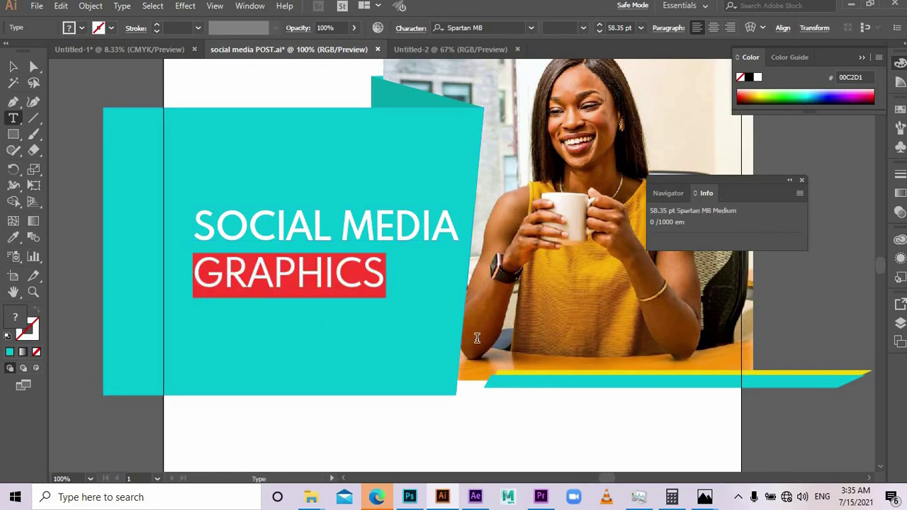
click(600, 25)
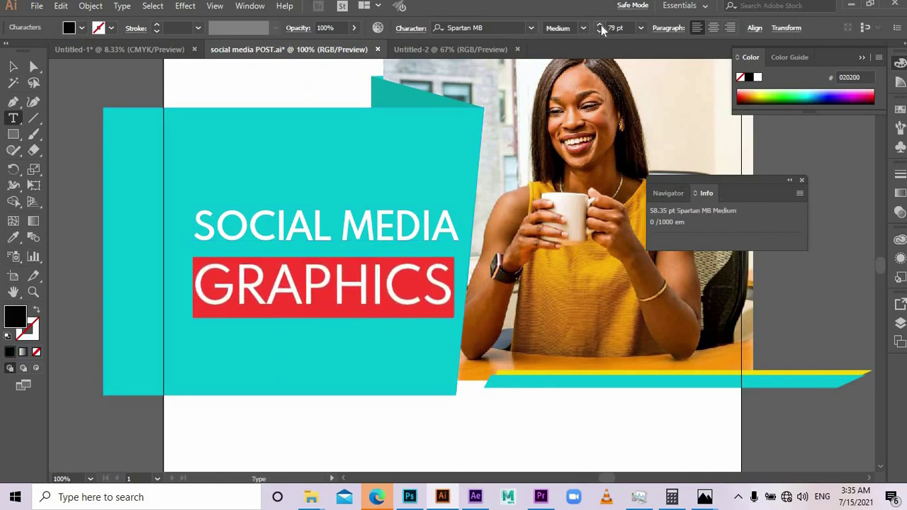
Remove the words SOCIAL MEDIA from the heading text block, leaving only GRAPHICS at 80 pt
key(ctrl+z)
key(ctrl+z)
key(ctrl+z)
key(ctrl+z)
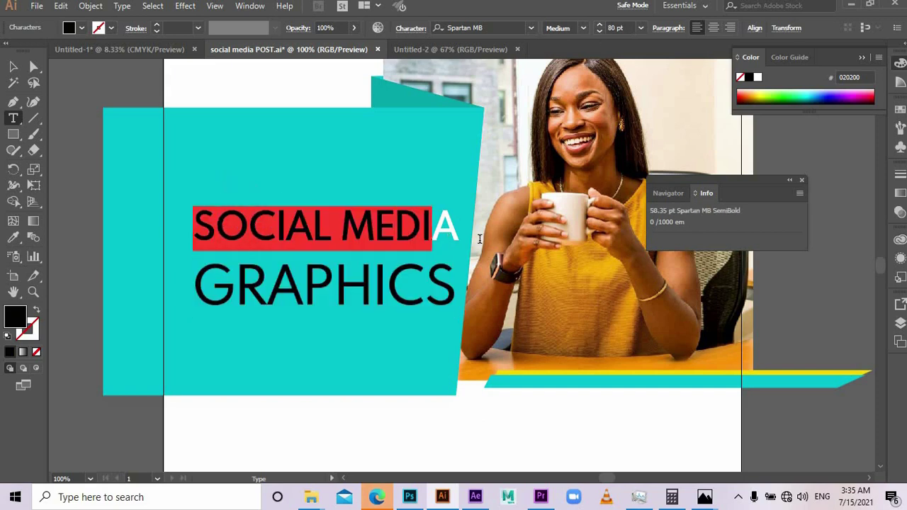
key(ctrl+z)
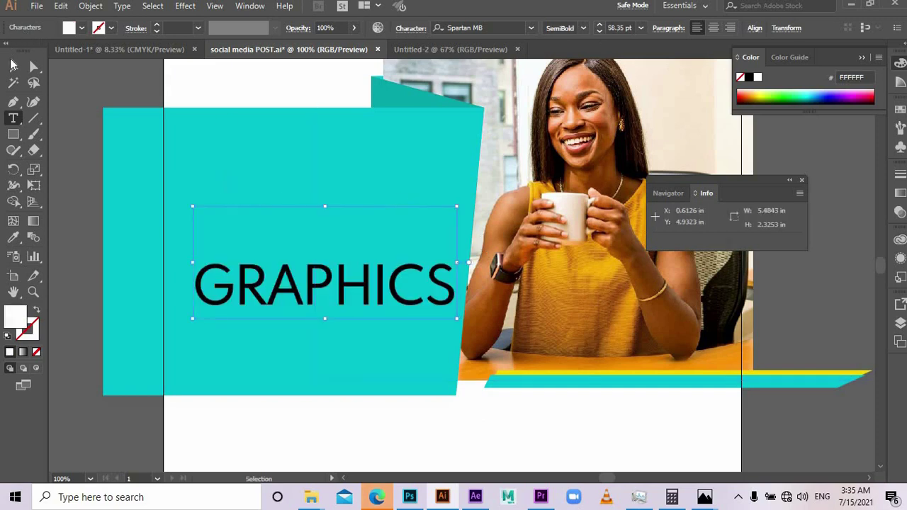
key(v)
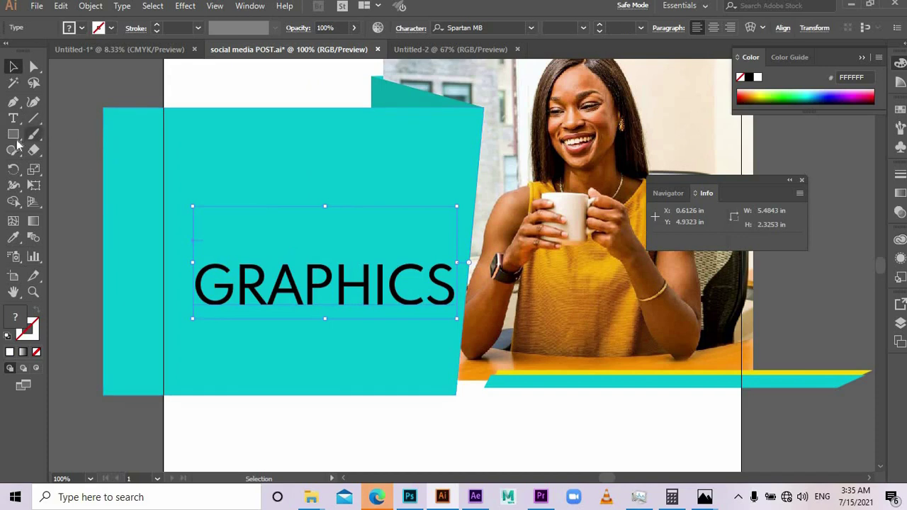
Add a separate text object reading SOCIAL MEDIA above GRAPHICS
click(13, 118)
click(269, 196)
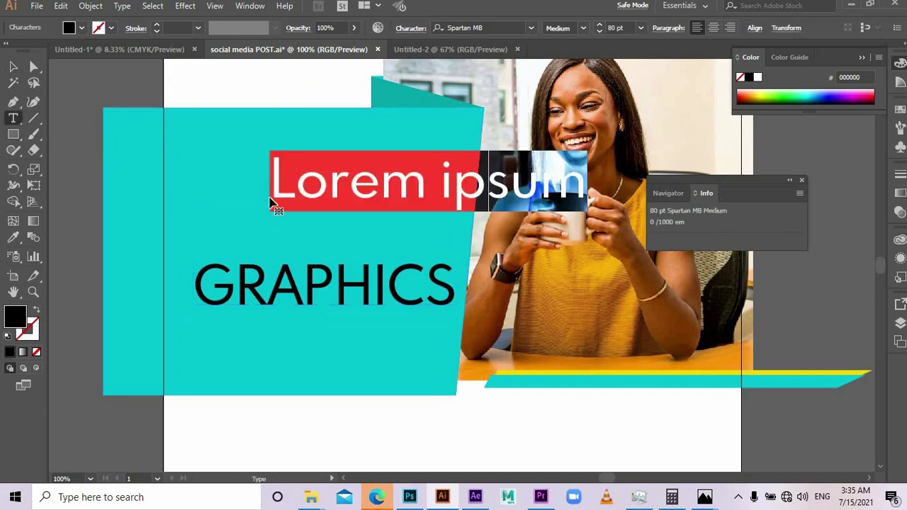
text(SOCIAL MEDIA)
Scale the SOCIAL MEDIA text down to 35.5 pt and place it centred just above GRAPHICS
click(12, 67)
drag(539, 166, 432, 183)
drag(335, 282, 335, 260)
shift+click(333, 200)
drag(333, 201, 300, 219)
scroll(326, 239, up, 2)
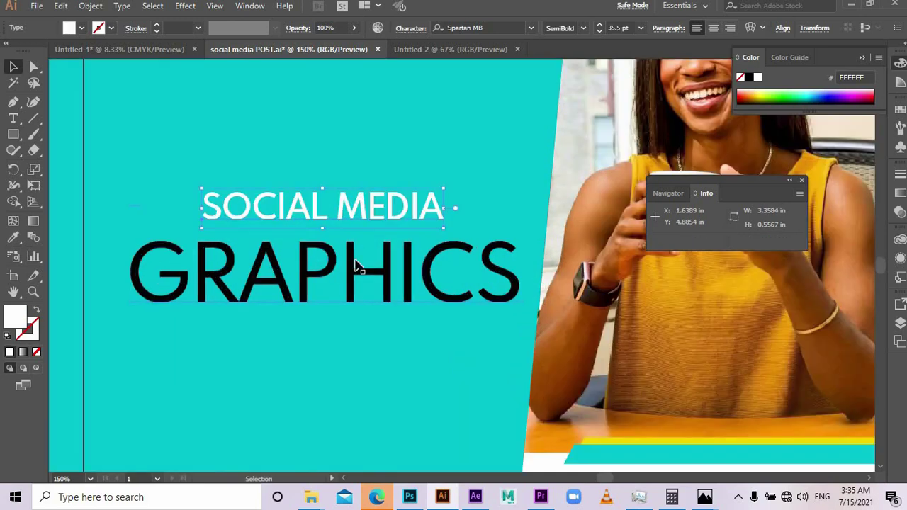
Draw a rectangle about 3.81 by 0.69 in over SOCIAL MEDIA and round its upper-left and lower-right corners
drag(13, 134, 46, 134)
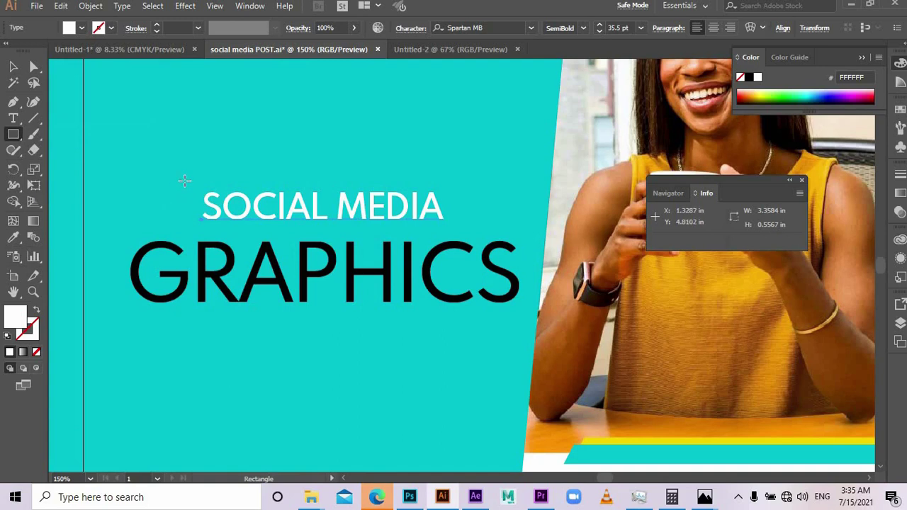
drag(187, 182, 461, 229)
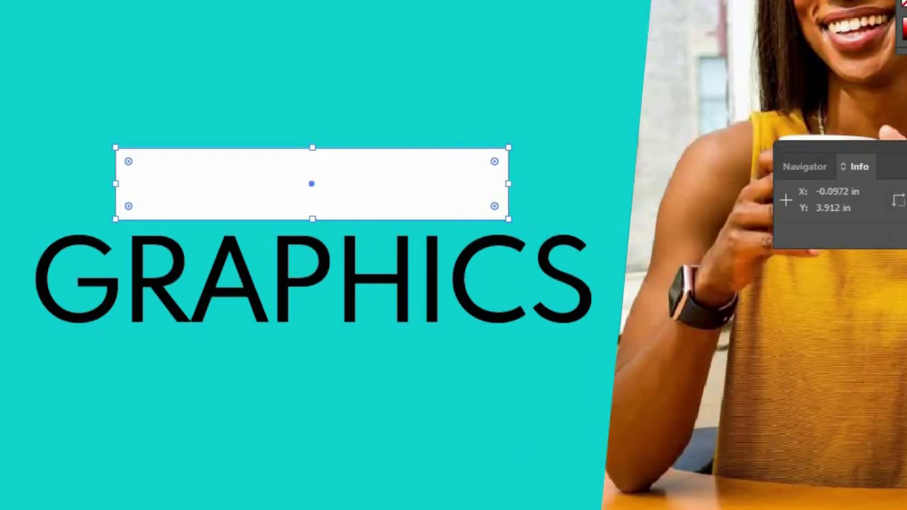
key(a)
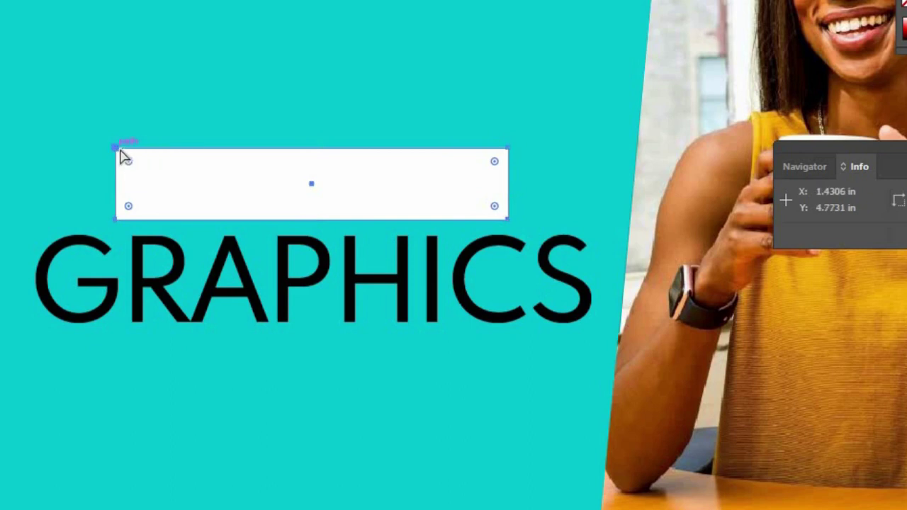
drag(120, 151, 118, 150)
click(116, 149)
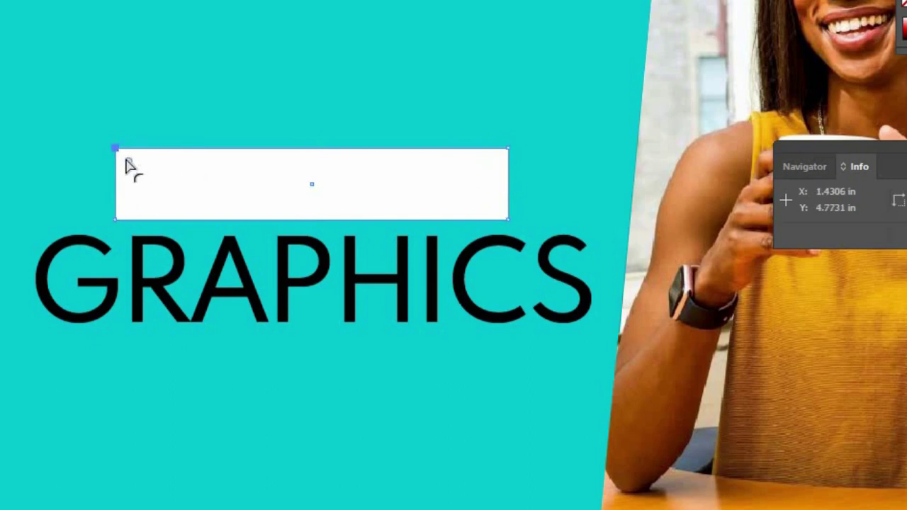
mouse_move(132, 162)
mouse_down()
mouse_move(150, 164)
mouse_move(127, 151)
mouse_up()
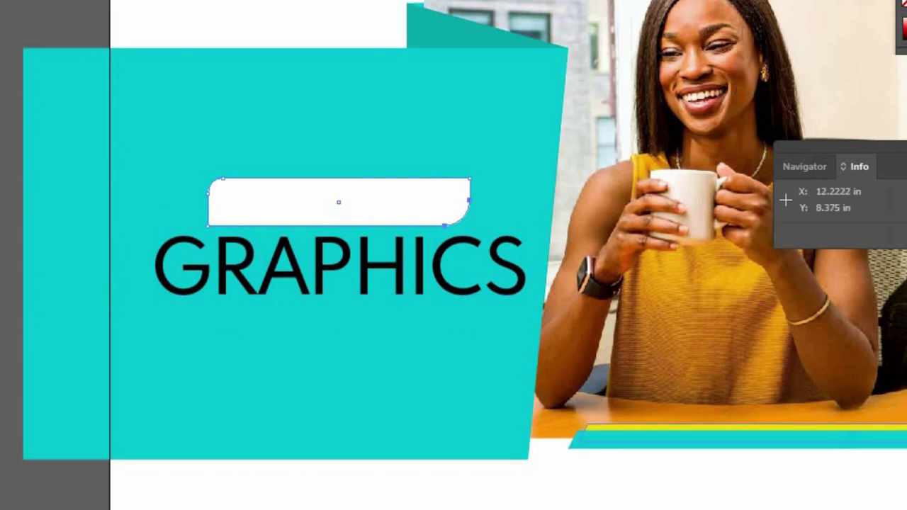
Fill the rounded rectangle with yellow F4D600 sampled from the strip under the photo
click(905, 427)
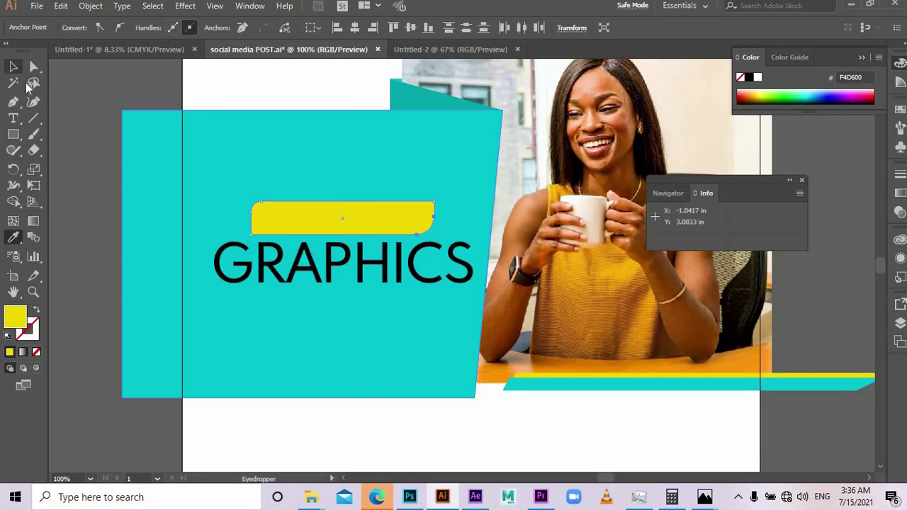
click(14, 66)
Bring the SOCIAL MEDIA text to the front and position the yellow rectangle behind it as a label
click(294, 228)
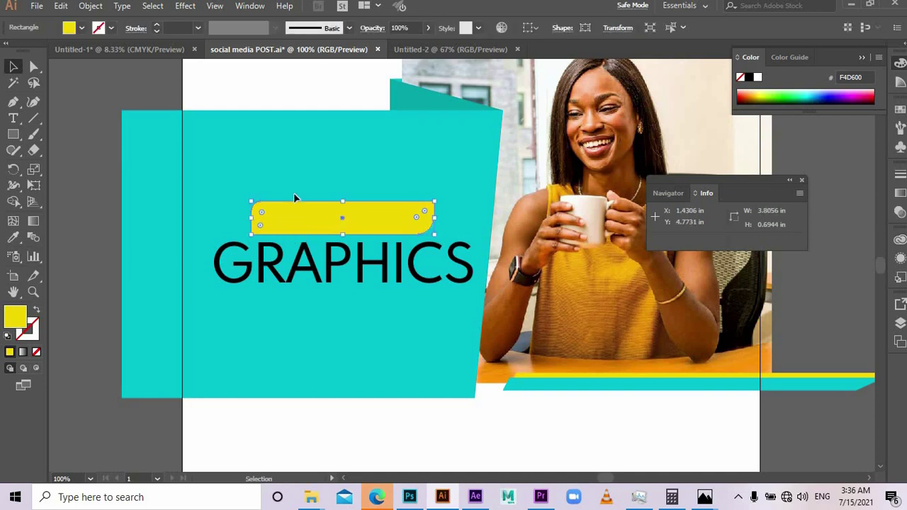
drag(294, 223, 294, 195)
click(307, 221)
right_click(306, 221)
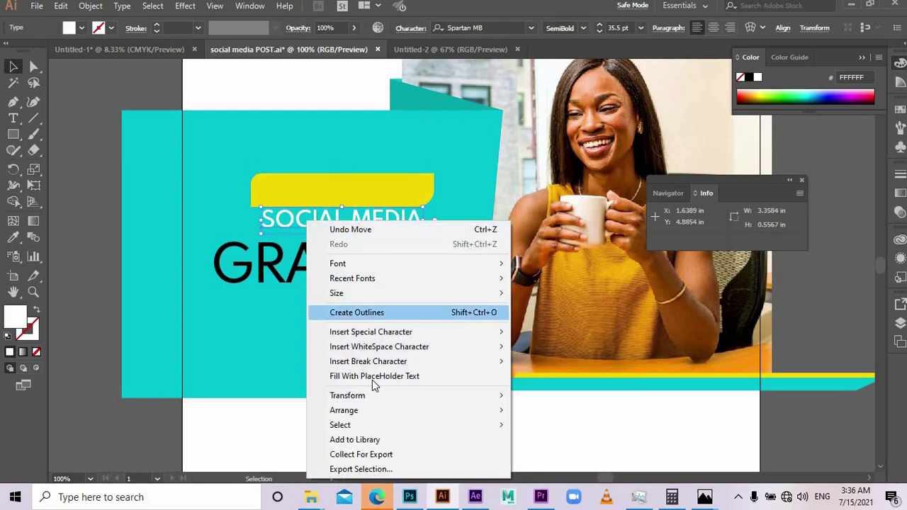
mouse_move(383, 413)
click(543, 410)
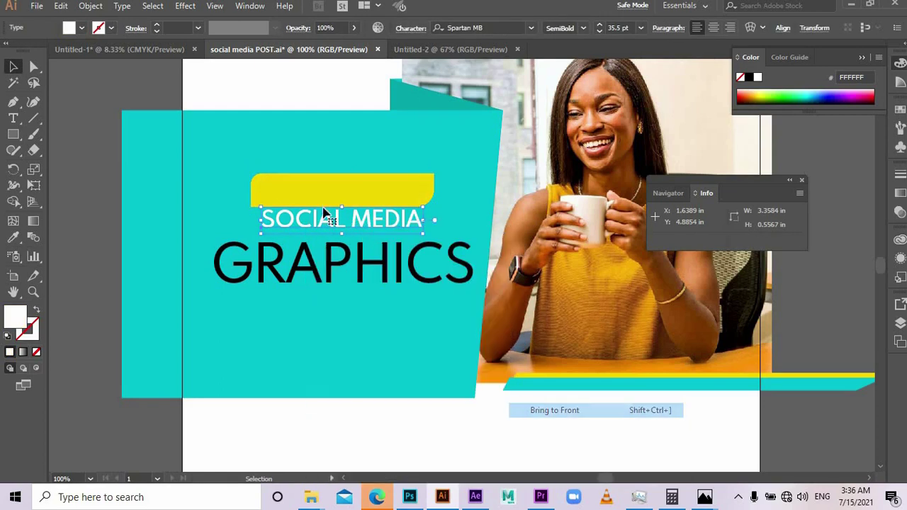
drag(328, 196, 328, 222)
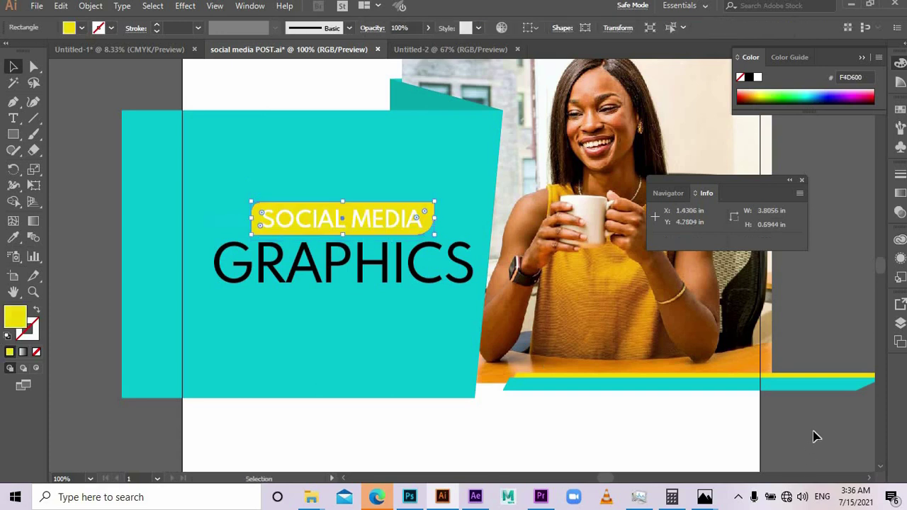
click(322, 257)
Brighten the yellow of the label rectangle and recolour the SOCIAL MEDIA text black
scroll(233, 370, down, 1)
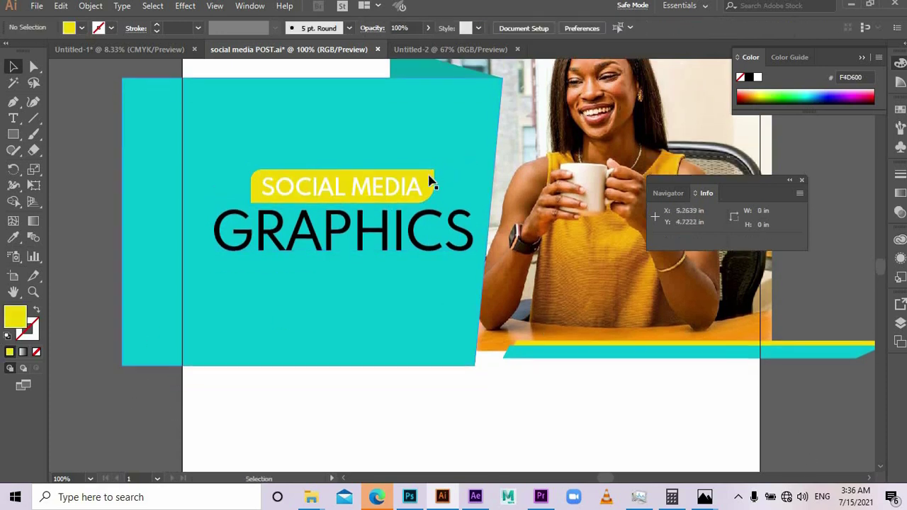
click(430, 182)
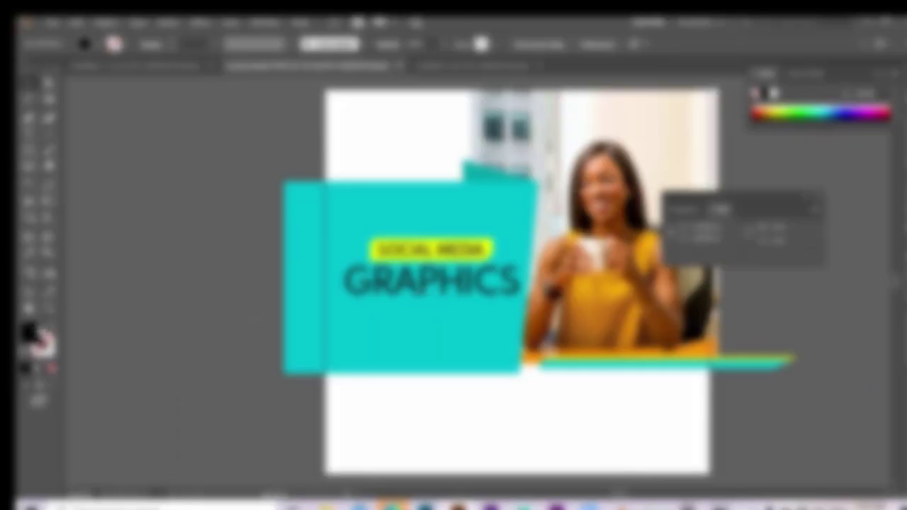
Place the image THE ARENA_logo.png over the upper-left part of the post
mouse_move(326, 506)
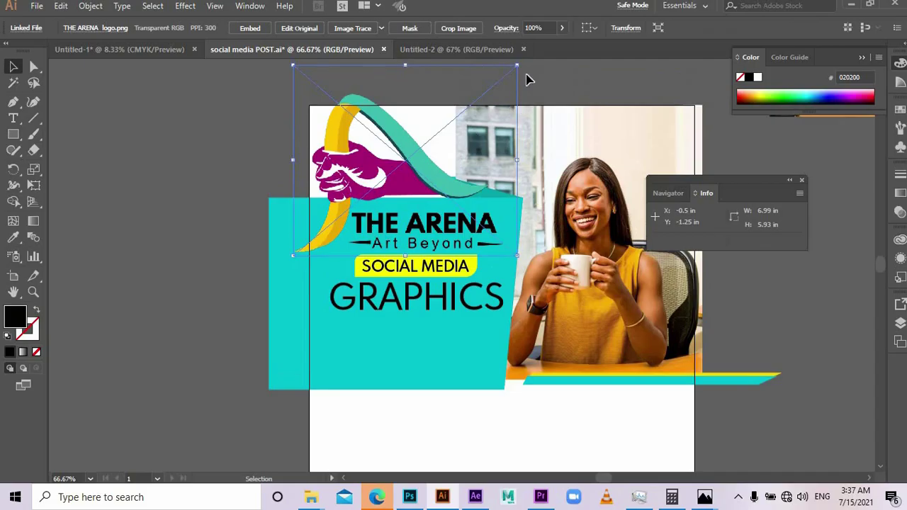
Scale down THE ARENA logo and position it in the white area above the banner, near the post's upper-left corner
drag(516, 66, 401, 152)
click(213, 202)
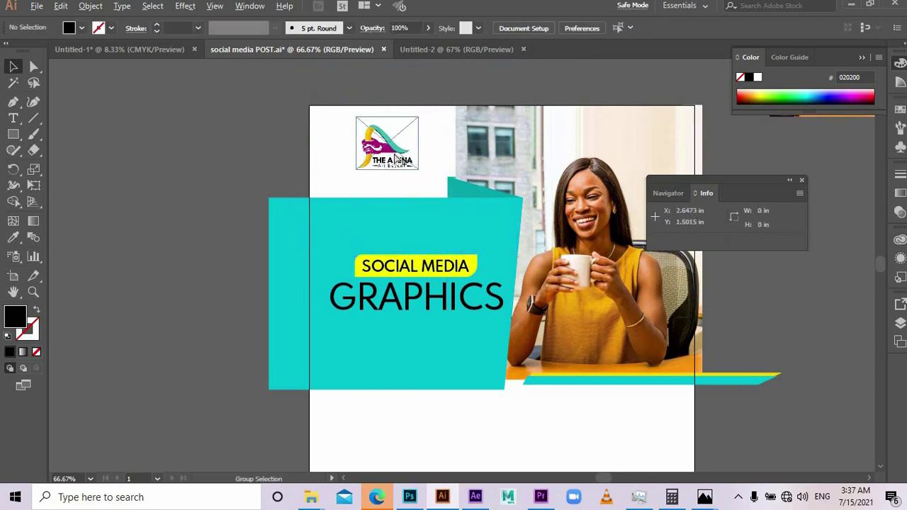
scroll(368, 165, up, 1)
drag(364, 145, 320, 142)
click(199, 170)
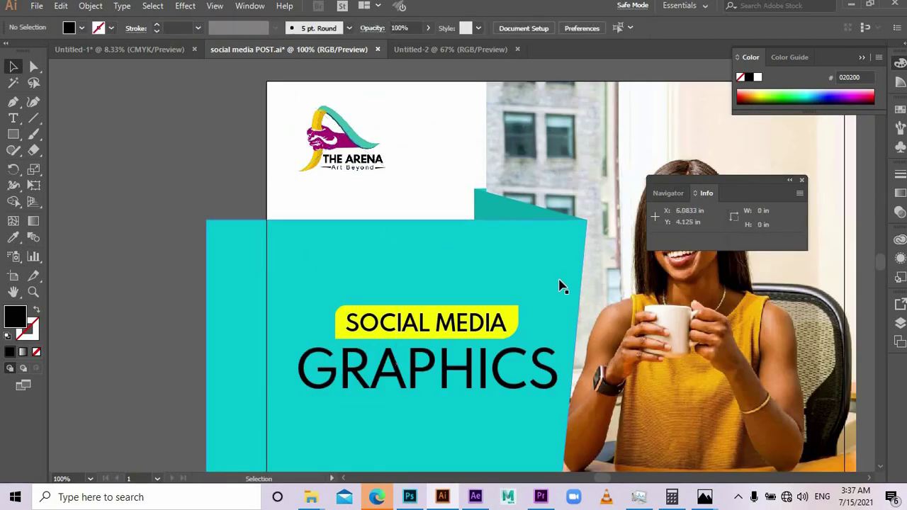
Recolour the SOCIAL MEDIA label rectangle with yellow FFC604 sampled from the logo's curved horn
scroll(552, 289, down, 1)
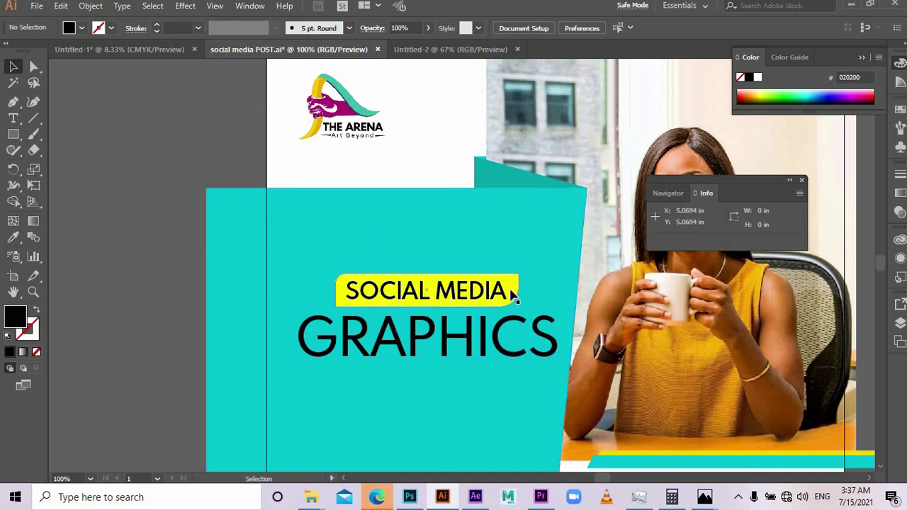
key(ctrl+z)
key(i)
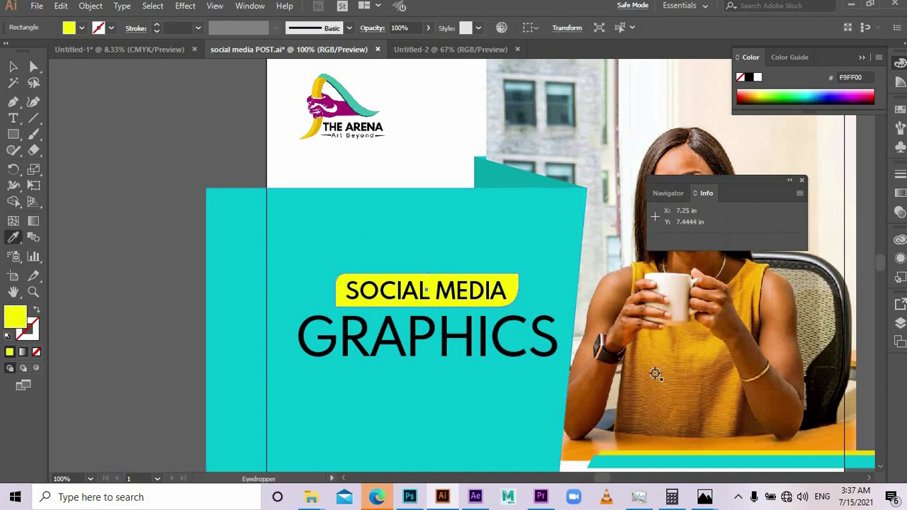
click(684, 352)
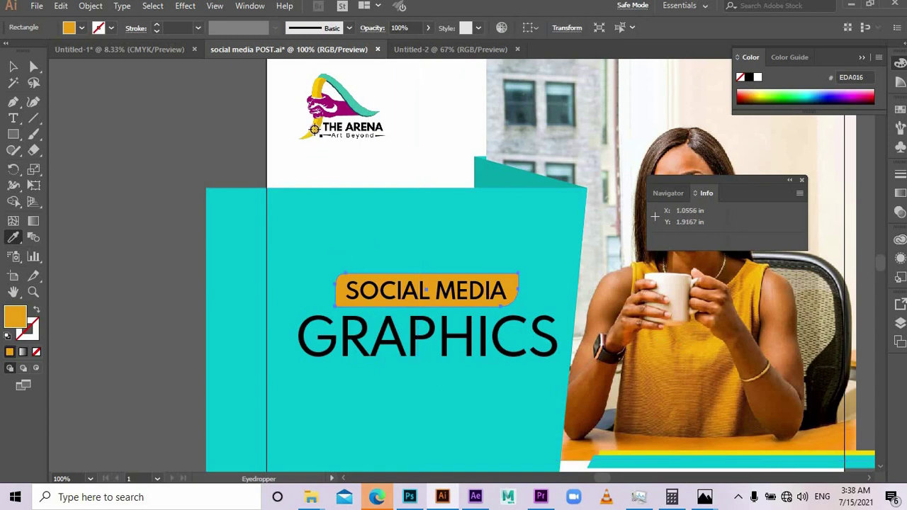
click(315, 93)
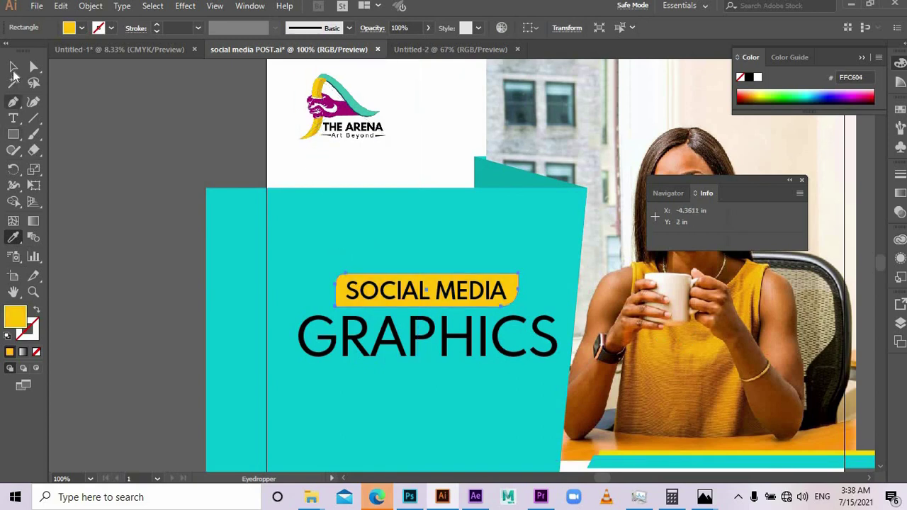
click(13, 65)
click(159, 215)
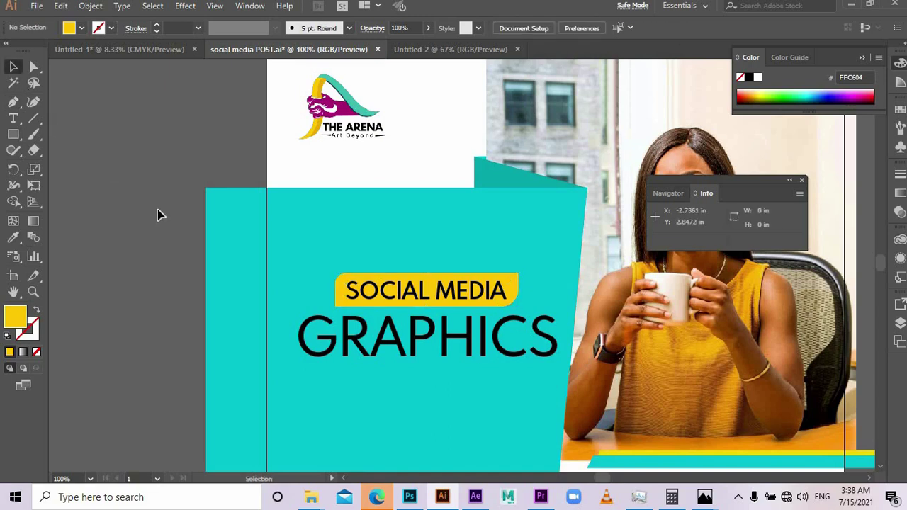
Fill the main banner shape with dark teal 194352 sampled from the shadow edge of the logo's green curve
click(425, 428)
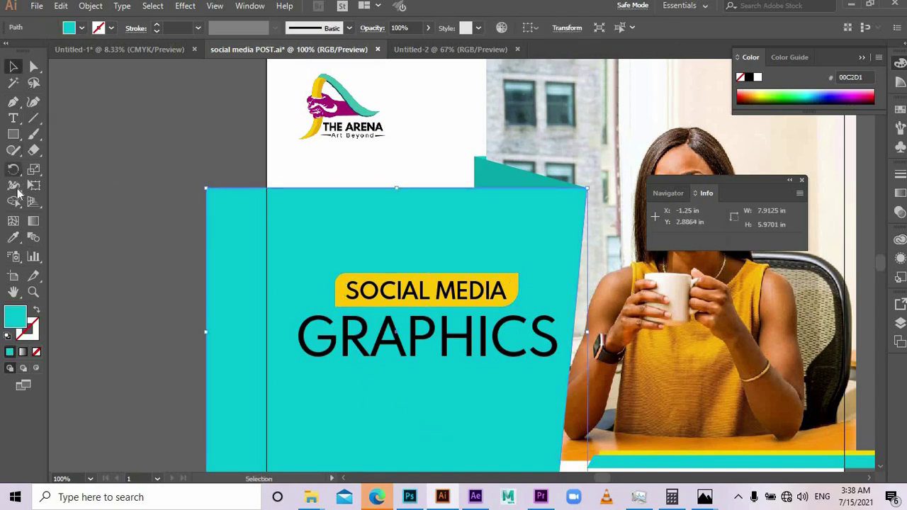
click(12, 238)
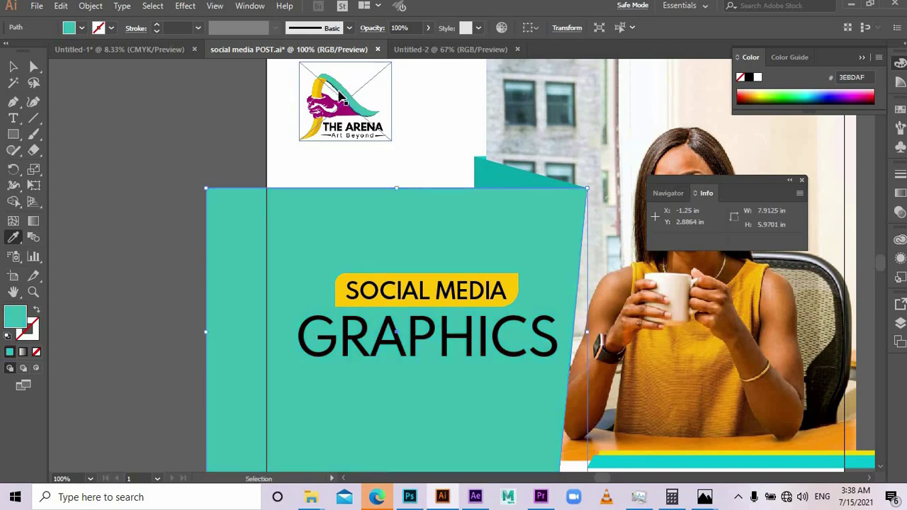
scroll(339, 91, up, 1)
scroll(354, 95, up, 3)
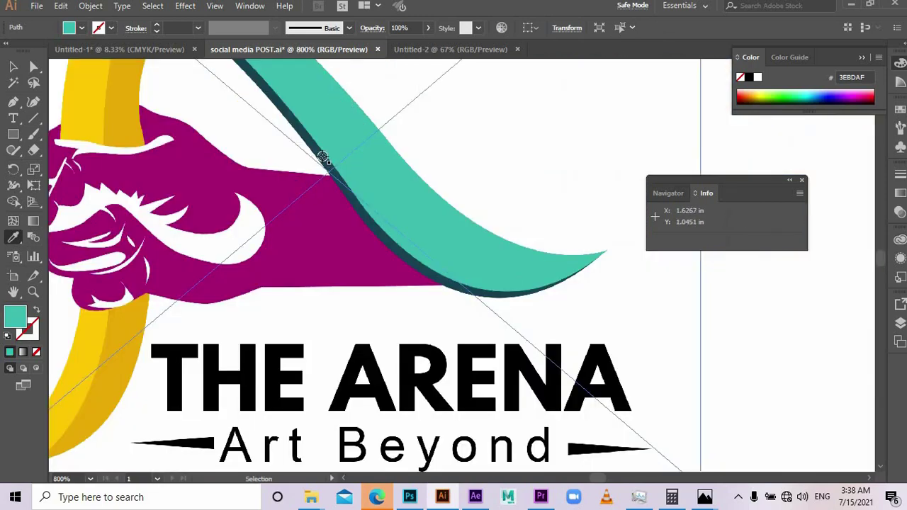
click(385, 205)
scroll(387, 213, down, 3)
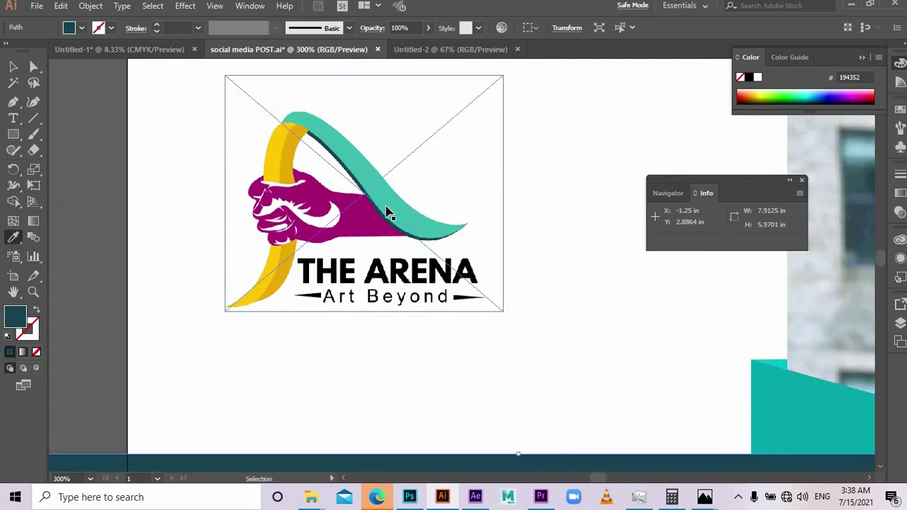
scroll(387, 213, down, 2)
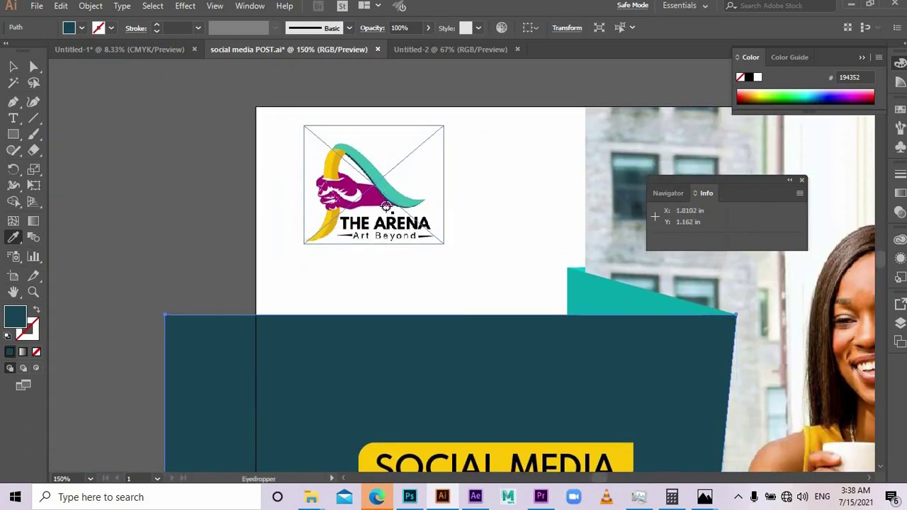
scroll(385, 206, down, 4)
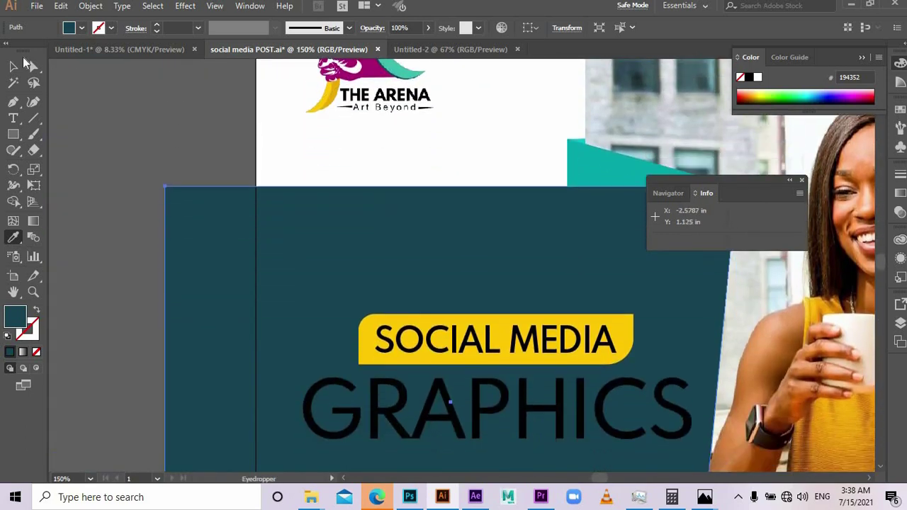
click(12, 67)
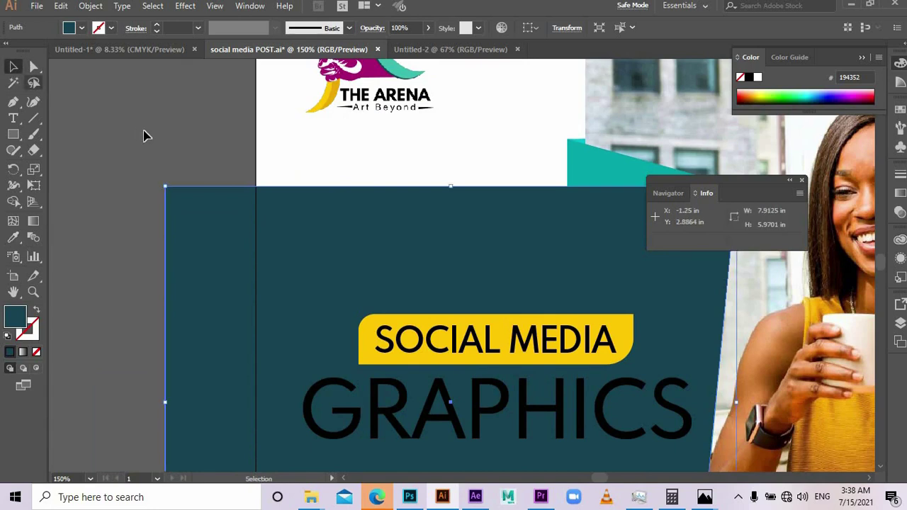
Recolour the GRAPHICS text white (FFFFFF)
click(446, 427)
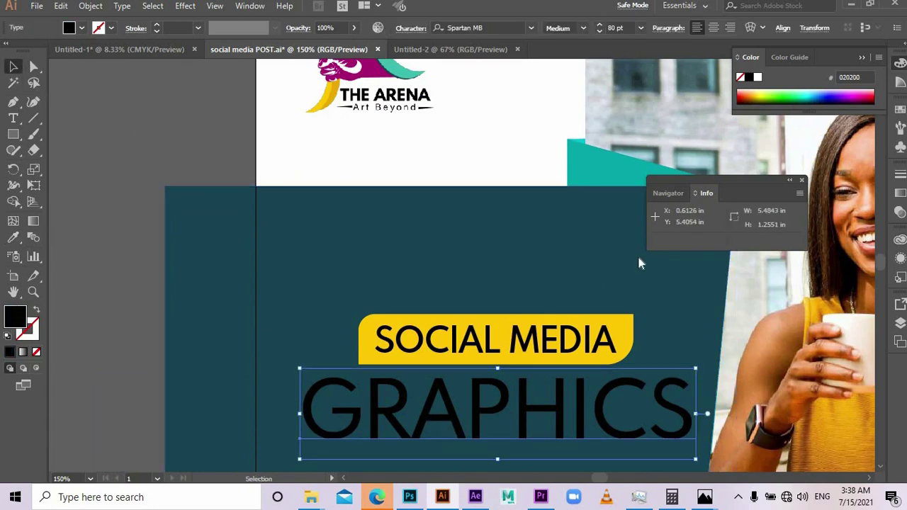
double_click(15, 317)
drag(327, 190, 266, 146)
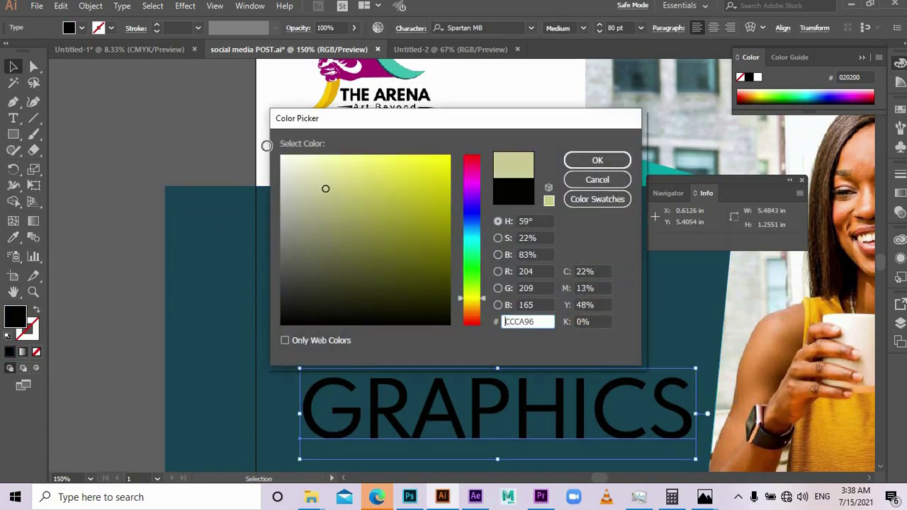
click(598, 161)
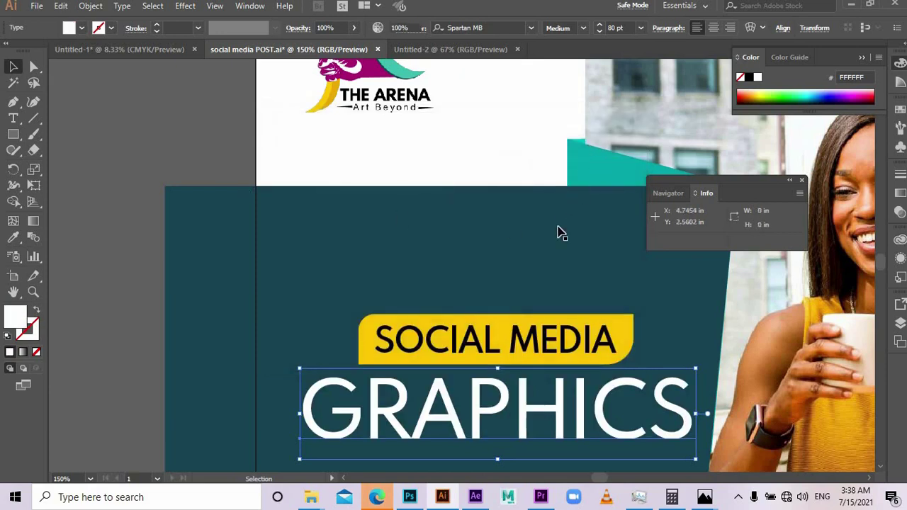
key(ctrl+shift+a)
Fill the banner's sloping fold shape with 0C2B33, a darker shade of the main banner's dark teal
drag(597, 231, 483, 236)
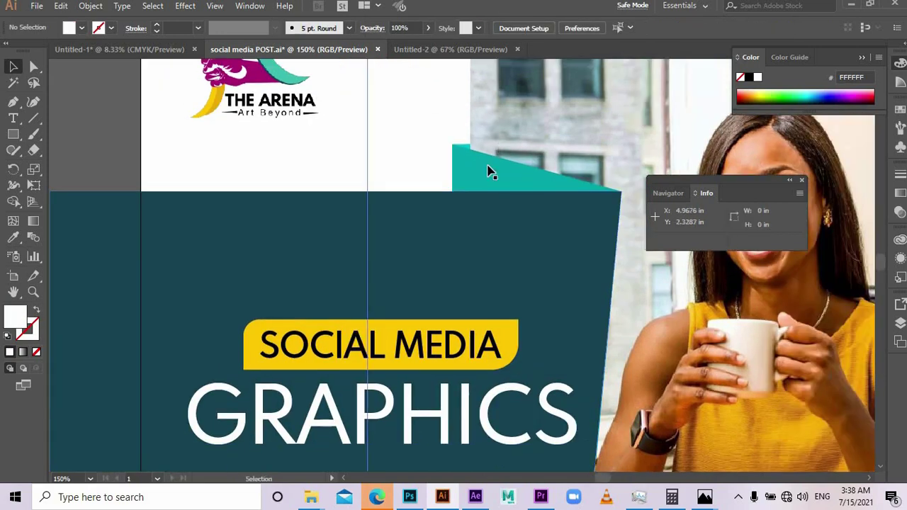
click(489, 171)
click(15, 239)
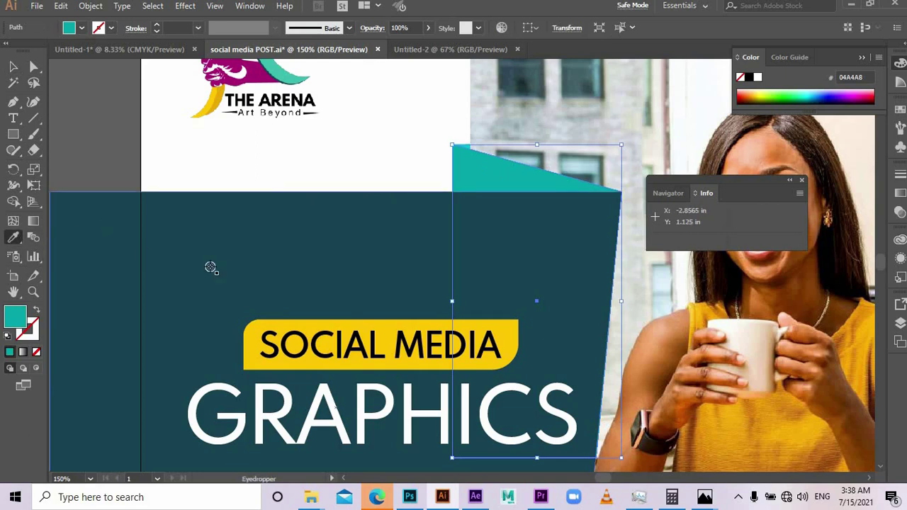
click(239, 261)
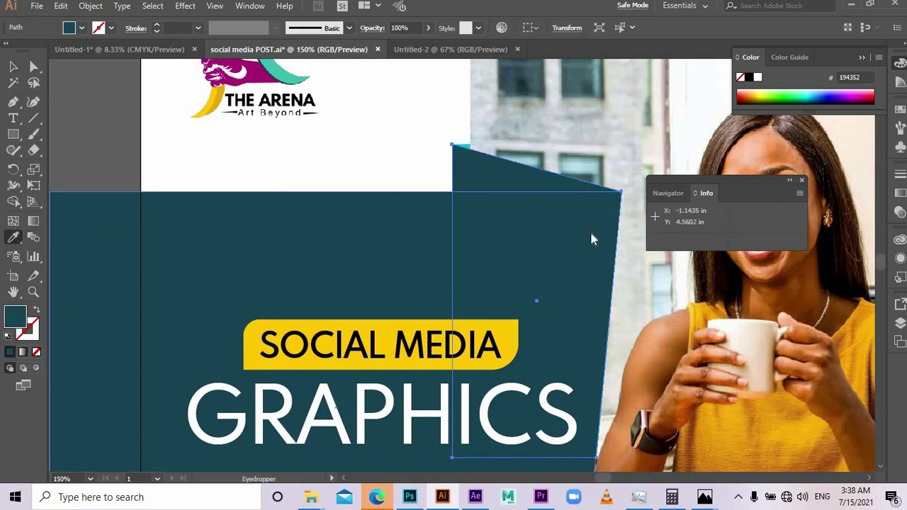
double_click(16, 317)
click(410, 291)
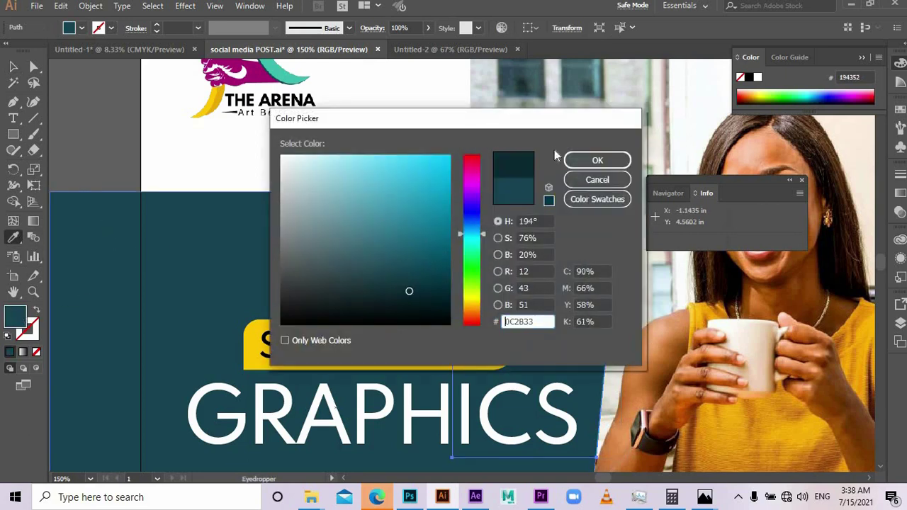
click(572, 164)
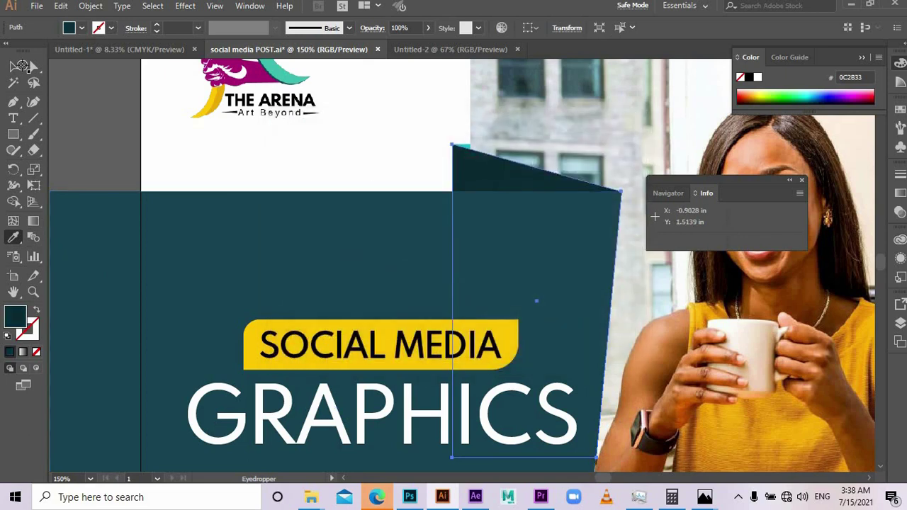
click(15, 67)
click(77, 109)
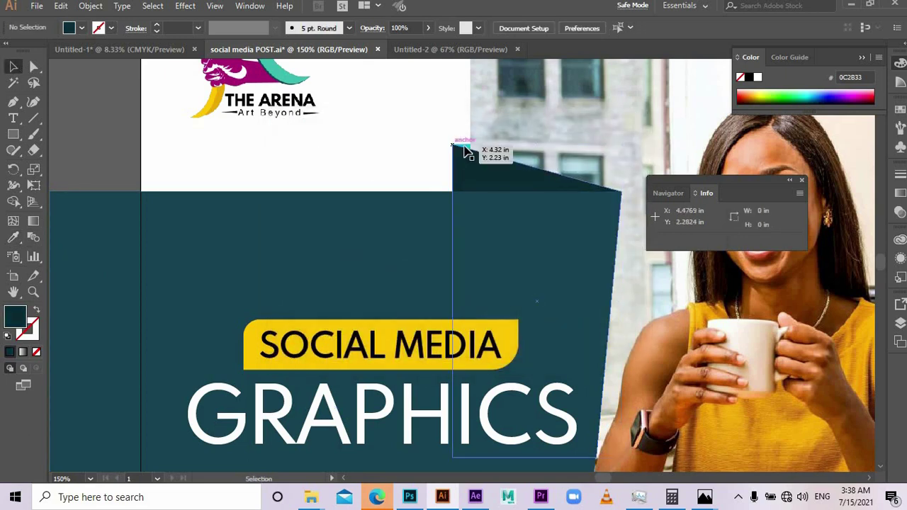
Fill the small remaining turquoise piece behind the fold with the banner's dark teal 194352
click(464, 147)
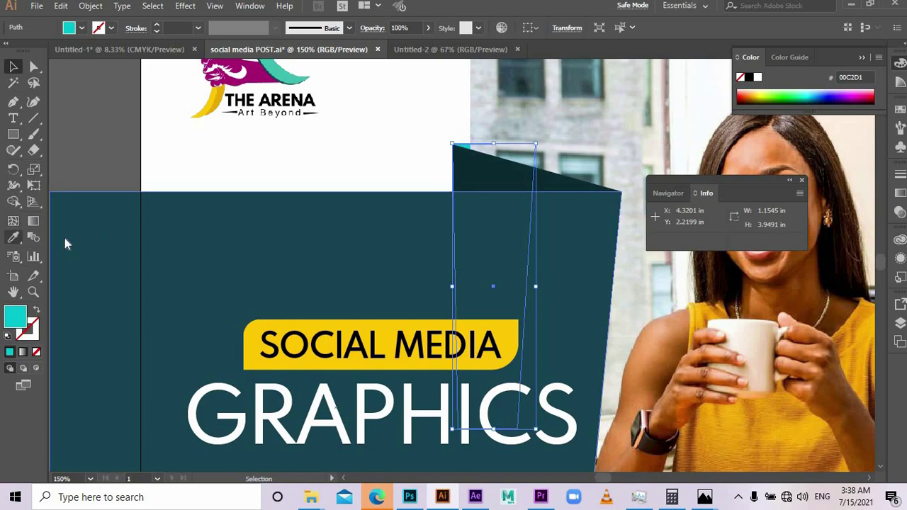
click(14, 237)
click(331, 257)
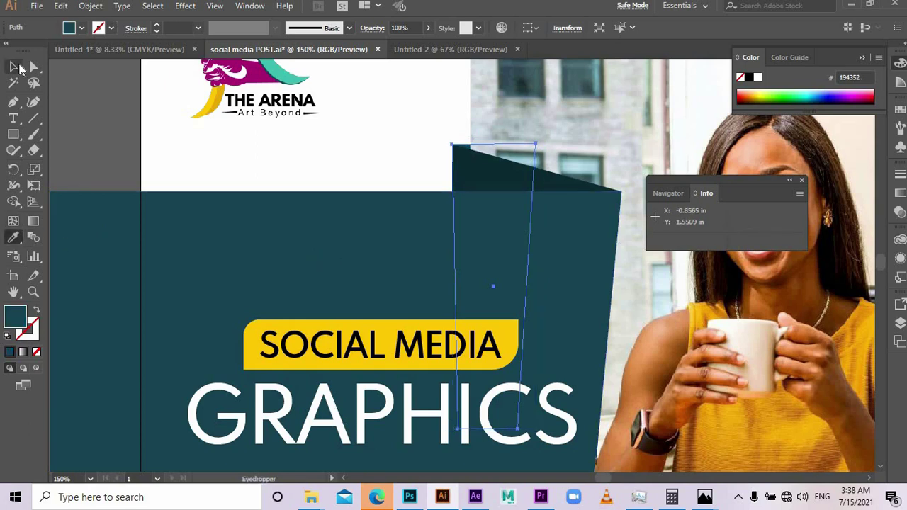
click(19, 68)
click(71, 90)
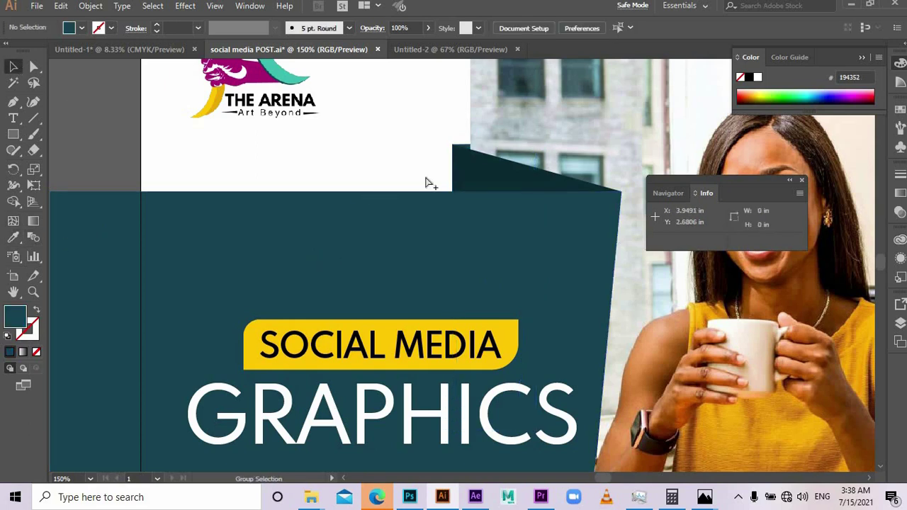
Recolour the turquoise strip under the photo with the banner's dark teal 194352
scroll(426, 183, down, 2)
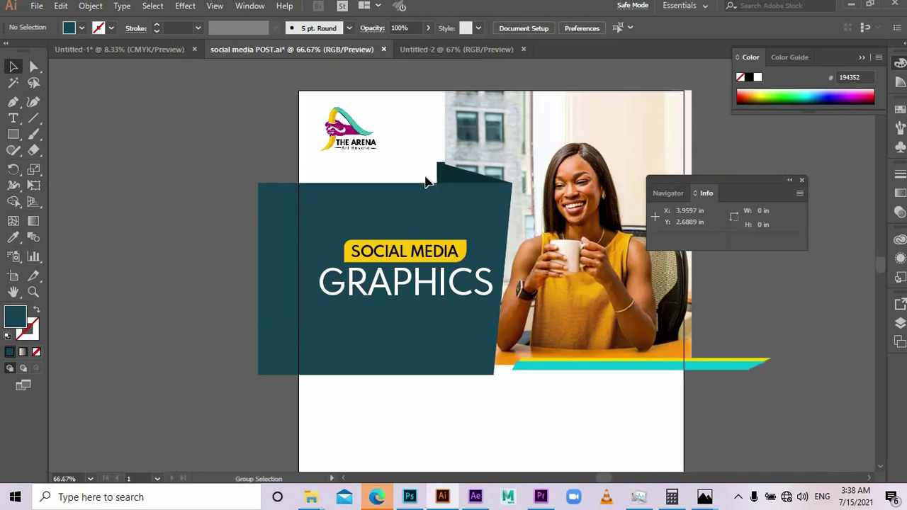
click(719, 365)
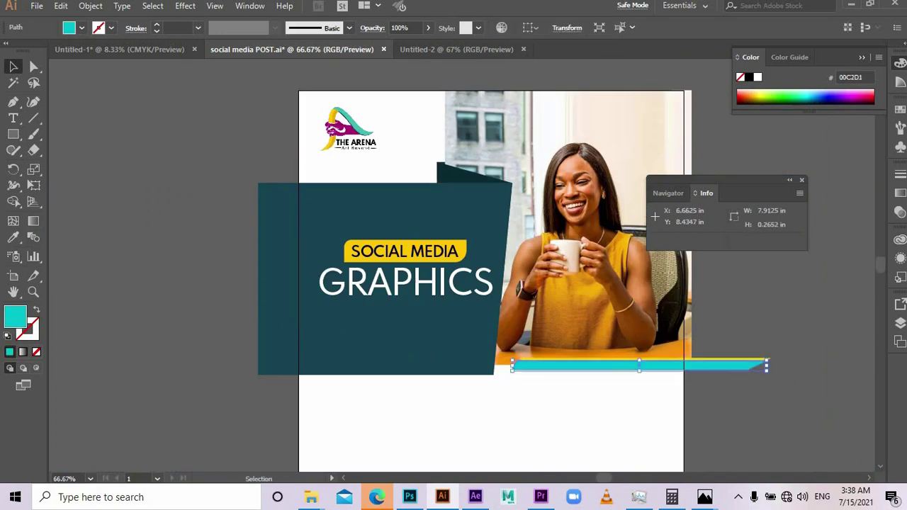
click(12, 238)
click(378, 358)
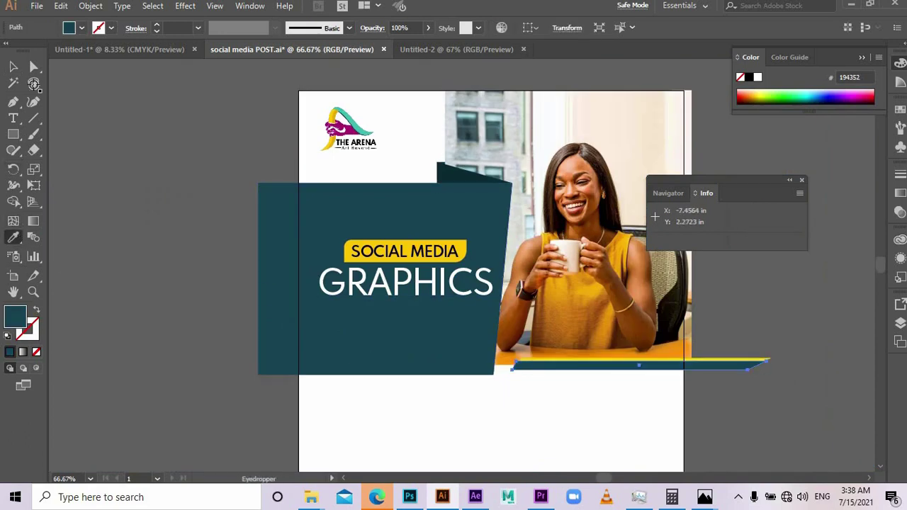
click(13, 66)
click(806, 326)
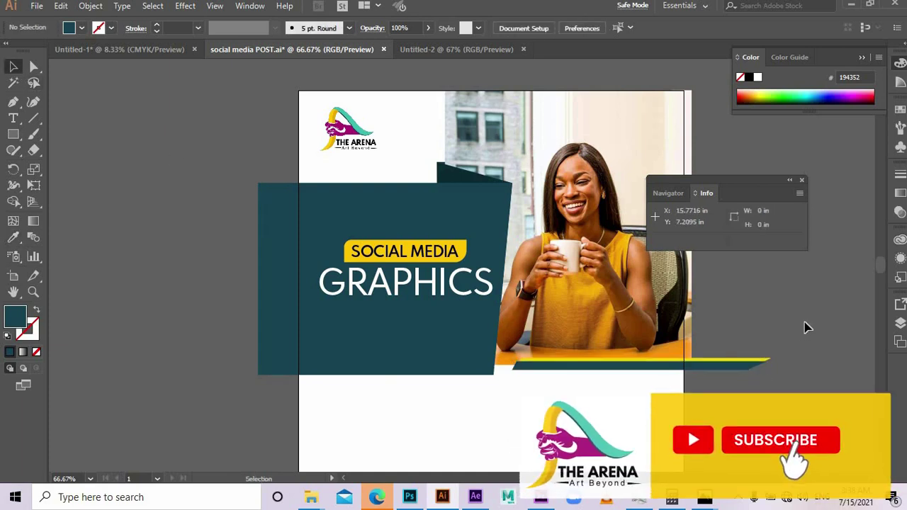
scroll(806, 325, down, 3)
scroll(805, 325, up, 3)
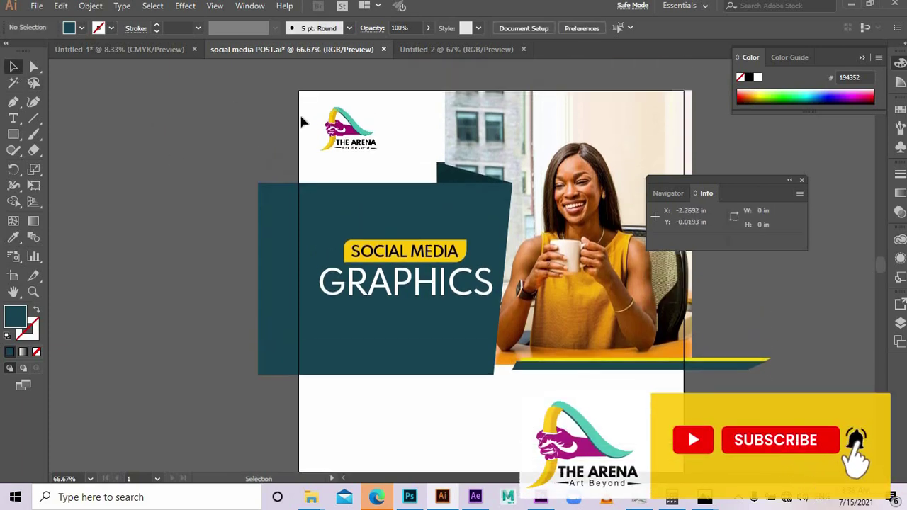
click(333, 131)
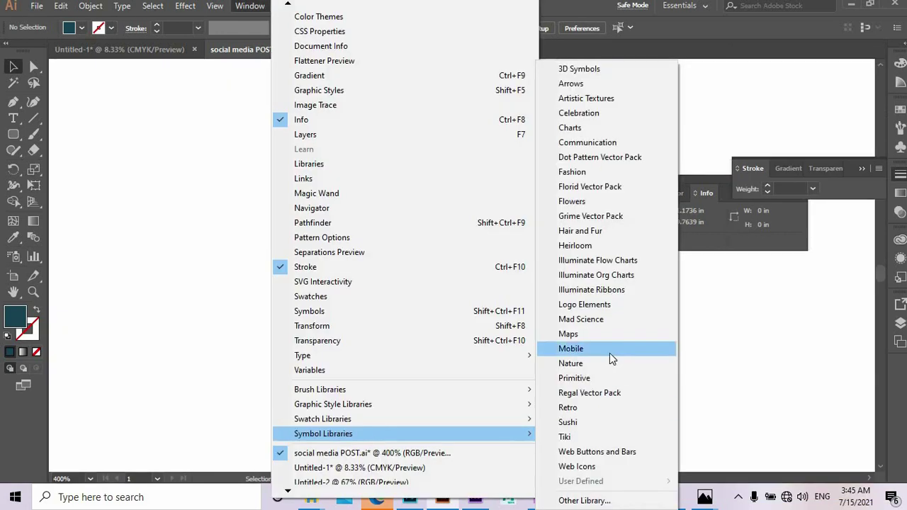
Place the grey phone symbol from the Mobile symbol library in the post's lower-left corner and break its link to the symbol
click(609, 353)
scroll(480, 280, down, 4)
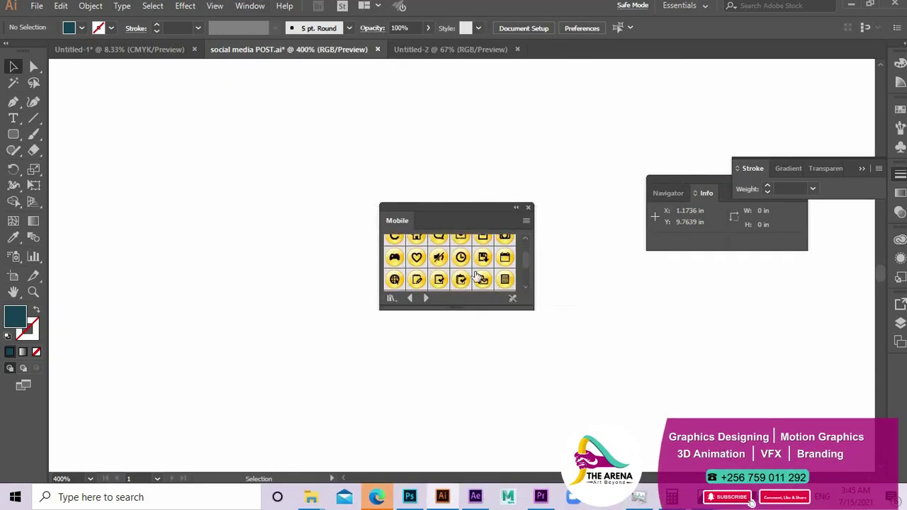
scroll(481, 278, down, 6)
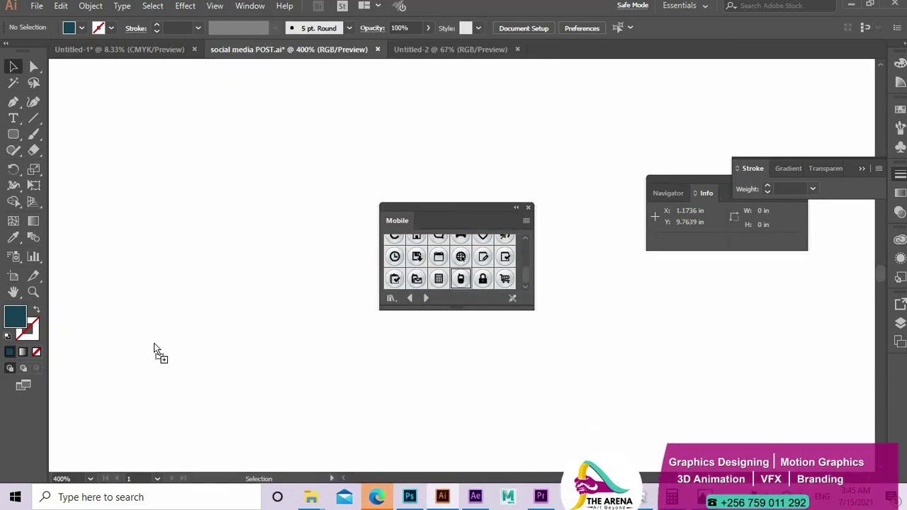
drag(154, 343, 154, 343)
scroll(280, 363, down, 2)
right_click(236, 358)
click(285, 247)
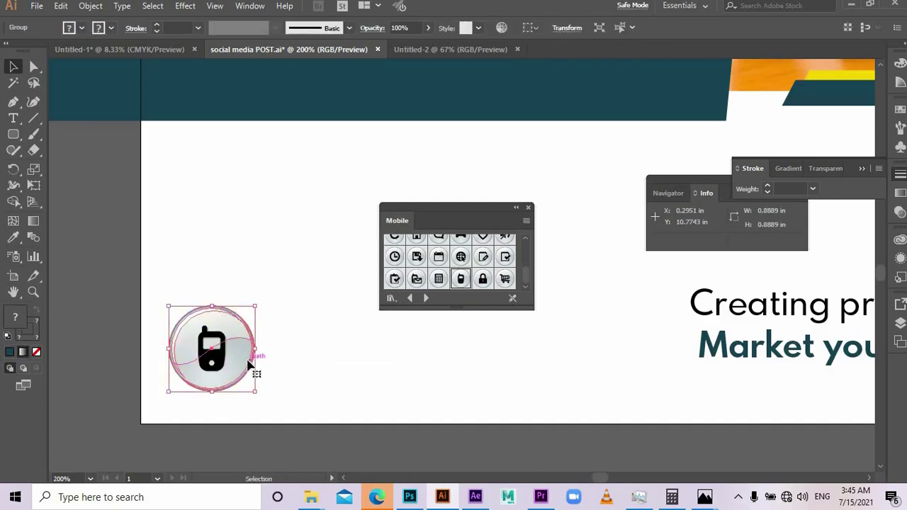
Keep only the symbol's black phone shape and place a dark teal rounded square behind it
click(215, 360)
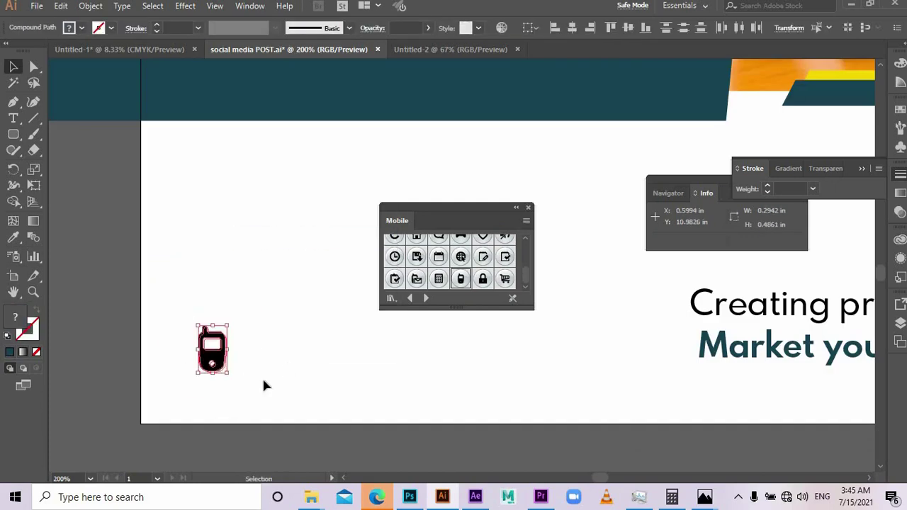
click(263, 377)
click(14, 134)
mouse_move(171, 304)
mouse_down()
mouse_move(215, 357)
mouse_move(262, 389)
mouse_up()
key(i)
click(15, 67)
right_click(175, 343)
mouse_move(214, 275)
click(415, 319)
Recolour the phone shape with the yellow sampled from the strip under the photo
click(214, 356)
key(i)
click(835, 76)
key(v)
click(246, 391)
Fine-tune the placement of the yellow phone shape and its dark teal rounded square
scroll(245, 385, up, 1)
click(206, 354)
drag(218, 293, 220, 288)
click(298, 340)
drag(197, 347, 203, 347)
click(298, 354)
Copy a tagline text beside the phone icon and replace its wording with the contact phone number
scroll(311, 373, down, 3)
drag(558, 343, 386, 428)
triple_click(384, 423)
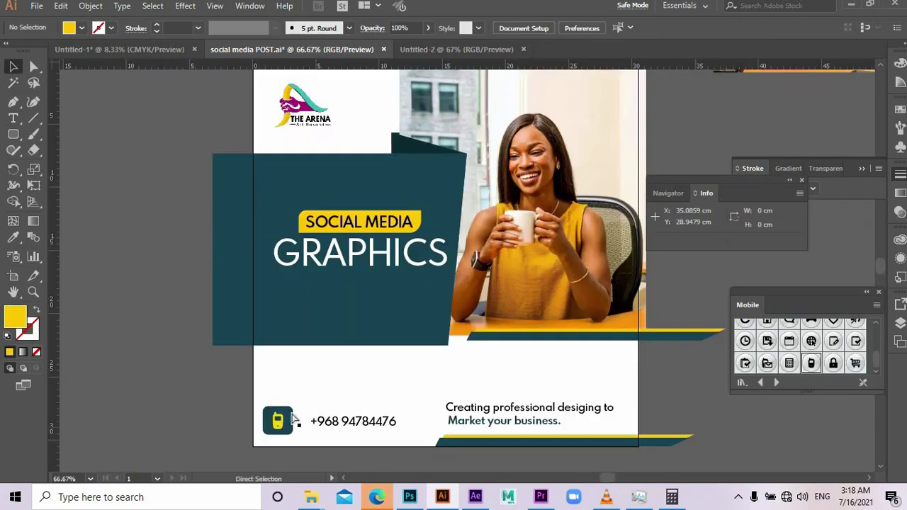
Move the phone icon, contact number and tagline up together by four large nudges, away from the post's lower edge
key(v)
drag(236, 382, 491, 425)
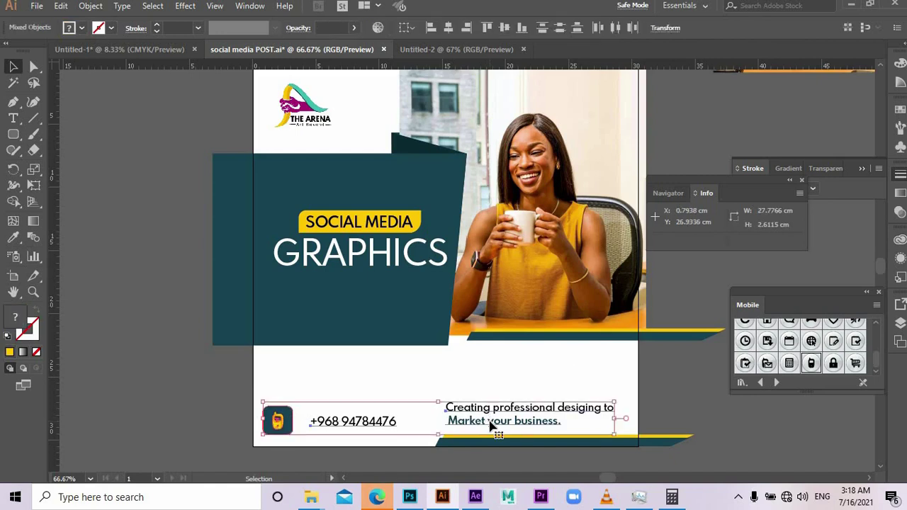
key(shift+Up)
key(shift+Up)
key(shift+Up)
key(shift+Up)
click(705, 406)
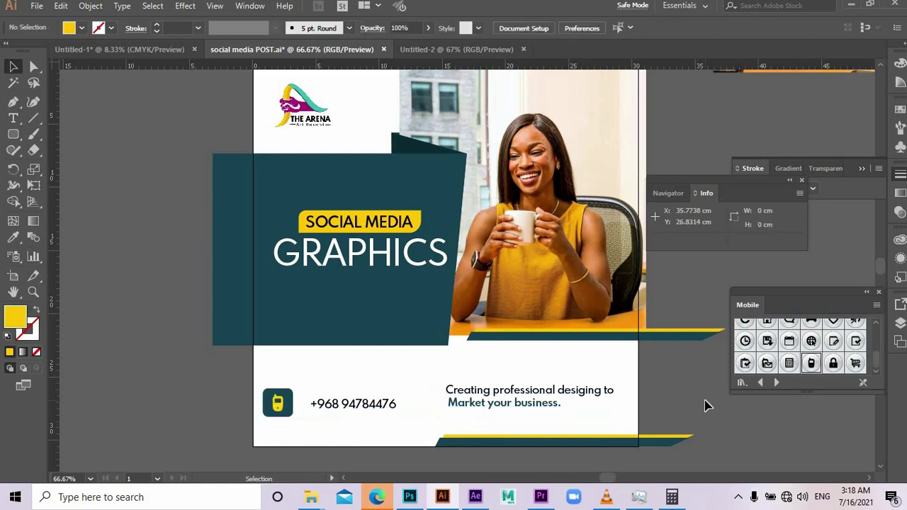
Delete the spare linked office photo lying outside the artboard
key(ctrl+minus)
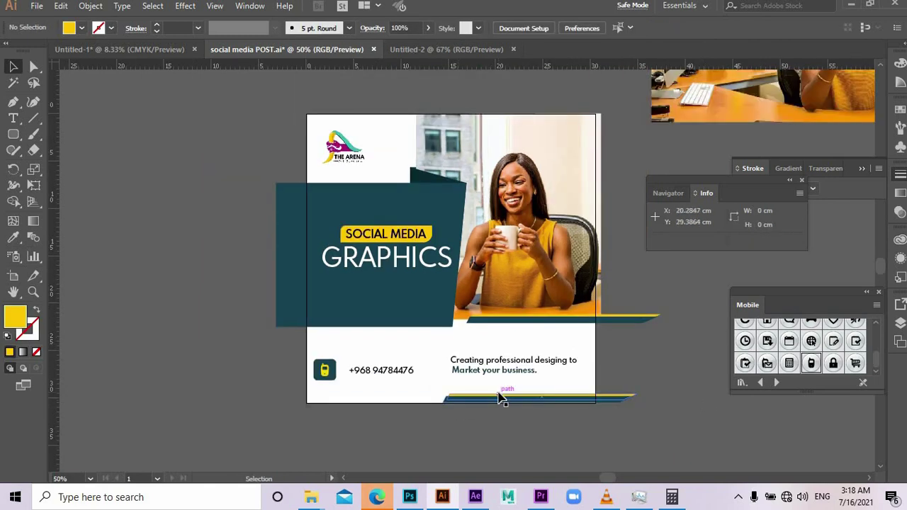
click(724, 108)
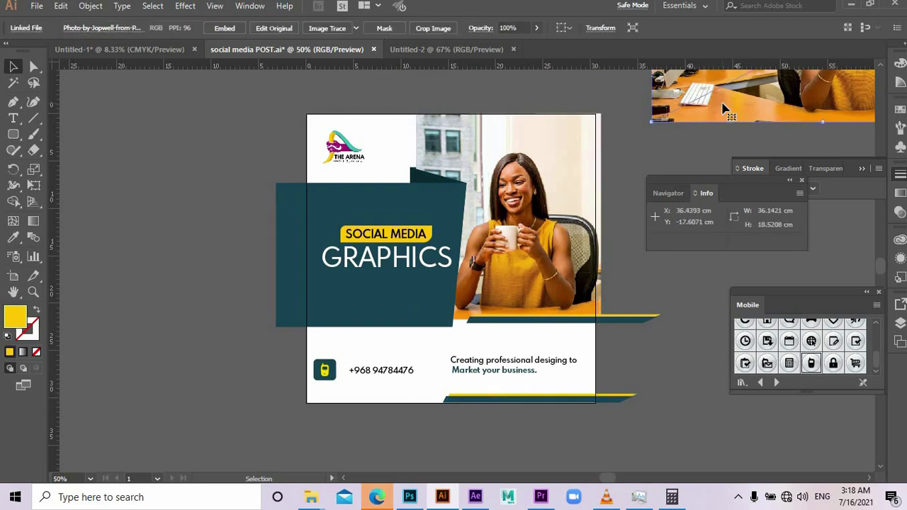
key(Delete)
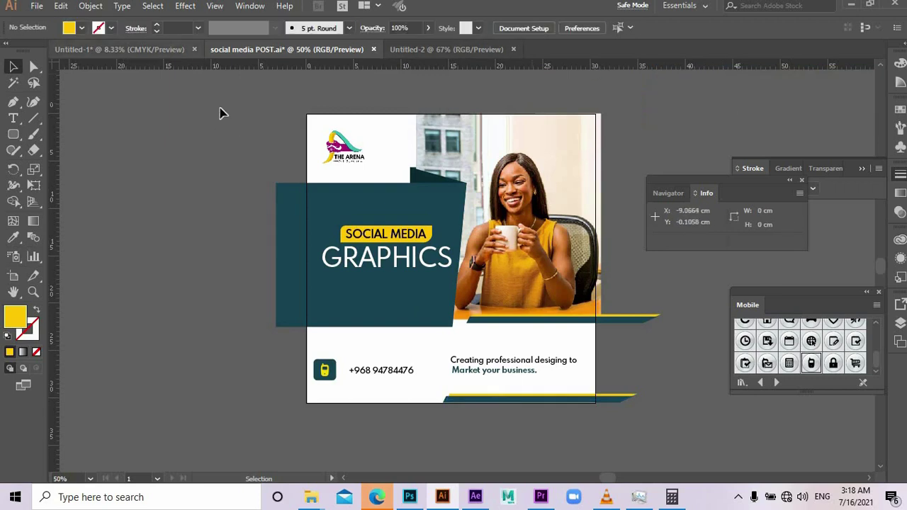
Group all of the post's artwork together
drag(220, 109, 618, 418)
key(ctrl+g)
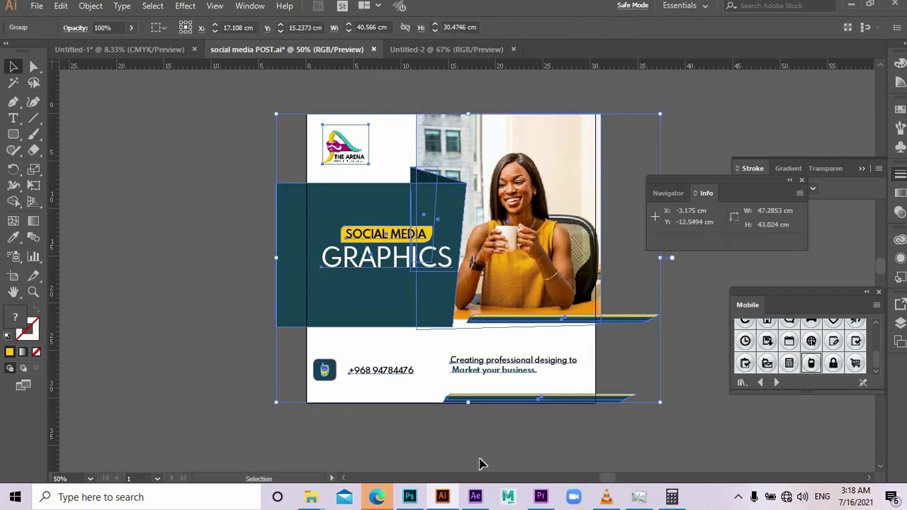
right_click(388, 294)
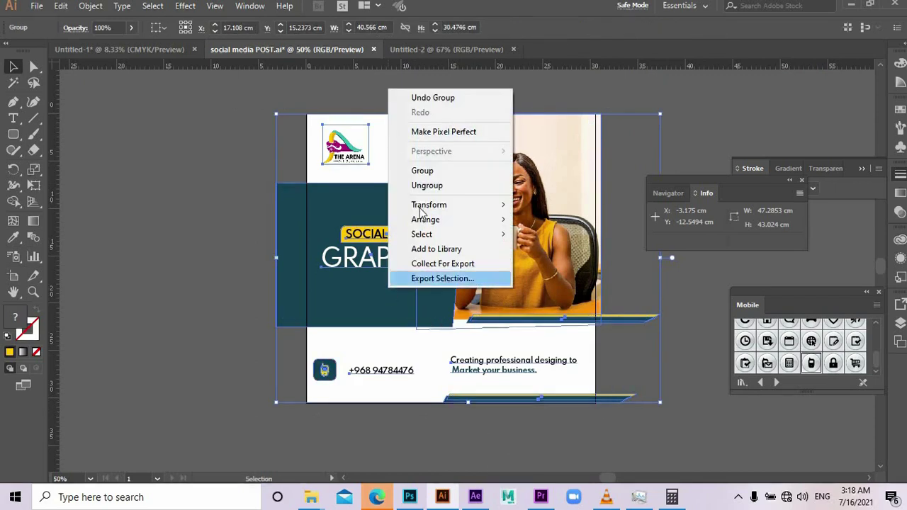
click(92, 251)
click(92, 251)
Draw a 30.48 by 30.48 cm square-cornered rectangle exactly covering the artboard, on top of the artwork
drag(14, 142, 57, 130)
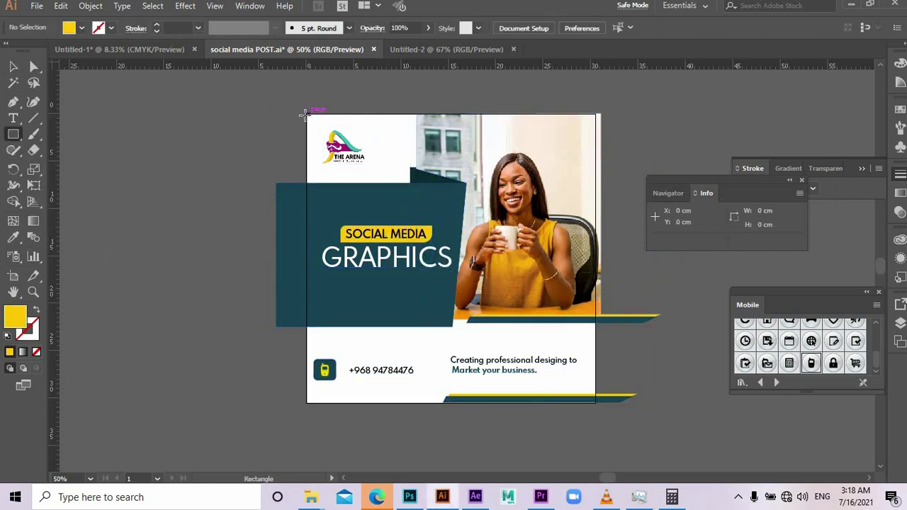
drag(307, 114, 596, 403)
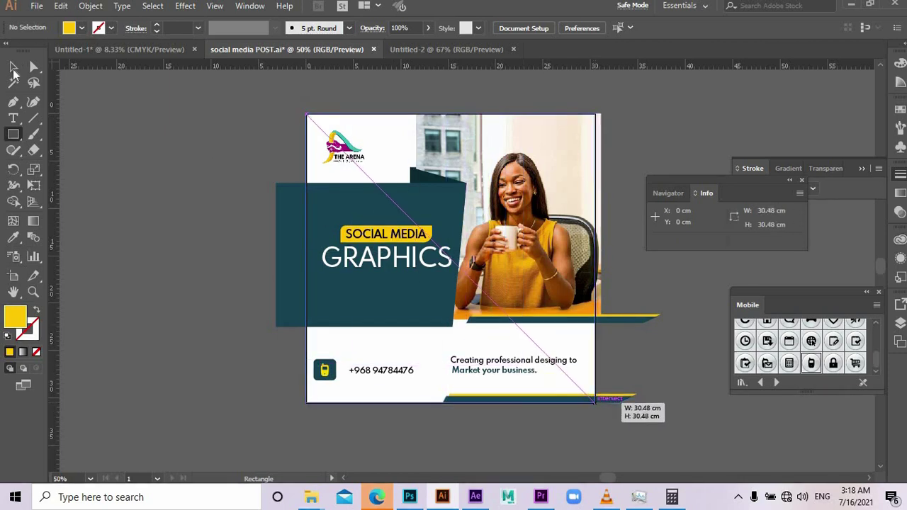
click(14, 67)
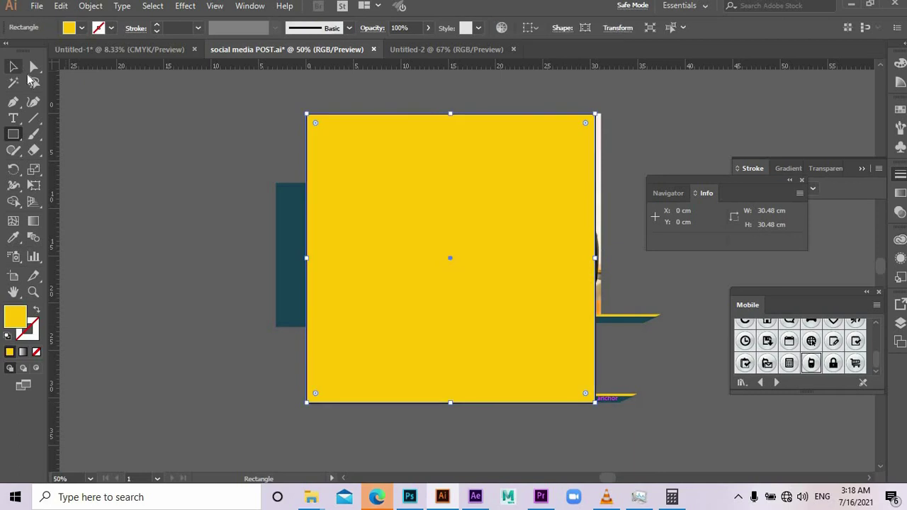
Make a clipping mask from the covering rectangle and the grouped artwork to trim everything to the artboard
key(ctrl+a)
right_click(530, 267)
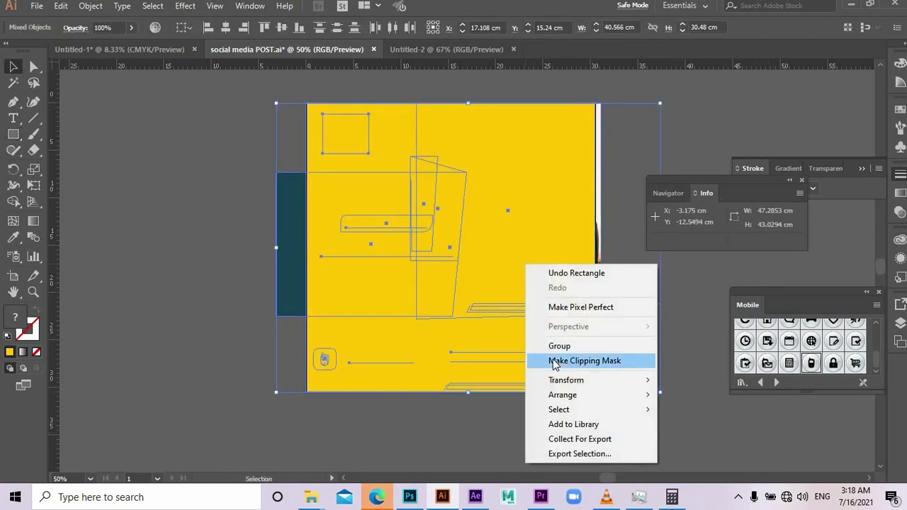
click(557, 361)
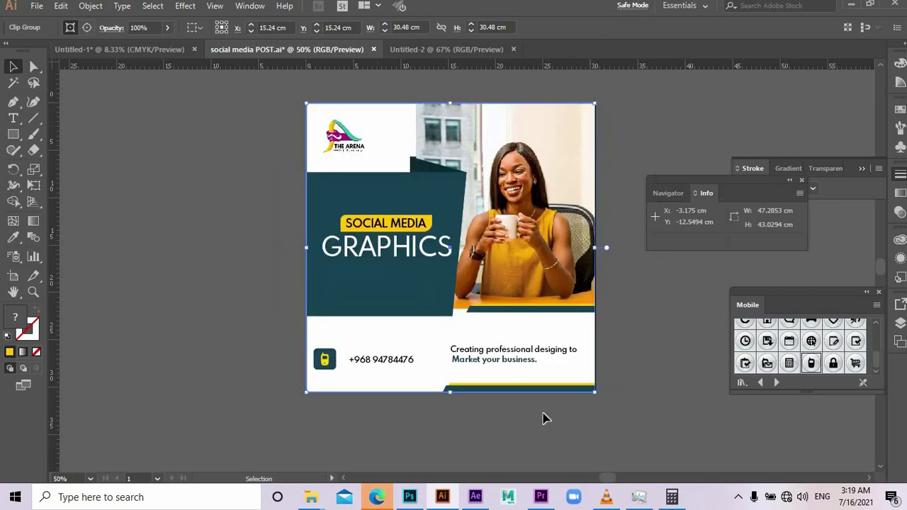
click(712, 117)
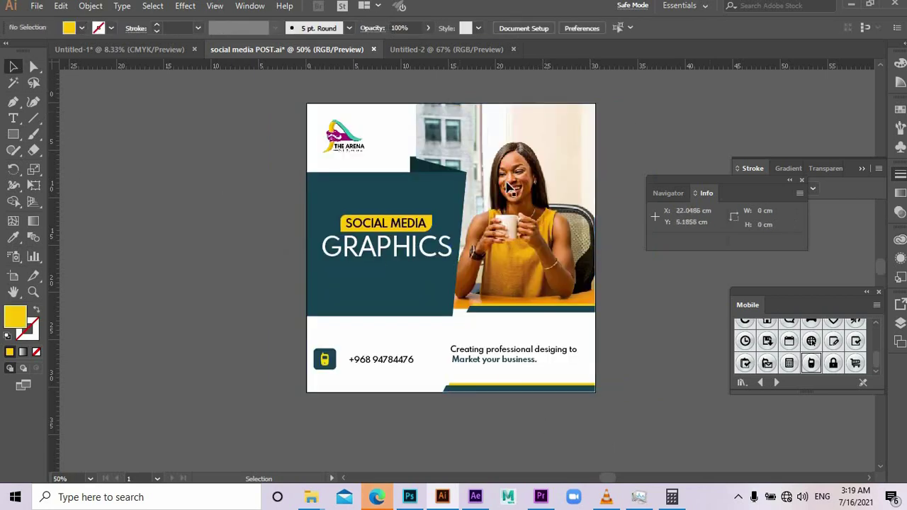